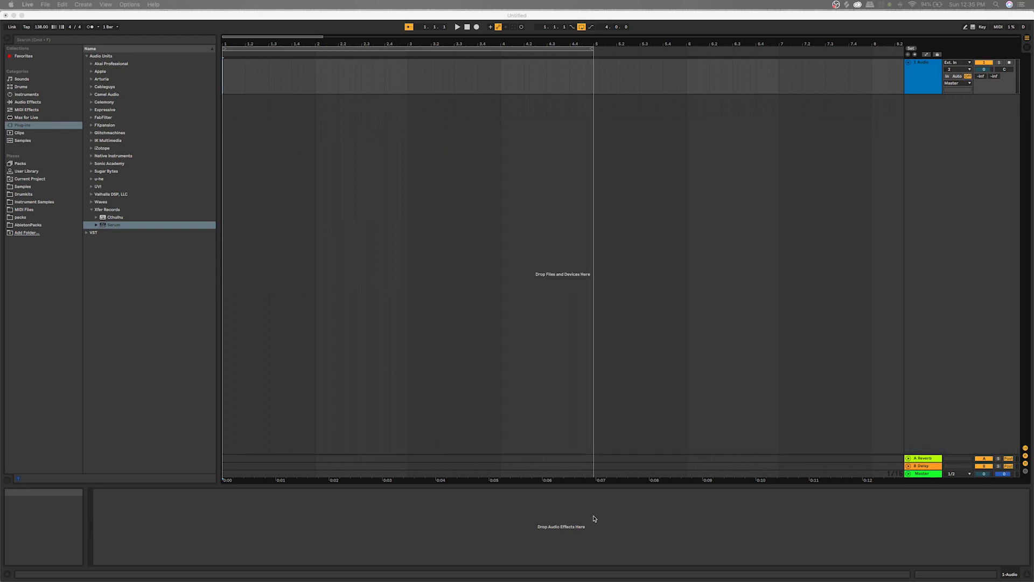
Step: Switch to Splice, search the samples for "snare", and replace the hats tag with the drums tag
{"action": "left_click", "coordinate": [220, 196]}
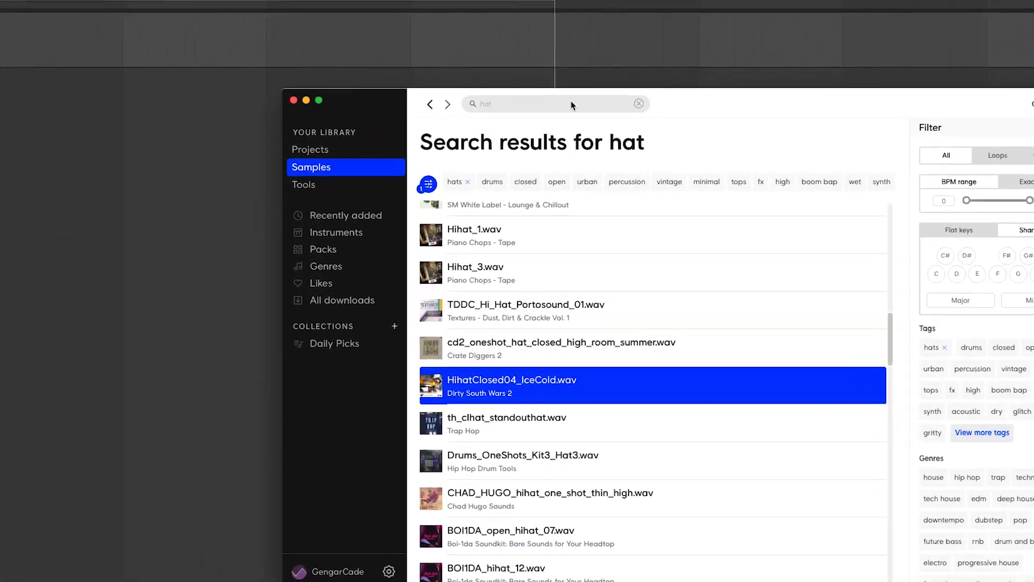
{"action": "left_click", "coordinate": [549, 112]}
{"action": "key", "text": "BackSpace"}
{"action": "key", "text": "BackSpace"}
{"action": "key", "text": "BackSpace"}
{"action": "type", "text": "snare"}
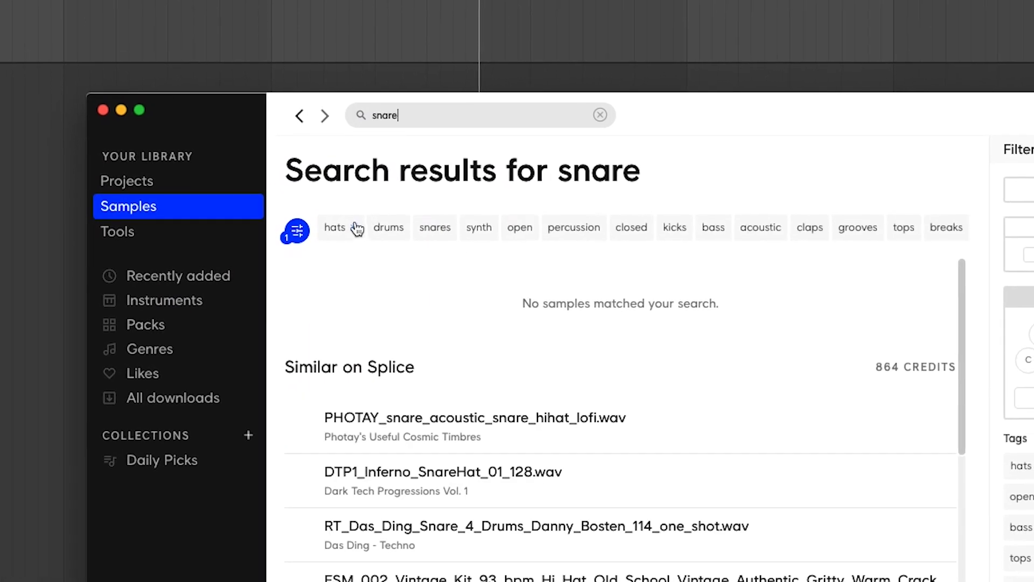
{"action": "left_click", "coordinate": [354, 223]}
{"action": "left_click", "coordinate": [345, 223]}
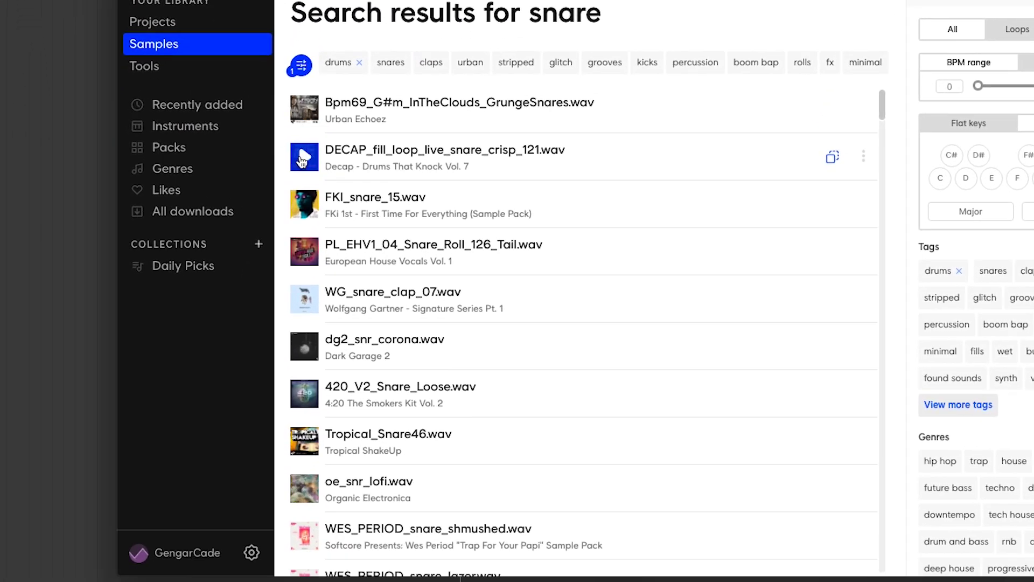
Step: Browse the snare results and place DECAP_snare_one_shot_xo.wav on a new audio track at beat 1.2 in Ableton Live
{"action": "scroll", "coordinate": [361, 175], "scroll_direction": "down", "scroll_amount": 3}
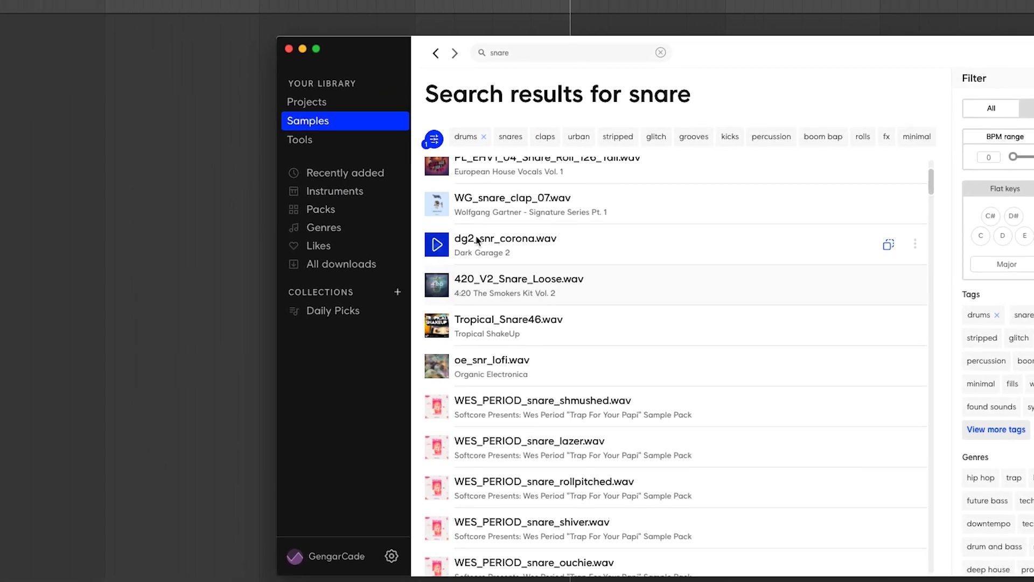
{"action": "scroll", "coordinate": [428, 237], "scroll_direction": "down", "scroll_amount": 10}
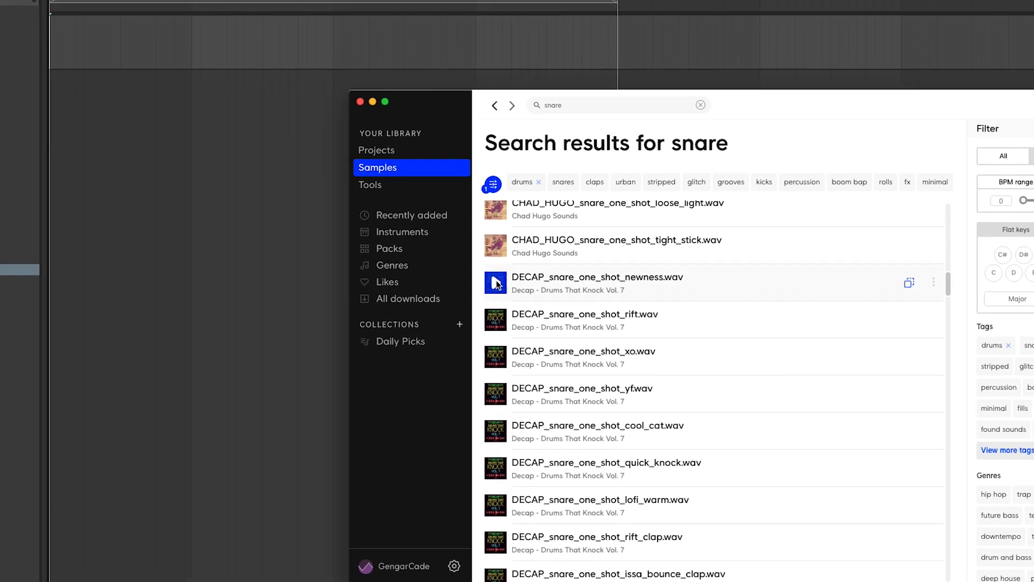
{"action": "scroll", "coordinate": [488, 280], "scroll_direction": "down", "scroll_amount": 2}
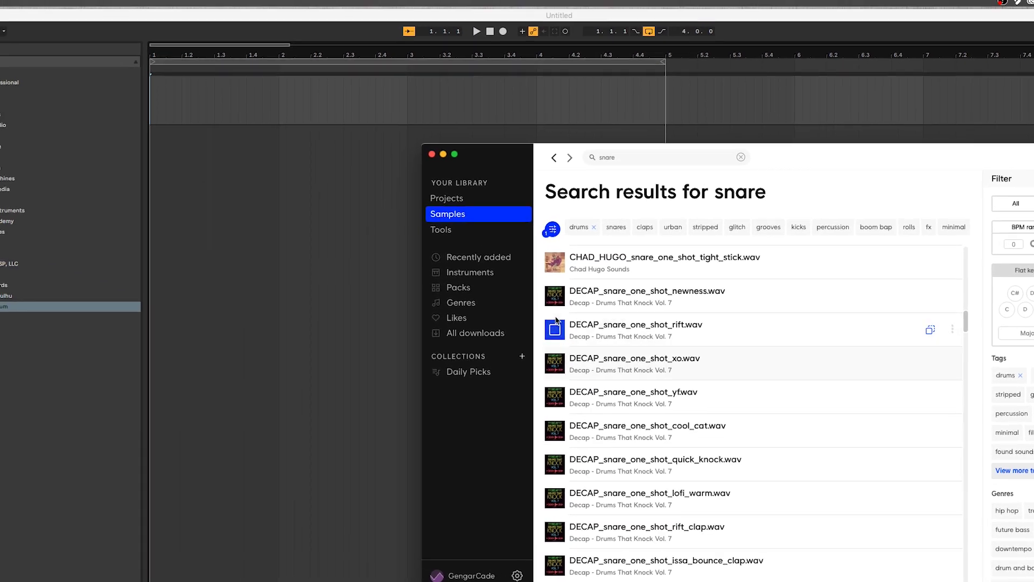
{"action": "left_click_drag", "start_coordinate": [651, 343], "coordinate": [186, 156]}
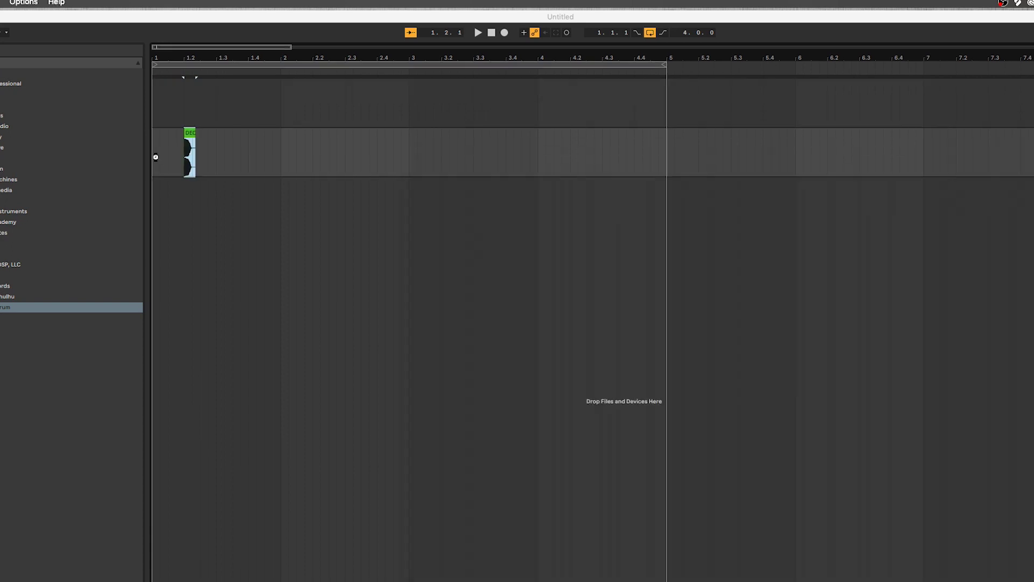
Step: Play the arrangement from the start to hear the snare at beat 1.2
{"action": "key", "text": "plus"}
{"action": "key", "text": "plus"}
{"action": "key", "text": "plus"}
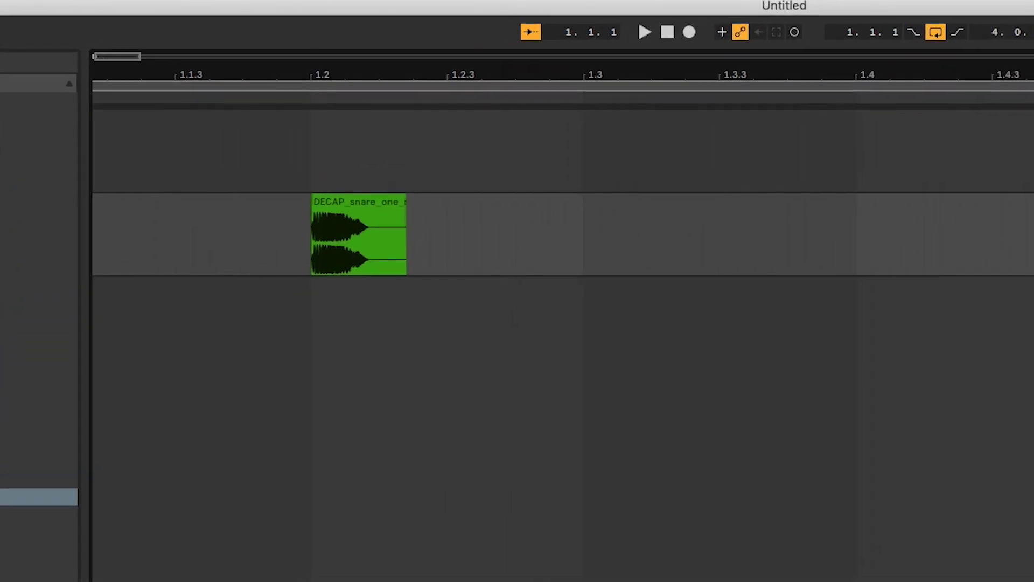
{"action": "key", "text": "space"}
{"action": "key", "text": "space"}
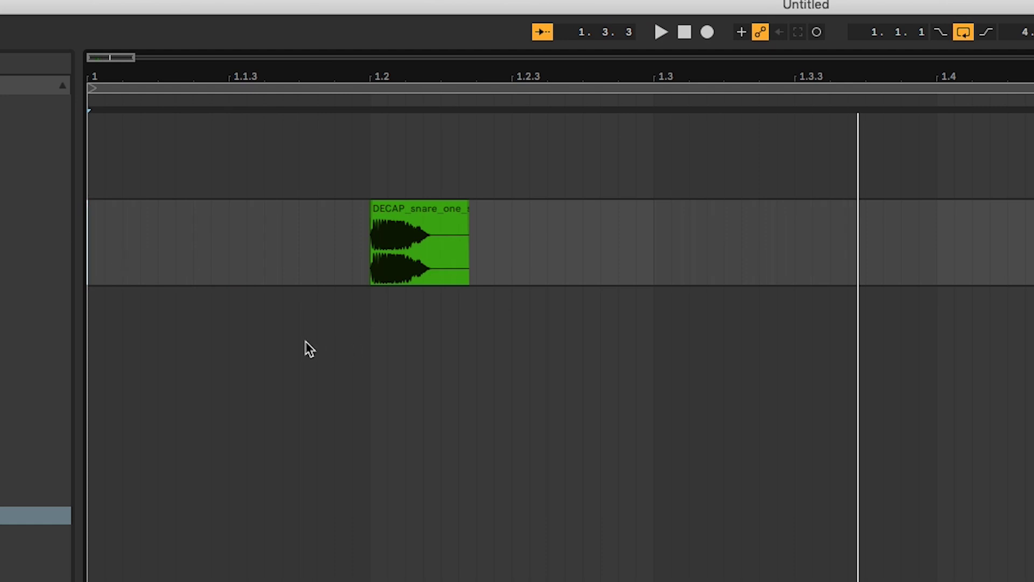
{"action": "key", "text": "space"}
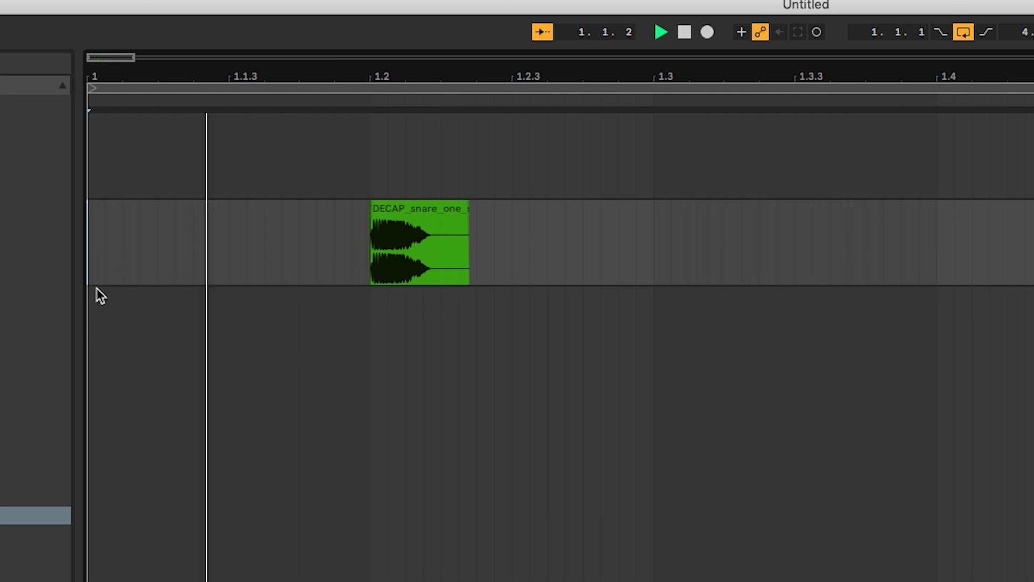
{"action": "key", "text": "space"}
Step: Move the snare clip to beat 1.3 and play it from the start of the arrangement
{"action": "left_click_drag", "start_coordinate": [416, 224], "coordinate": [679, 235]}
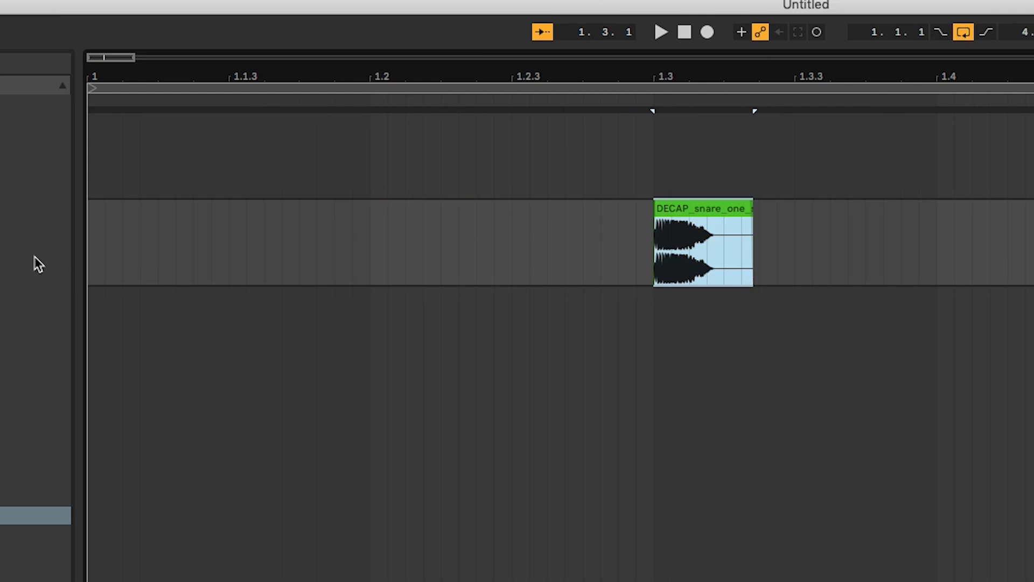
{"action": "left_click", "coordinate": [144, 310]}
{"action": "key", "text": "space"}
{"action": "key", "text": "space"}
{"action": "scroll", "coordinate": [145, 310], "scroll_direction": "up", "scroll_amount": 5}
{"action": "scroll", "coordinate": [146, 310], "scroll_direction": "down", "scroll_amount": 5}
{"action": "scroll", "coordinate": [145, 310], "scroll_direction": "up", "scroll_amount": 1}
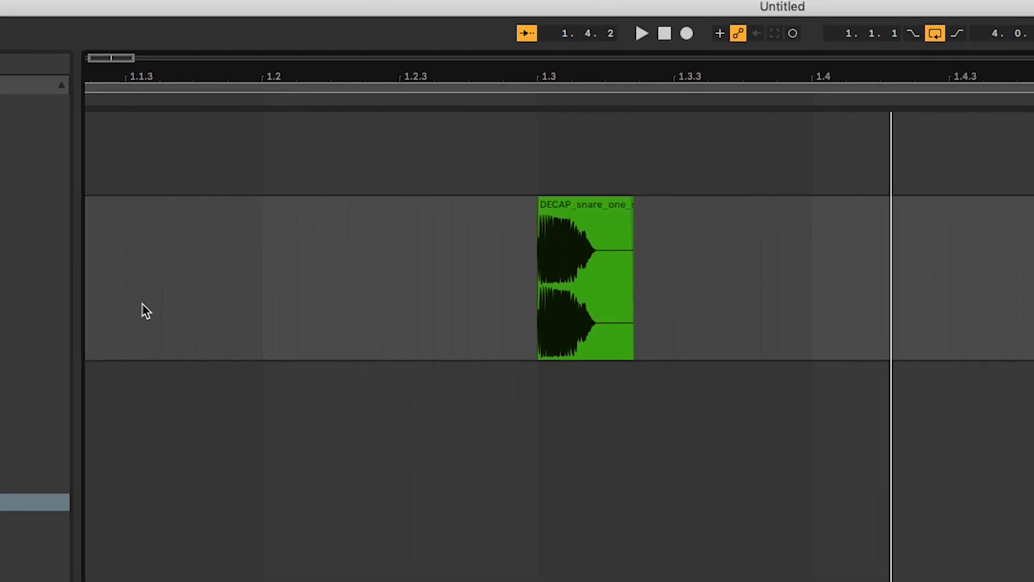
{"action": "scroll", "coordinate": [144, 309], "scroll_direction": "down", "scroll_amount": 5}
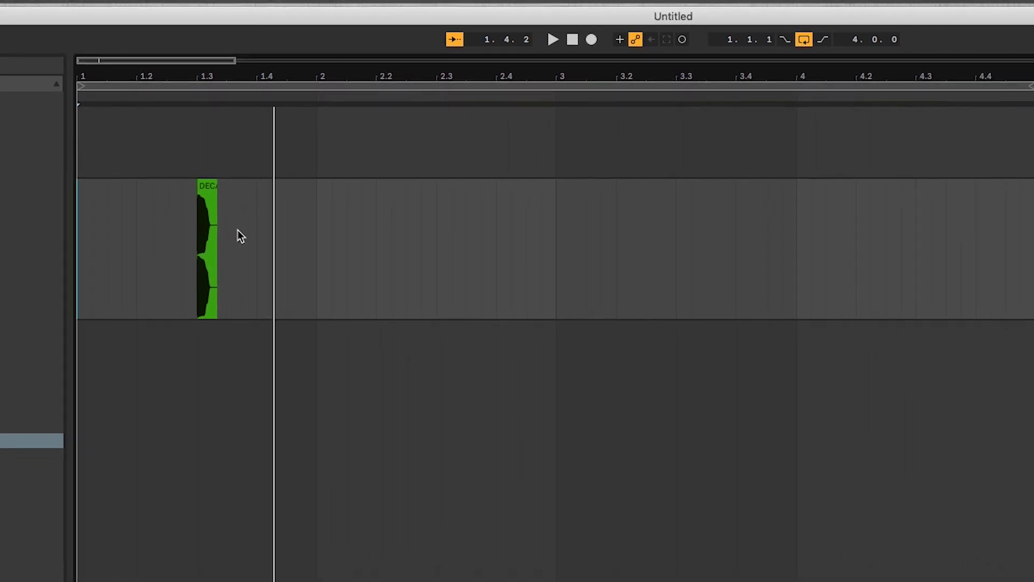
Step: Examine the third-beat positions of bars 2, 3 and 4 on the snare track
{"action": "left_click", "coordinate": [78, 240]}
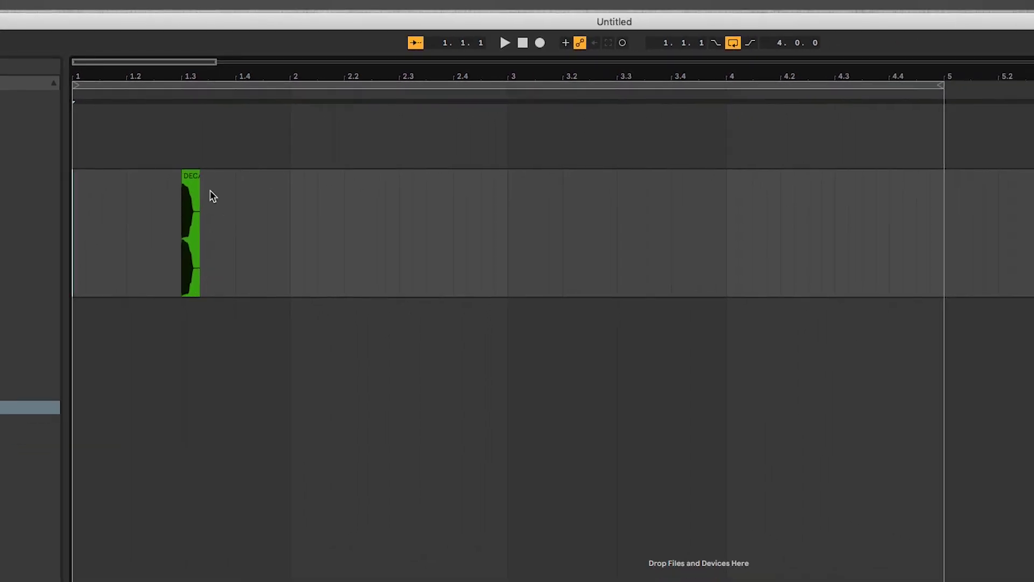
{"action": "scroll", "coordinate": [175, 216], "scroll_direction": "up", "scroll_amount": 4}
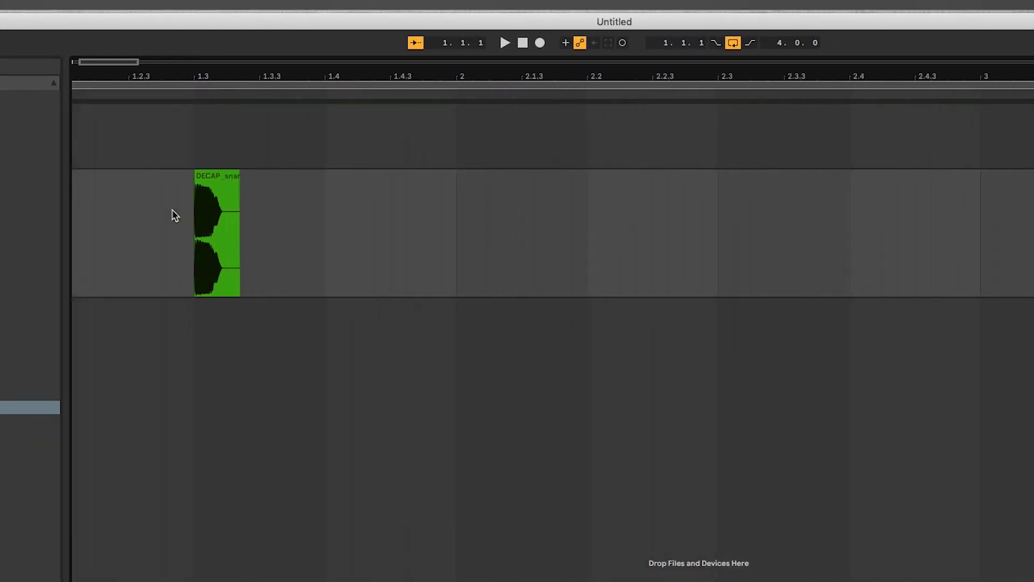
{"action": "scroll", "coordinate": [175, 216], "scroll_direction": "down", "scroll_amount": 4}
{"action": "scroll", "coordinate": [175, 215], "scroll_direction": "up", "scroll_amount": 2}
{"action": "scroll", "coordinate": [173, 212], "scroll_direction": "left", "scroll_amount": 3}
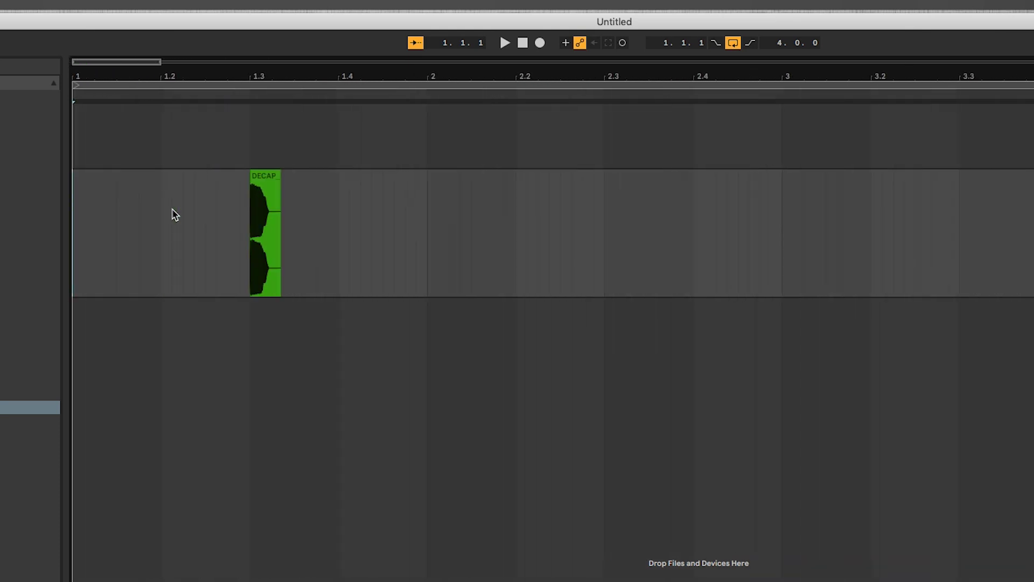
{"action": "scroll", "coordinate": [173, 213], "scroll_direction": "down", "scroll_amount": 2}
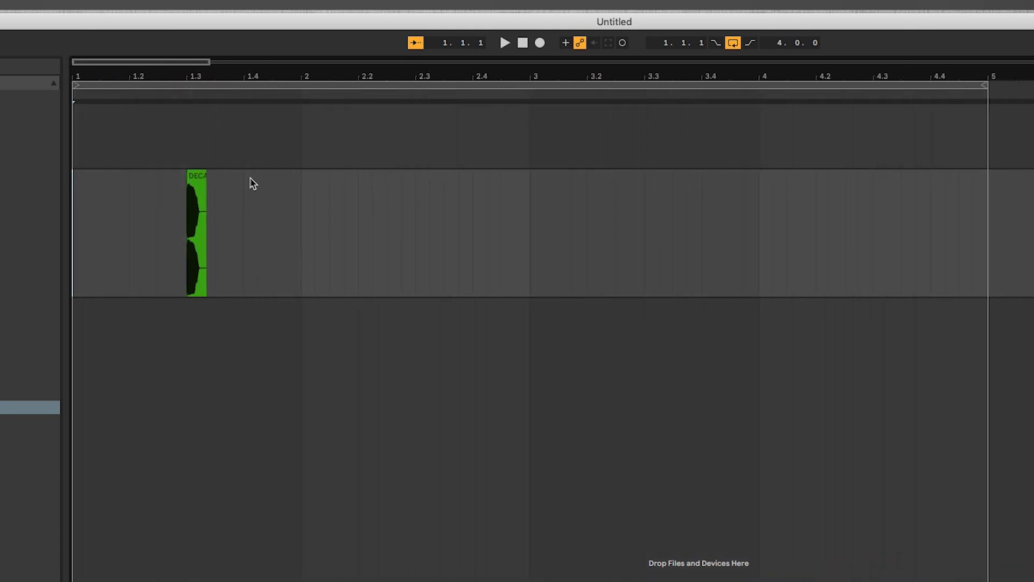
{"action": "left_click", "coordinate": [415, 218]}
{"action": "left_click", "coordinate": [645, 217]}
{"action": "left_click", "coordinate": [874, 220]}
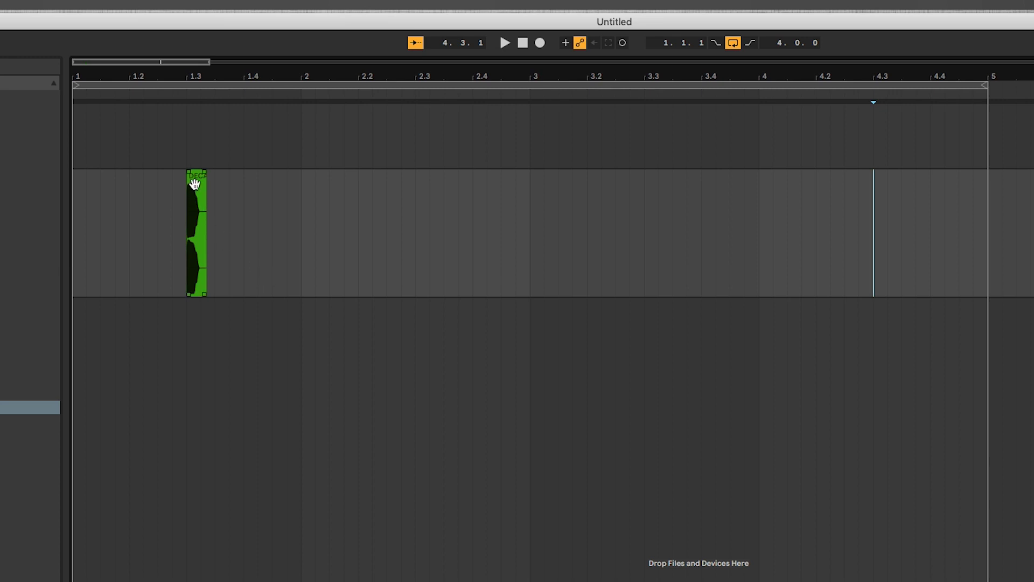
{"action": "scroll", "coordinate": [162, 205], "scroll_direction": "up", "scroll_amount": 3}
{"action": "scroll", "coordinate": [164, 205], "scroll_direction": "left", "scroll_amount": 2}
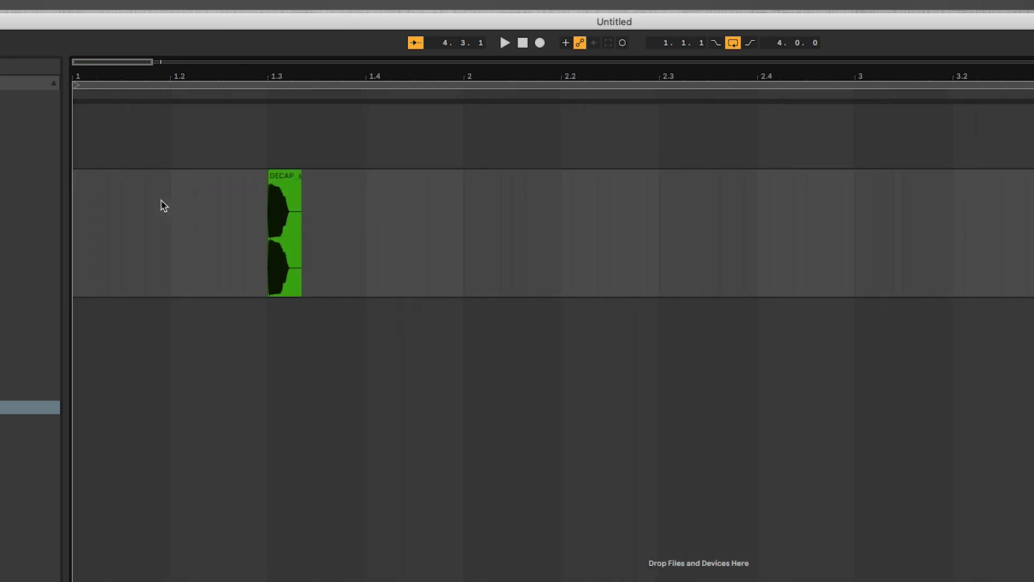
Step: Duplicate the snare clip at beat 1.3 five times back to back
{"action": "left_click", "coordinate": [284, 182]}
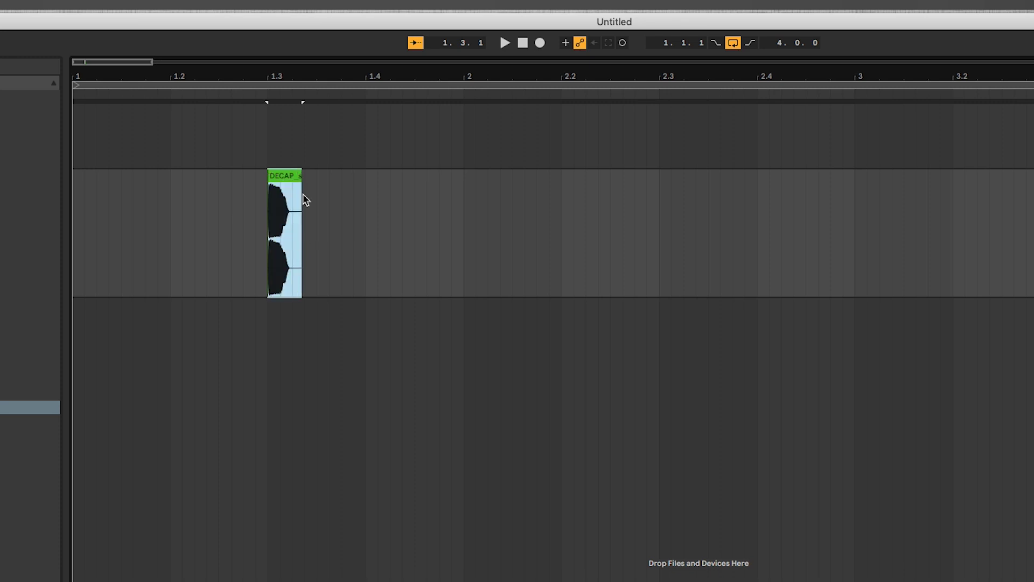
{"action": "key", "text": "super+d"}
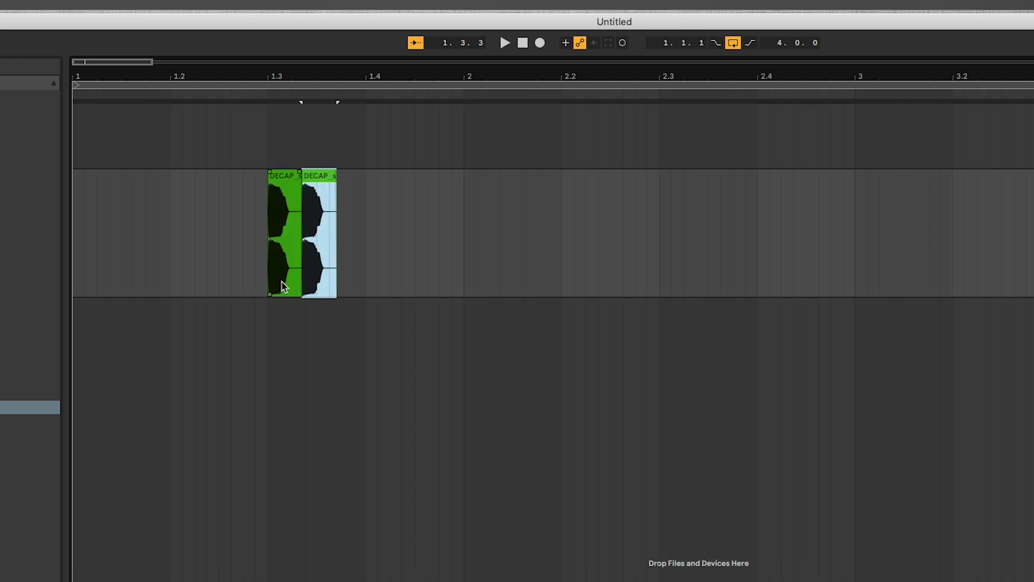
{"action": "key", "text": "super+d"}
{"action": "key", "text": "super+d"}
{"action": "key", "text": "super+d"}
{"action": "key", "text": "super+d"}
{"action": "scroll", "coordinate": [322, 244], "scroll_direction": "up", "scroll_amount": 10}
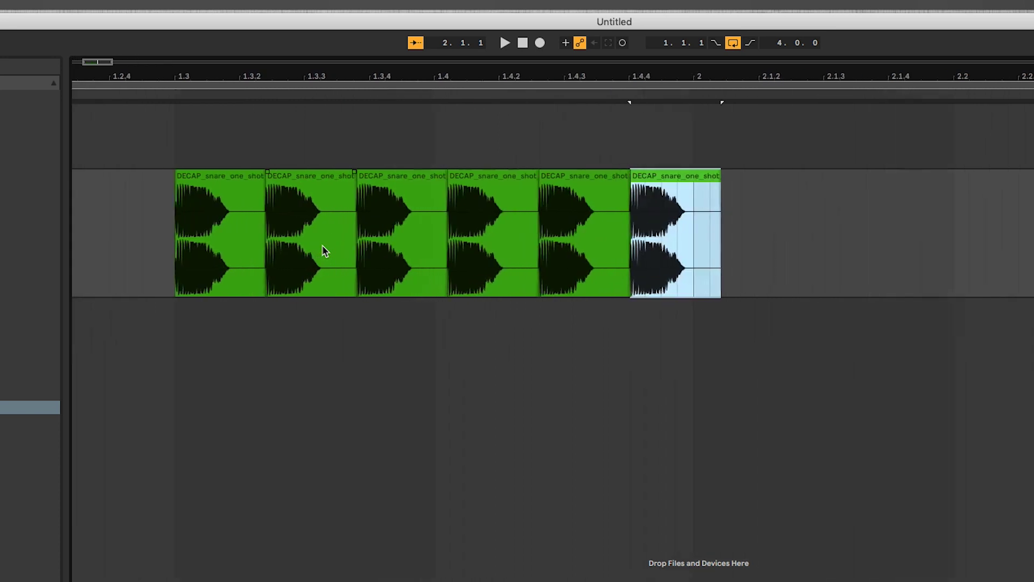
{"action": "scroll", "coordinate": [322, 245], "scroll_direction": "down", "scroll_amount": 5}
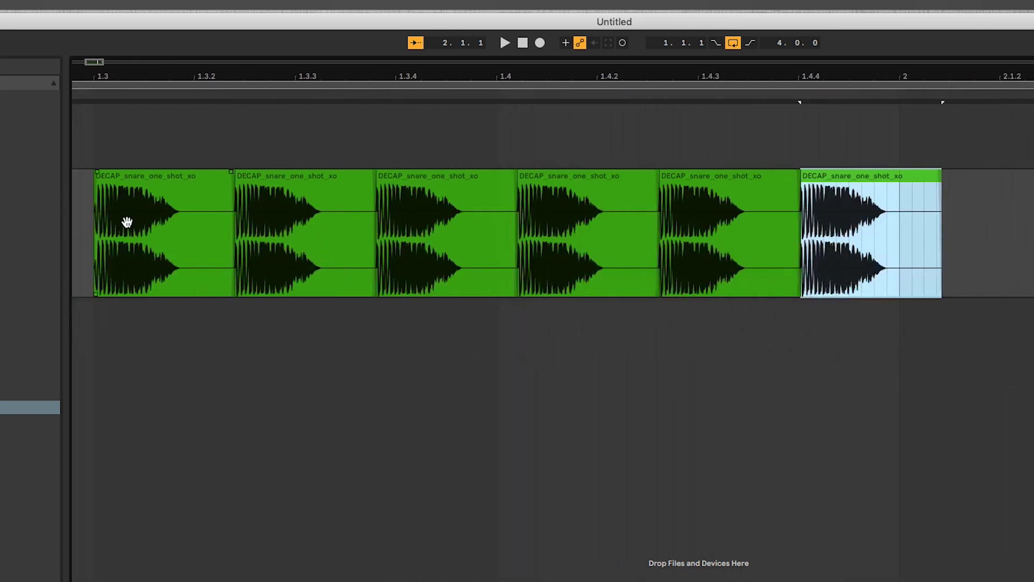
{"action": "scroll", "coordinate": [185, 204], "scroll_direction": "down", "scroll_amount": 8}
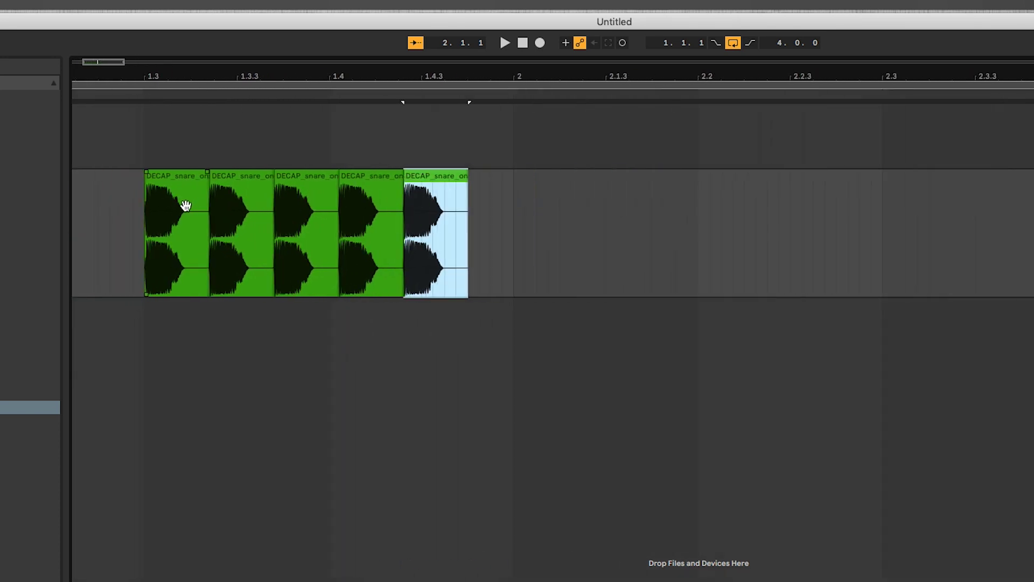
Step: Undo the back-to-back snare duplicates, leaving only the clip at beat 1.3
{"action": "key", "text": "super+z"}
{"action": "scroll", "coordinate": [210, 306], "scroll_direction": "down", "scroll_amount": 4}
{"action": "left_click", "coordinate": [190, 330]}
{"action": "scroll", "coordinate": [215, 318], "scroll_direction": "left", "scroll_amount": 2}
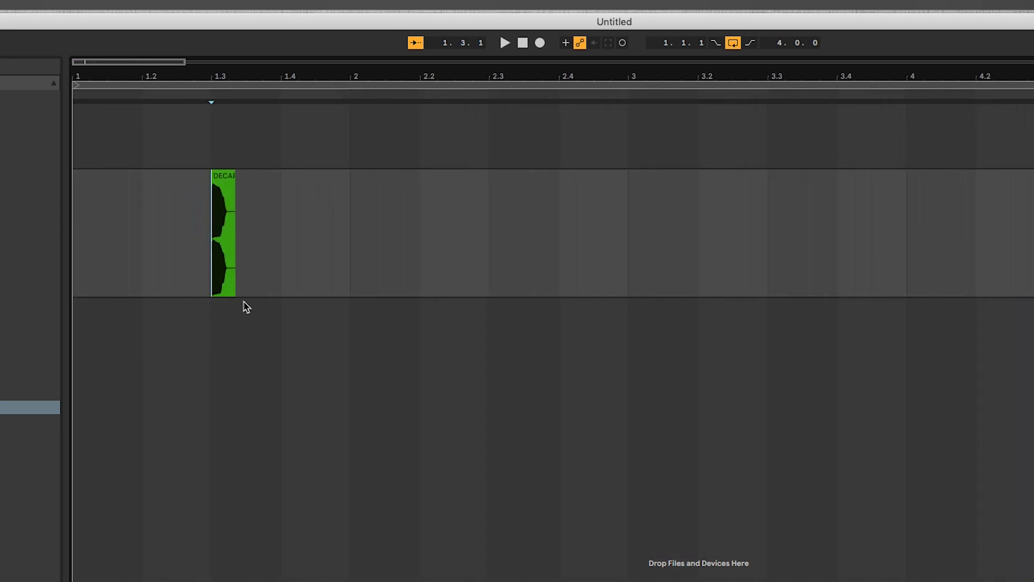
Step: Try duplicating the one-beat selection from 1.3 to 1.4 on the snare track, and undo it
{"action": "left_click_drag", "start_coordinate": [287, 264], "coordinate": [215, 268]}
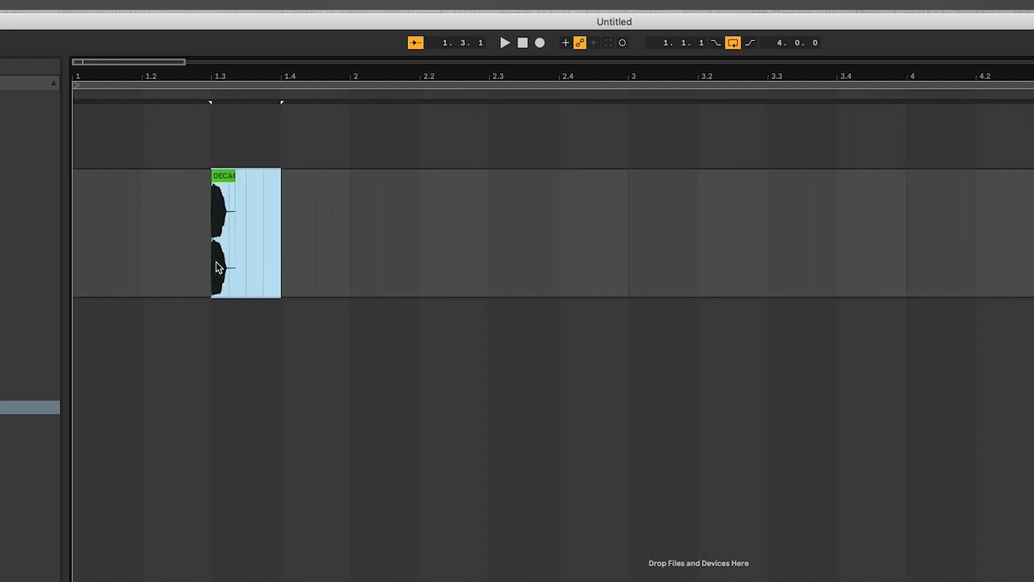
{"action": "key", "text": "super+d"}
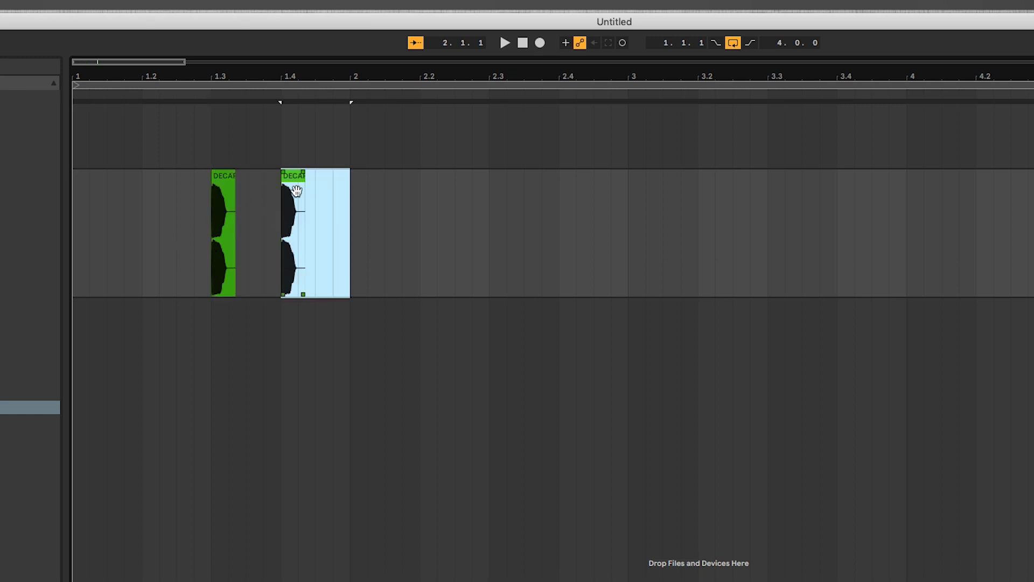
{"action": "key", "text": "super+z"}
{"action": "left_click", "coordinate": [403, 277]}
{"action": "left_click", "coordinate": [490, 226]}
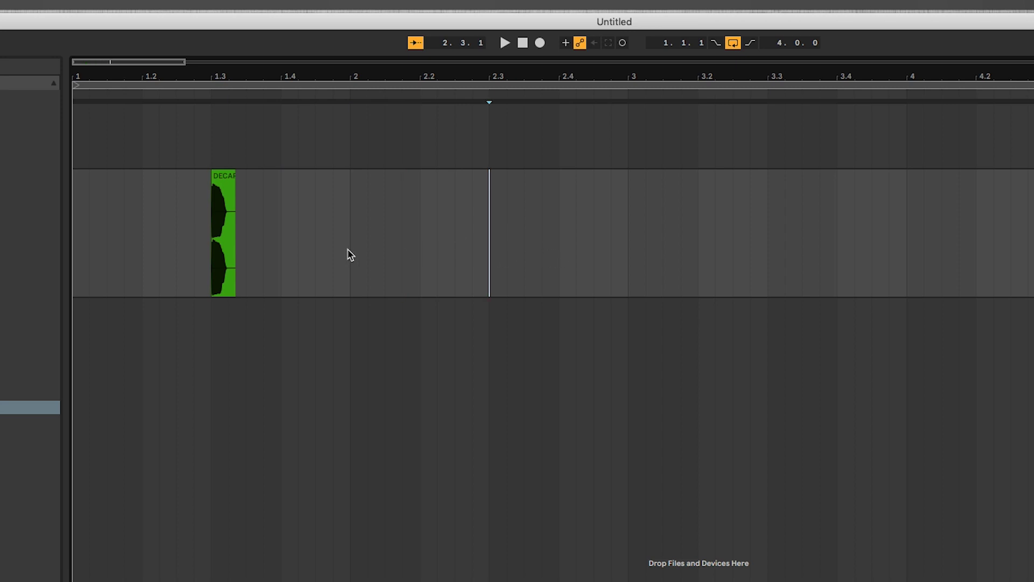
Step: Select the whole first bar of the snare track and duplicate it three times to fill bars 2 to 4
{"action": "left_click_drag", "start_coordinate": [348, 254], "coordinate": [20, 256]}
{"action": "key", "text": "super+d"}
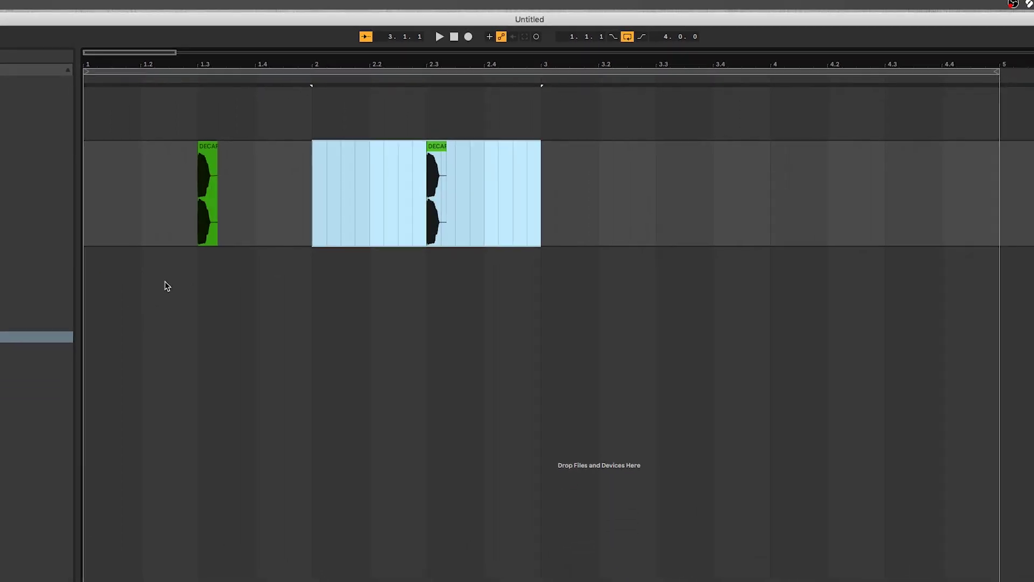
{"action": "key", "text": "super+d"}
{"action": "key", "text": "super+d"}
{"action": "left_click", "coordinate": [170, 236]}
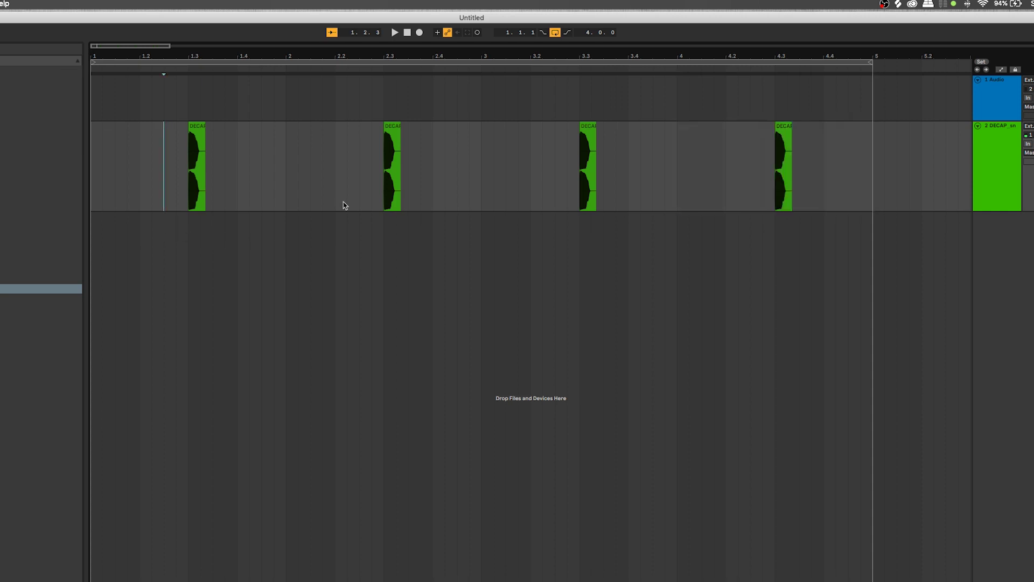
Step: Undo the last two bar duplications and instead duplicate bars 1 and 2 together into bars 3 and 4
{"action": "key", "text": "super+z"}
{"action": "key", "text": "super+z"}
{"action": "left_click_drag", "start_coordinate": [482, 189], "coordinate": [60, 208]}
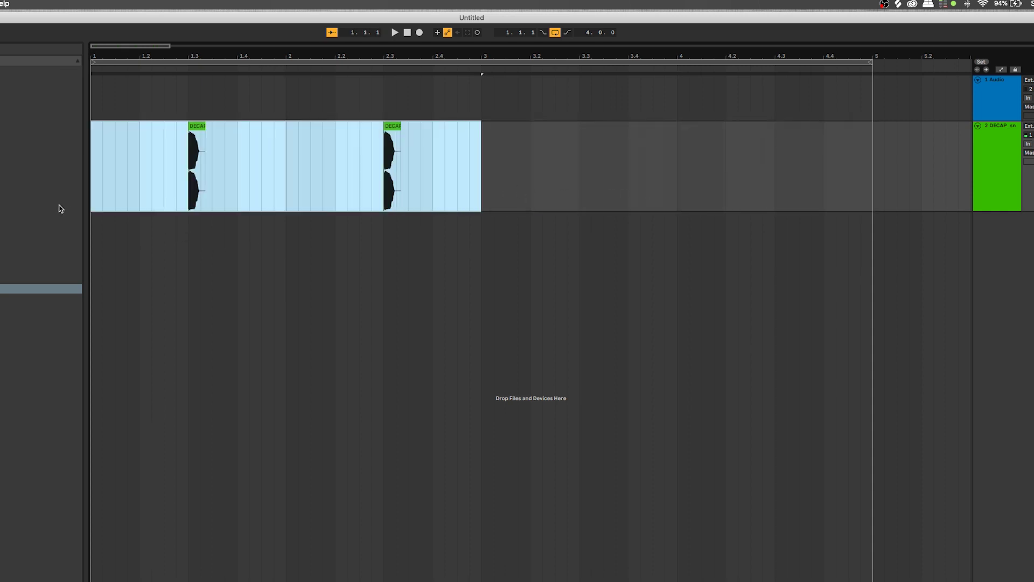
{"action": "key", "text": "super+d"}
Step: Play the four-bar snare pattern from the start of the arrangement
{"action": "left_click", "coordinate": [93, 203]}
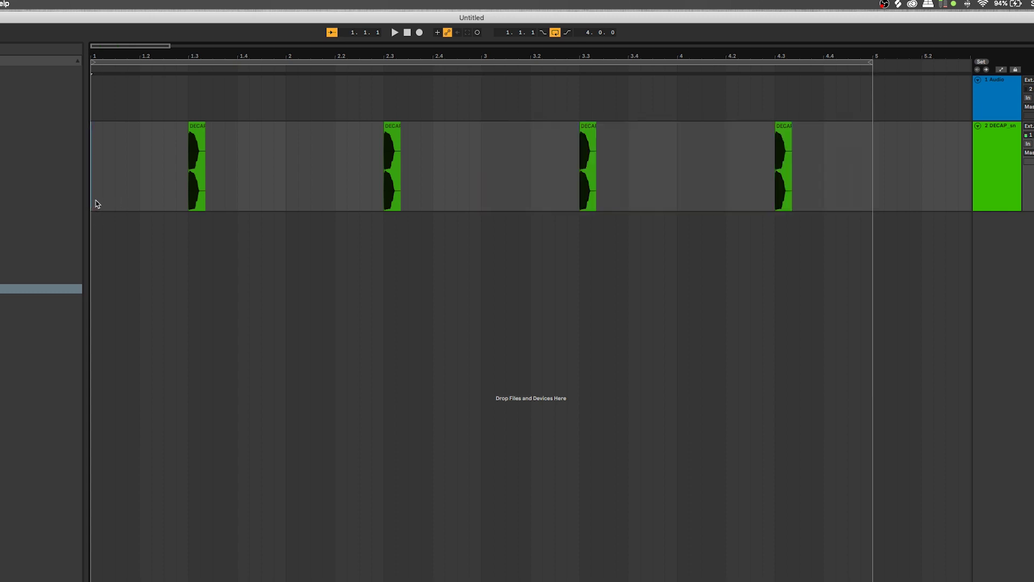
{"action": "key", "text": "space"}
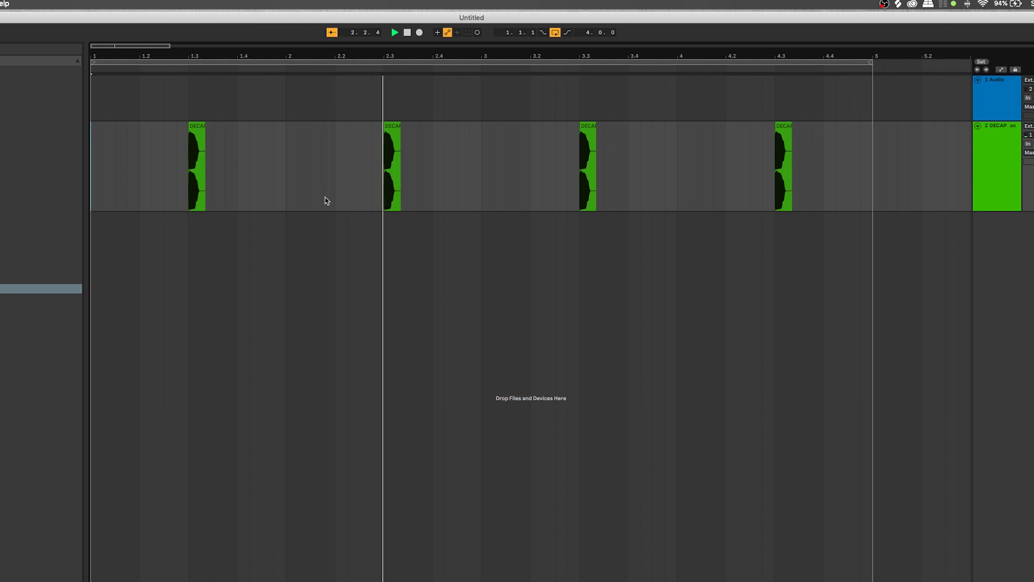
{"action": "key", "text": "space"}
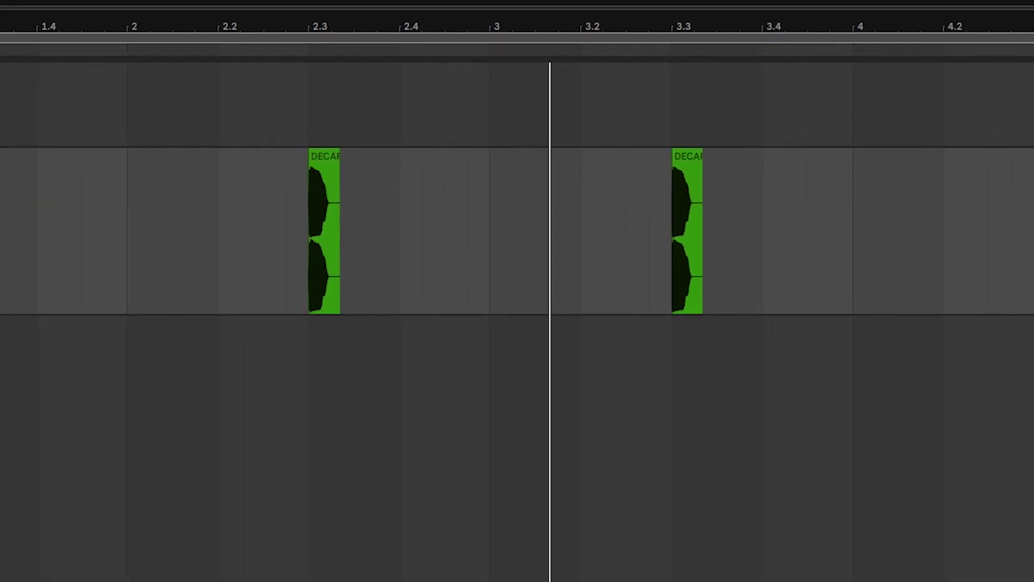
Step: Copy the bar 2 snare to 2.3.3 and to the start of bar 3, and play from 2.1.3
{"action": "mouse_move", "coordinate": [327, 179]}
{"action": "left_mouse_down"}
{"action": "mouse_move", "coordinate": [369, 189]}
{"action": "mouse_move", "coordinate": [365, 176]}
{"action": "mouse_move", "coordinate": [500, 178]}
{"action": "left_mouse_up"}
{"action": "left_click", "coordinate": [178, 226]}
{"action": "key", "text": "space"}
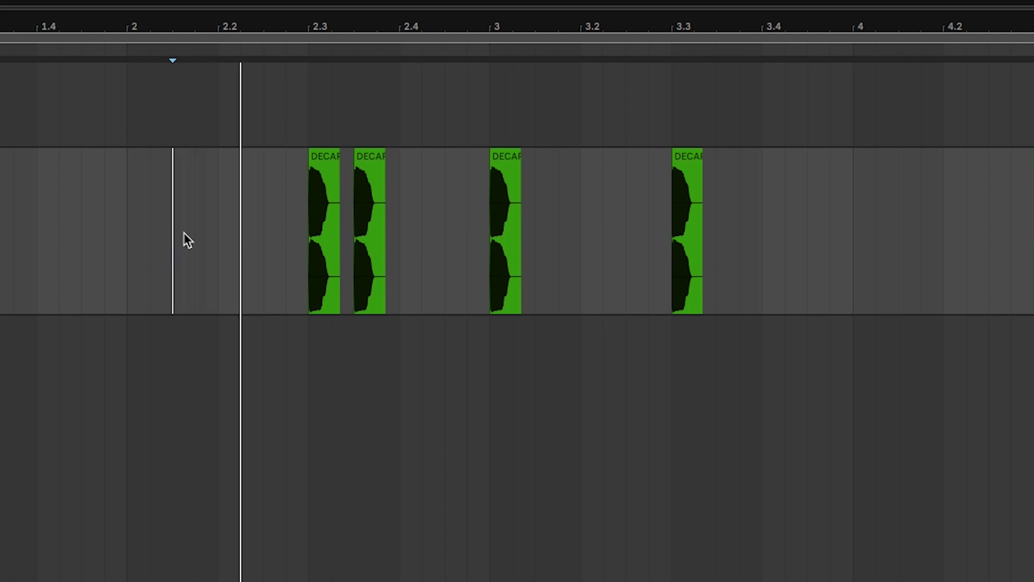
Step: Move the snare from the start of bar 3 to 2.4.3 and play the pattern from 2.1.3
{"action": "key", "text": "space"}
{"action": "mouse_move", "coordinate": [509, 167]}
{"action": "left_mouse_down"}
{"action": "mouse_move", "coordinate": [480, 178]}
{"action": "mouse_move", "coordinate": [465, 170]}
{"action": "left_mouse_up"}
{"action": "left_click", "coordinate": [182, 221]}
{"action": "key", "text": "space"}
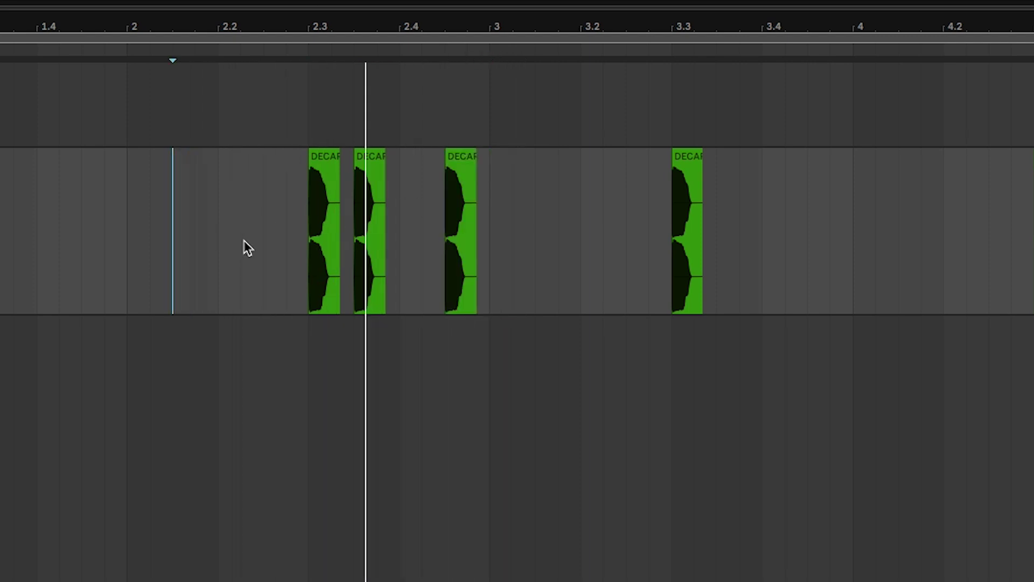
{"action": "key", "text": "space"}
{"action": "left_click", "coordinate": [275, 232]}
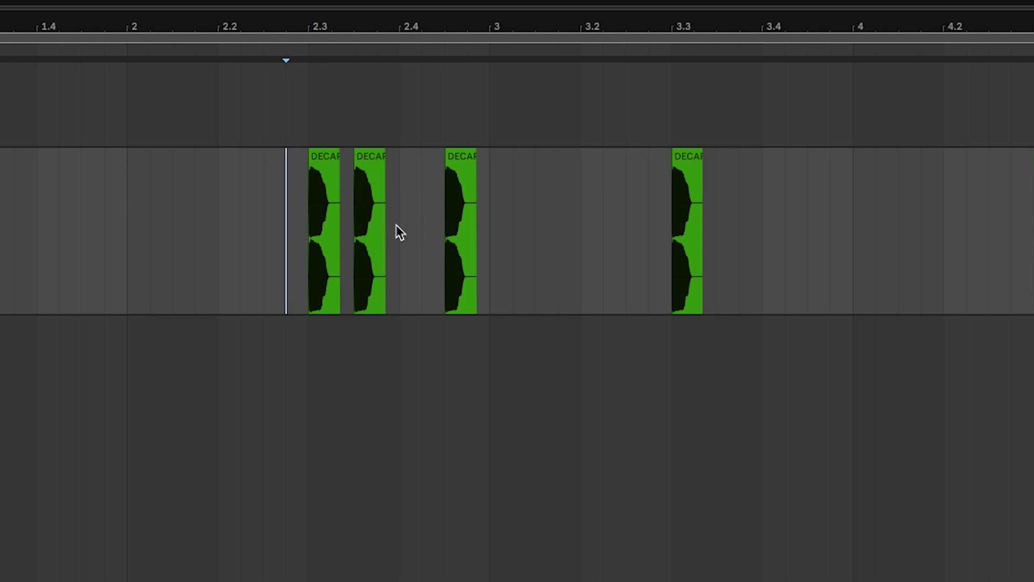
Step: Lower the clip gain of the snare at 2.3.3 and play from 2.2
{"action": "scroll", "coordinate": [318, 222], "scroll_direction": "up", "scroll_amount": 2}
{"action": "scroll", "coordinate": [316, 224], "scroll_direction": "up", "scroll_amount": 3}
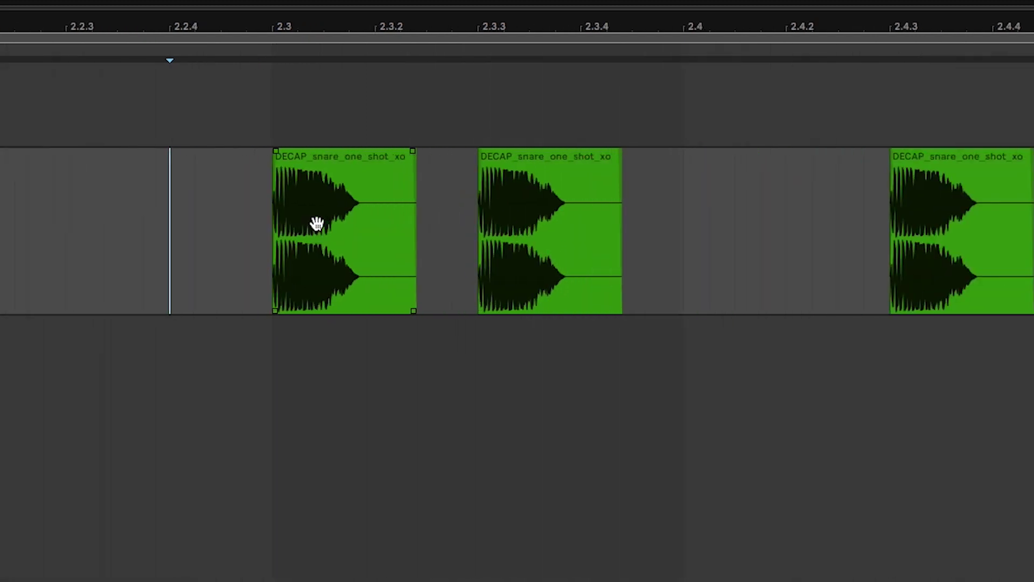
{"action": "left_click", "coordinate": [501, 220]}
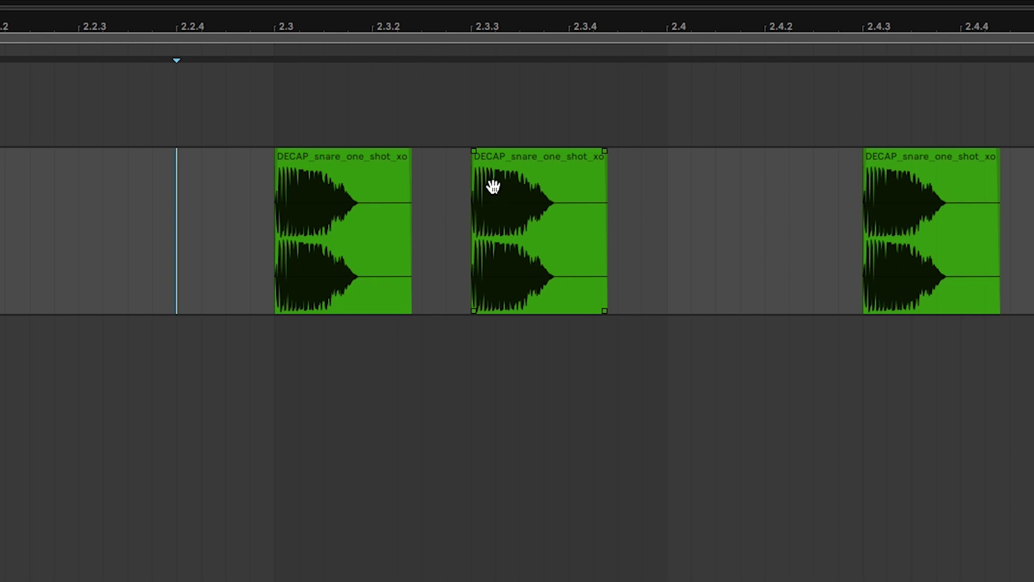
{"action": "double_click", "coordinate": [539, 166]}
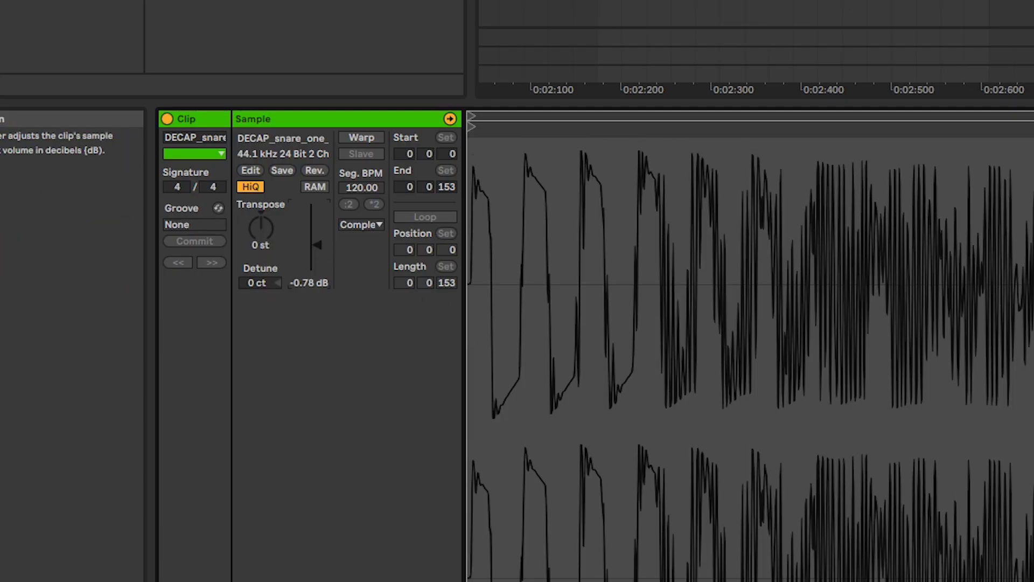
{"action": "left_click_drag", "start_coordinate": [316, 244], "coordinate": [317, 251]}
{"action": "left_click", "coordinate": [110, 206]}
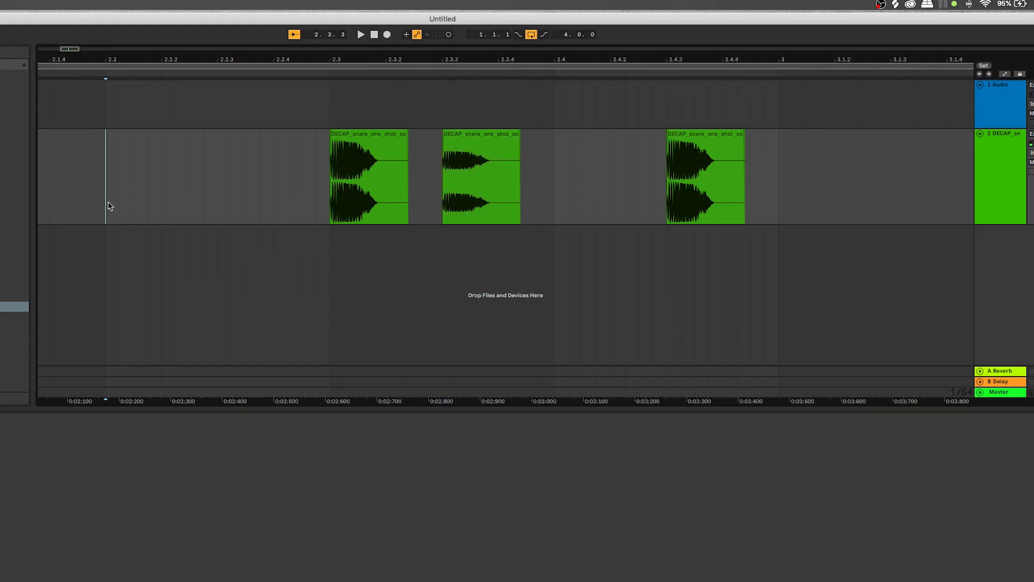
{"action": "key", "text": "space"}
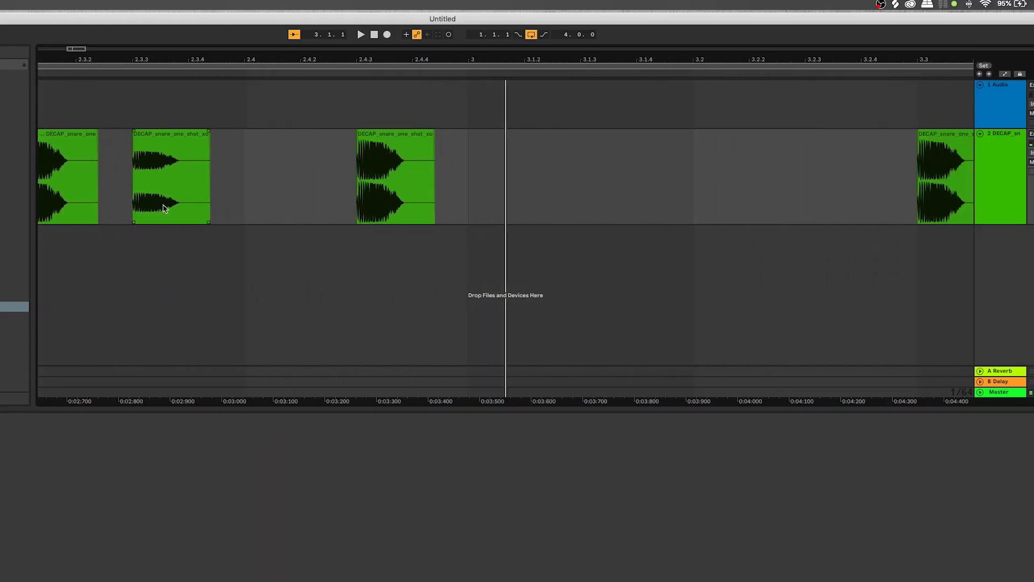
Step: Shorten the snare at 2.3.3 to about 0.4 of a sixteenth note and fade out most of its length
{"action": "scroll", "coordinate": [155, 205], "scroll_direction": "up", "scroll_amount": 3}
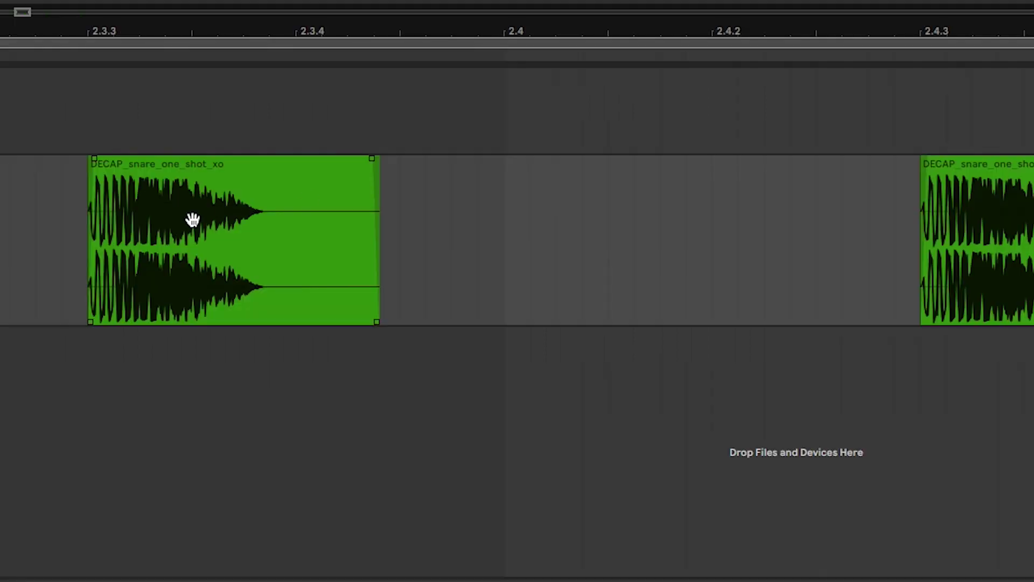
{"action": "left_click_drag", "start_coordinate": [375, 186], "coordinate": [166, 195]}
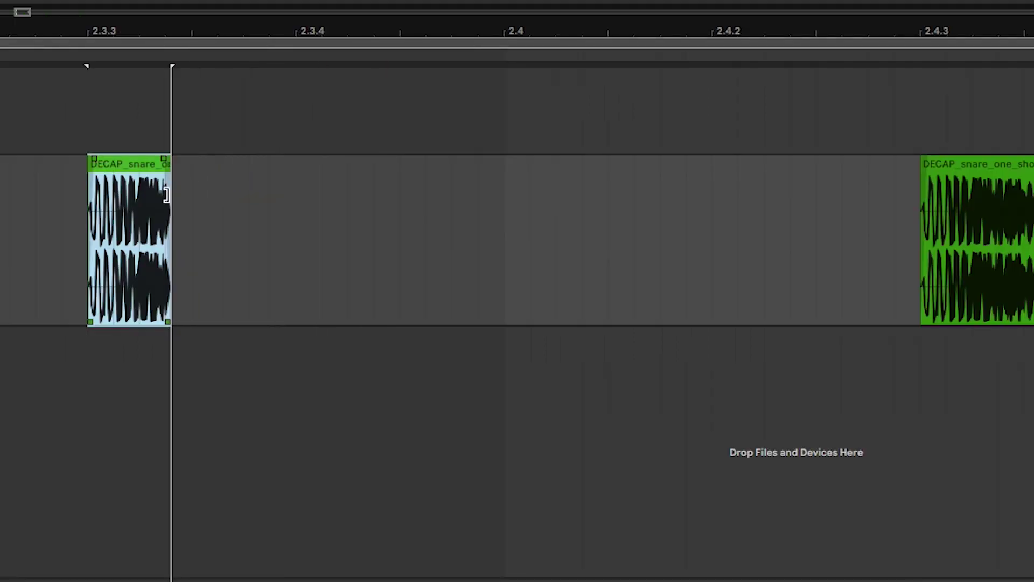
{"action": "left_click_drag", "start_coordinate": [166, 158], "coordinate": [104, 160]}
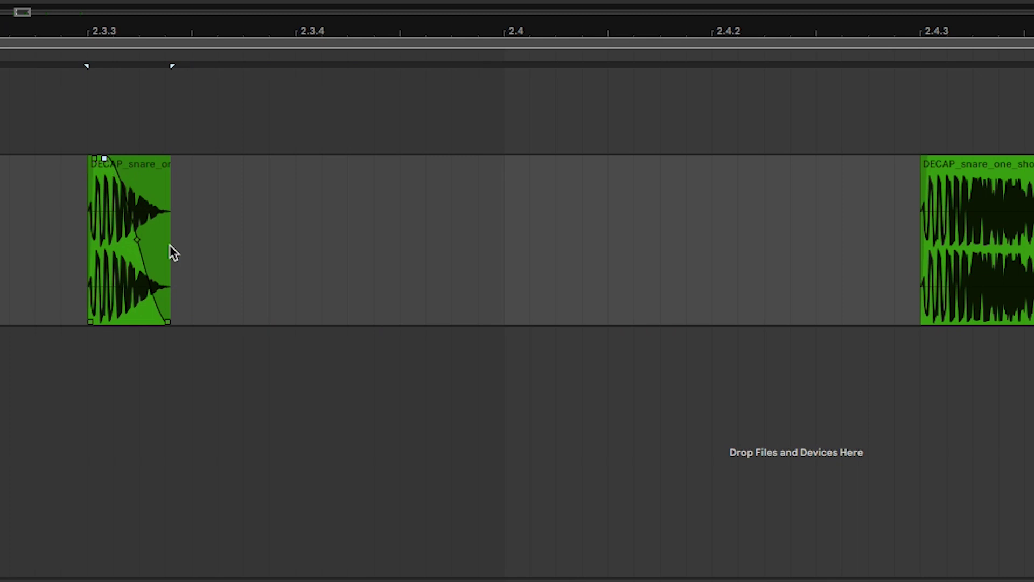
Step: Play the bar 2 snares from 2.2 to hear the shortened hit
{"action": "scroll", "coordinate": [172, 253], "scroll_direction": "down", "scroll_amount": 3}
{"action": "scroll", "coordinate": [131, 252], "scroll_direction": "left", "scroll_amount": 5}
{"action": "left_click", "coordinate": [139, 254]}
{"action": "left_click", "coordinate": [172, 266]}
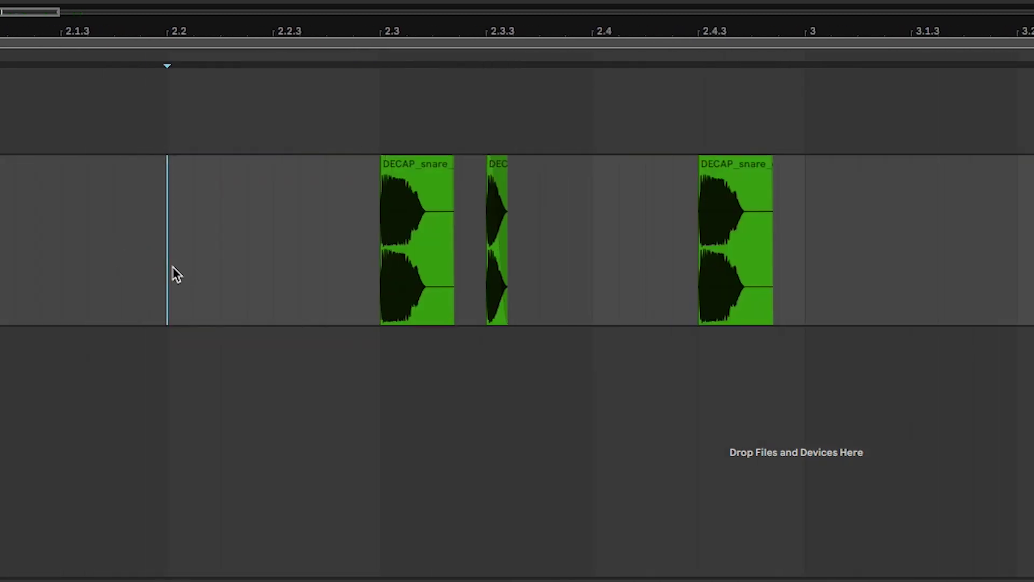
{"action": "key", "text": "space"}
Step: Stop playback and delete the full-length snare at 2.4.3
{"action": "left_click", "coordinate": [648, 187]}
{"action": "key", "text": "space"}
{"action": "key", "text": "Delete"}
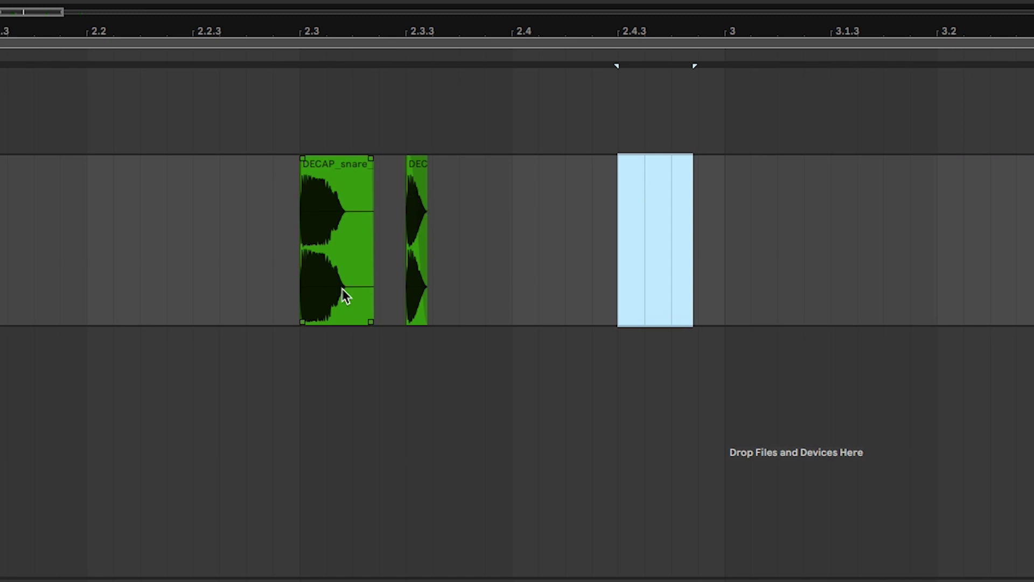
{"action": "left_click", "coordinate": [538, 221]}
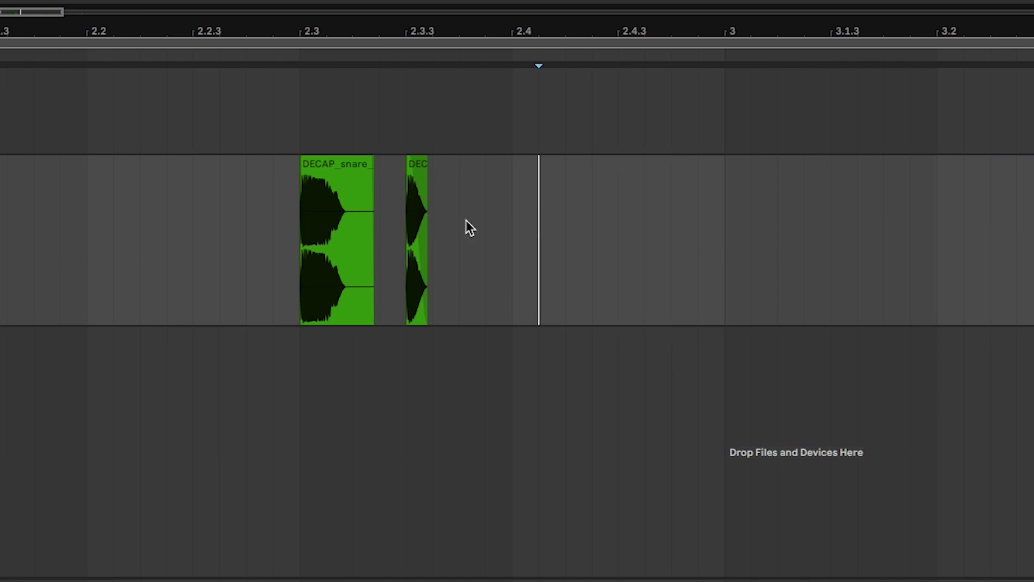
{"action": "left_click", "coordinate": [416, 175]}
{"action": "left_click", "coordinate": [618, 203]}
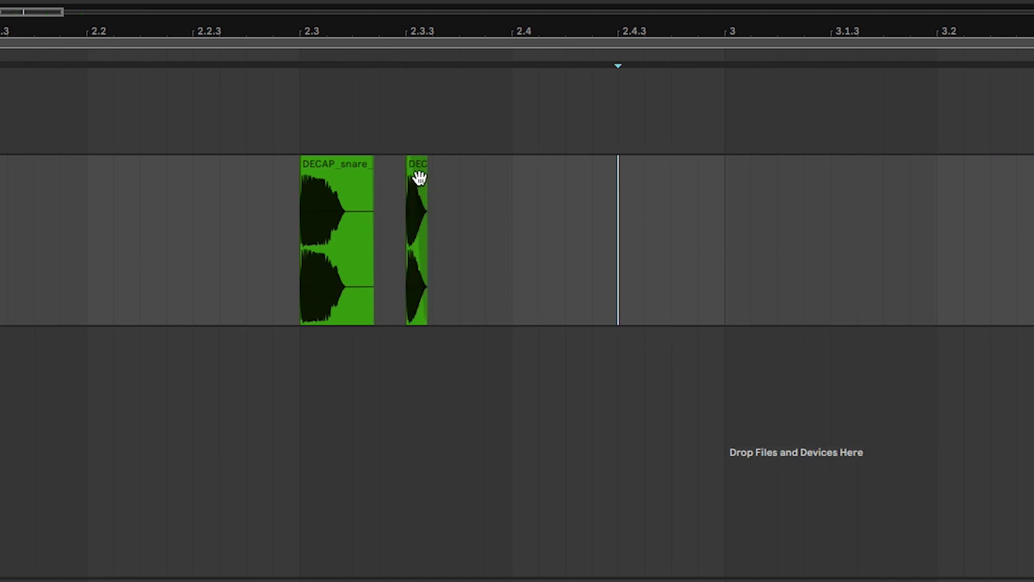
{"action": "left_click_drag", "start_coordinate": [510, 252], "coordinate": [308, 251]}
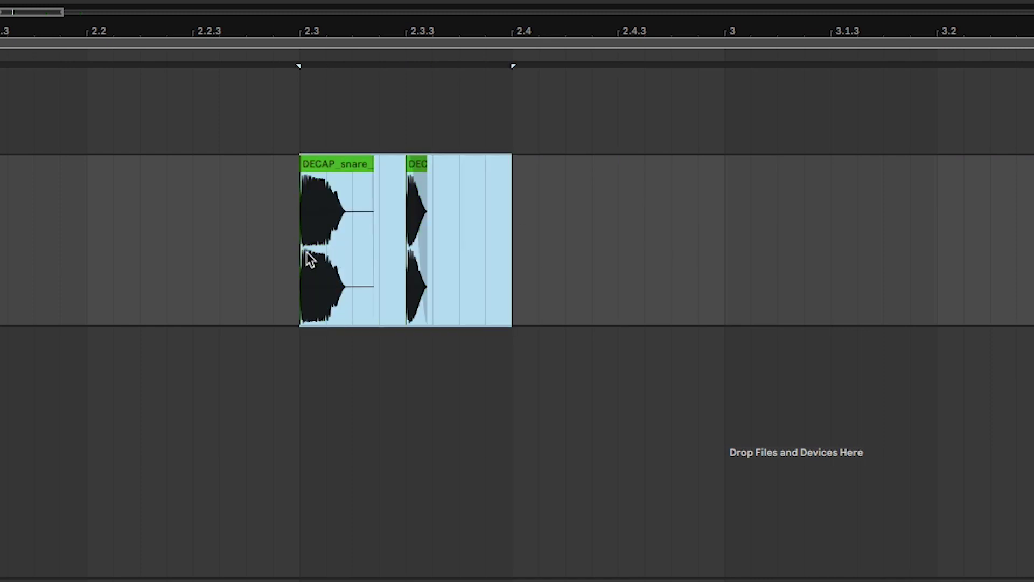
{"action": "key", "text": "ctrl+d"}
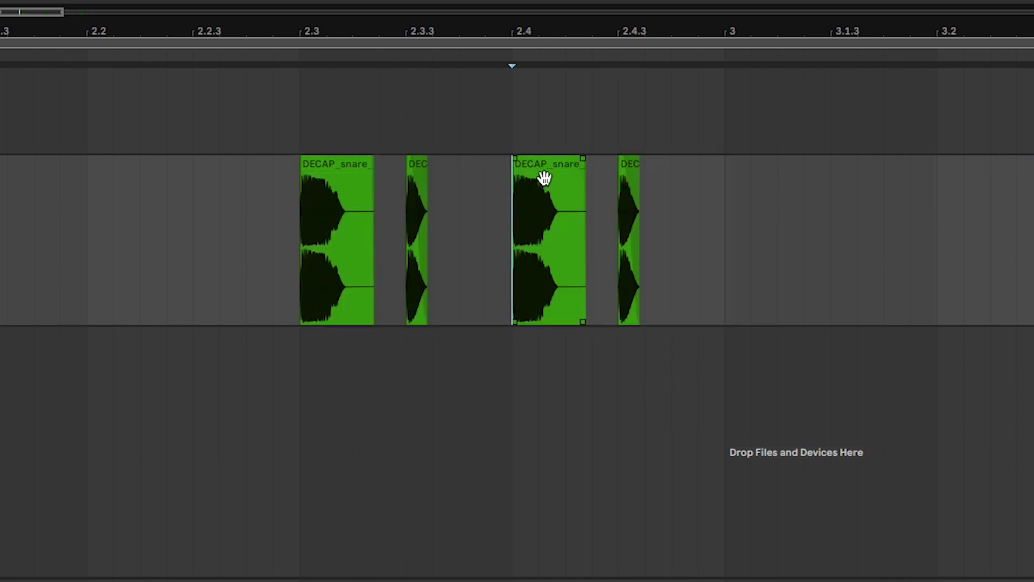
{"action": "key", "text": "ctrl+z"}
Step: Copy the shortened, faded snare from 2.3.3 to 2.4.3
{"action": "left_click", "coordinate": [434, 267]}
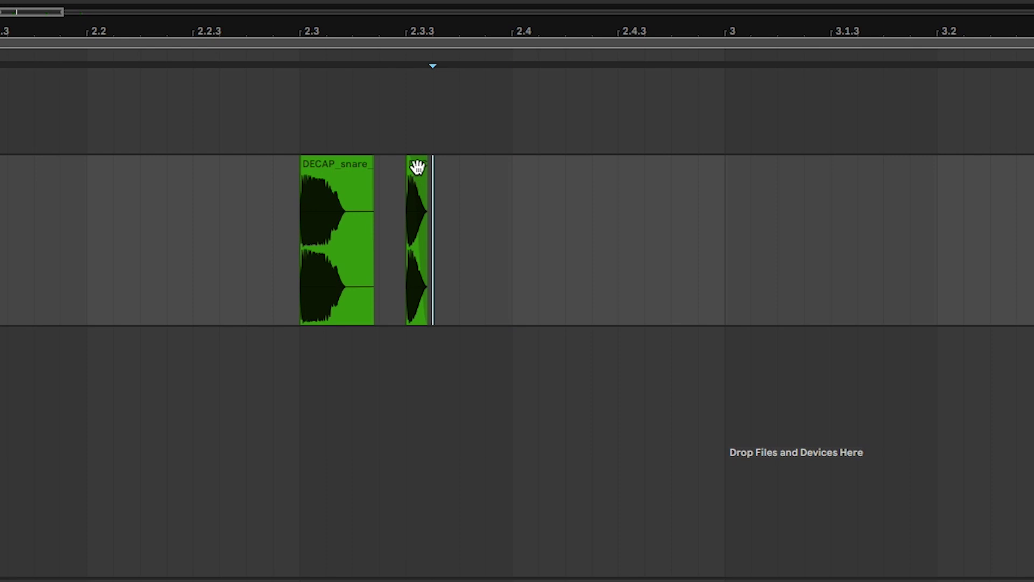
{"action": "left_click_drag", "start_coordinate": [418, 169], "coordinate": [629, 170]}
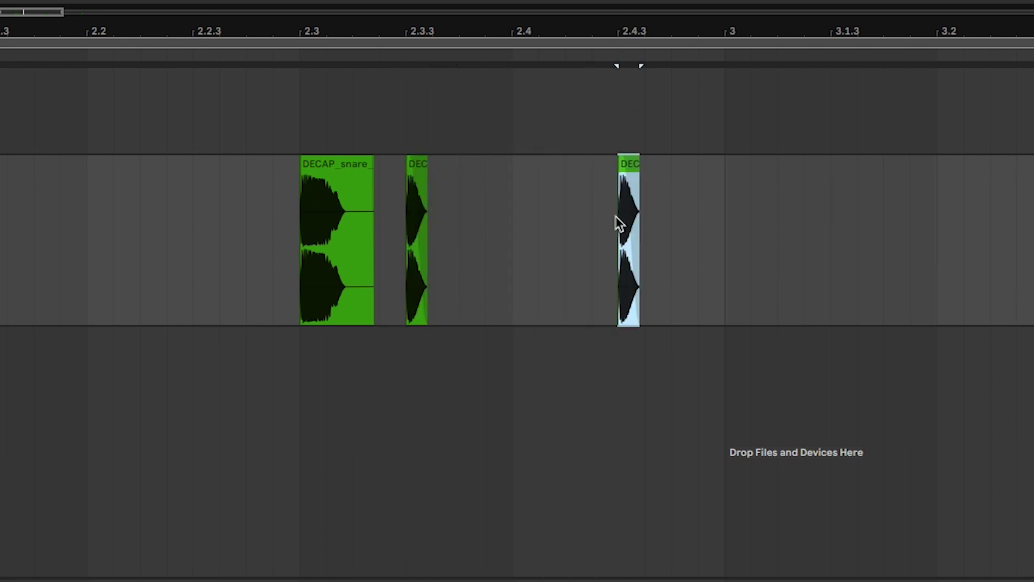
{"action": "scroll", "coordinate": [502, 261], "scroll_direction": "down", "scroll_amount": 5}
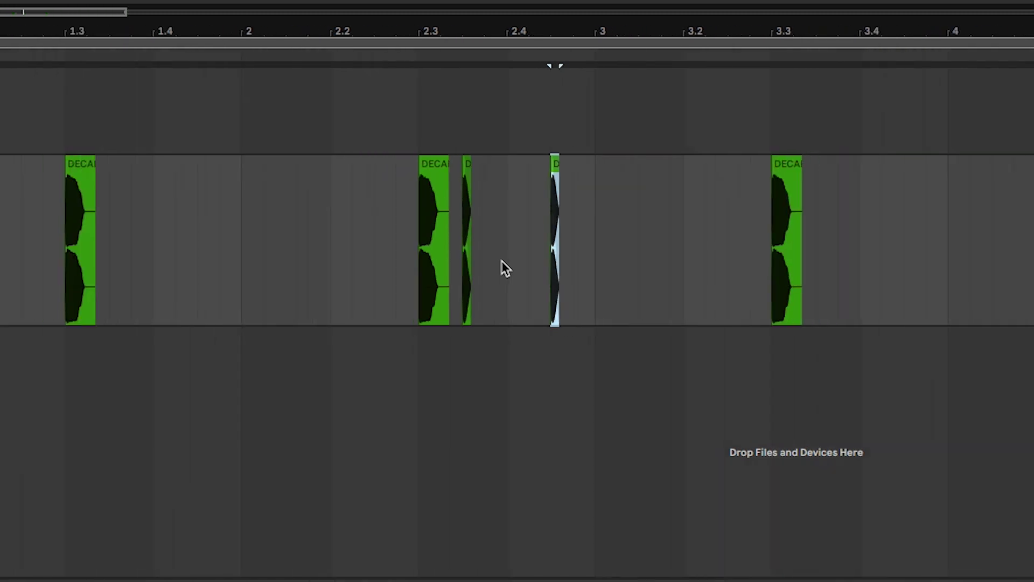
{"action": "scroll", "coordinate": [463, 325], "scroll_direction": "down", "scroll_amount": 2}
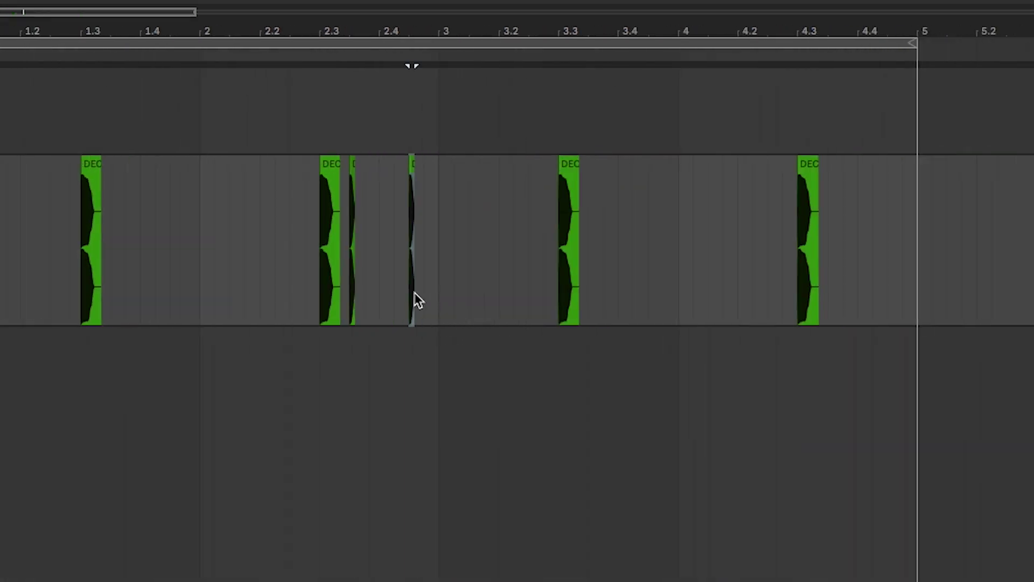
{"action": "scroll", "coordinate": [344, 309], "scroll_direction": "up", "scroll_amount": 3}
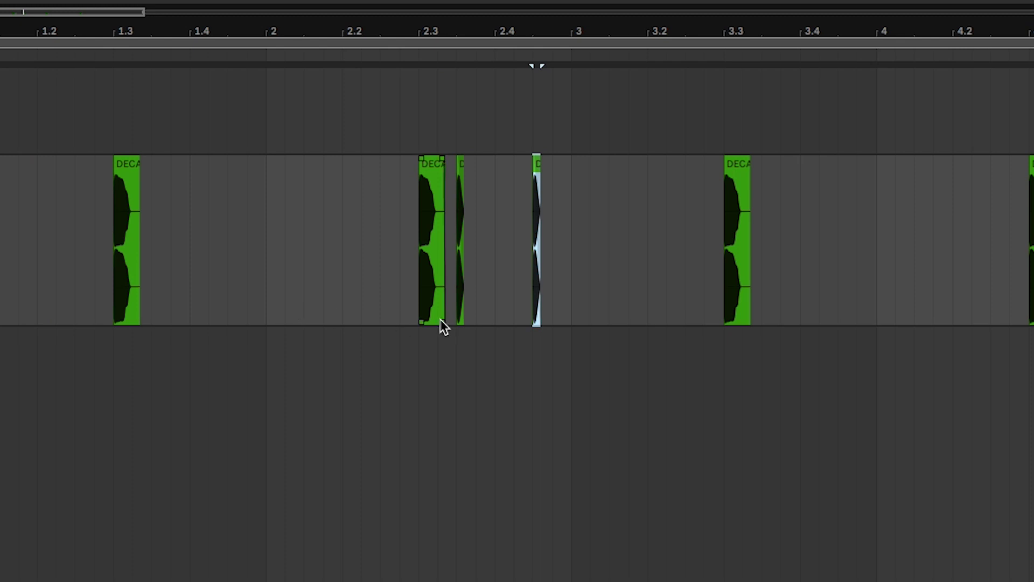
{"action": "scroll", "coordinate": [434, 326], "scroll_direction": "down", "scroll_amount": 3}
{"action": "scroll", "coordinate": [330, 326], "scroll_direction": "up", "scroll_amount": 1}
{"action": "scroll", "coordinate": [309, 325], "scroll_direction": "up", "scroll_amount": 1}
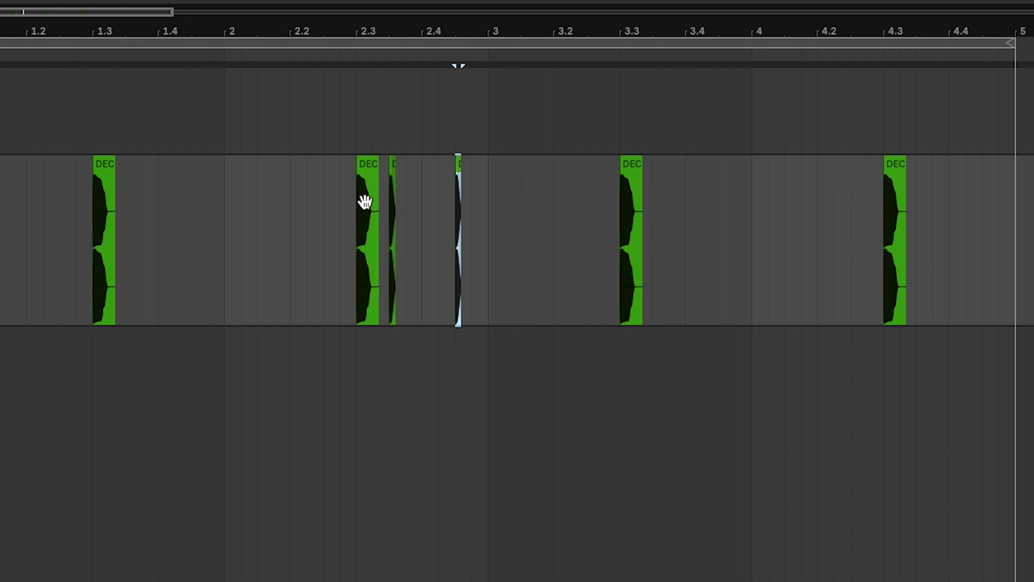
{"action": "left_click", "coordinate": [529, 222]}
{"action": "left_click", "coordinate": [553, 246]}
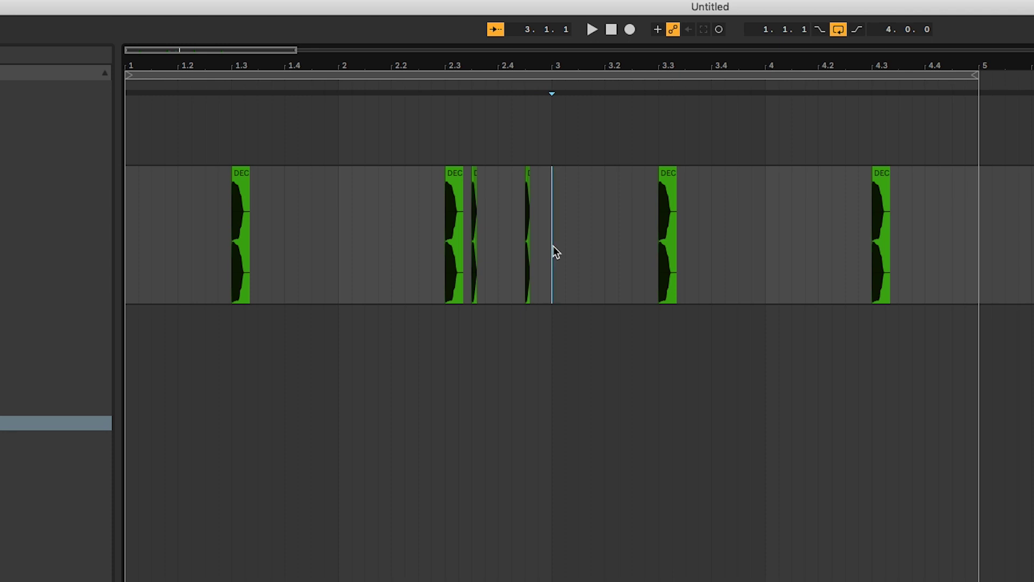
{"action": "left_click", "coordinate": [526, 245]}
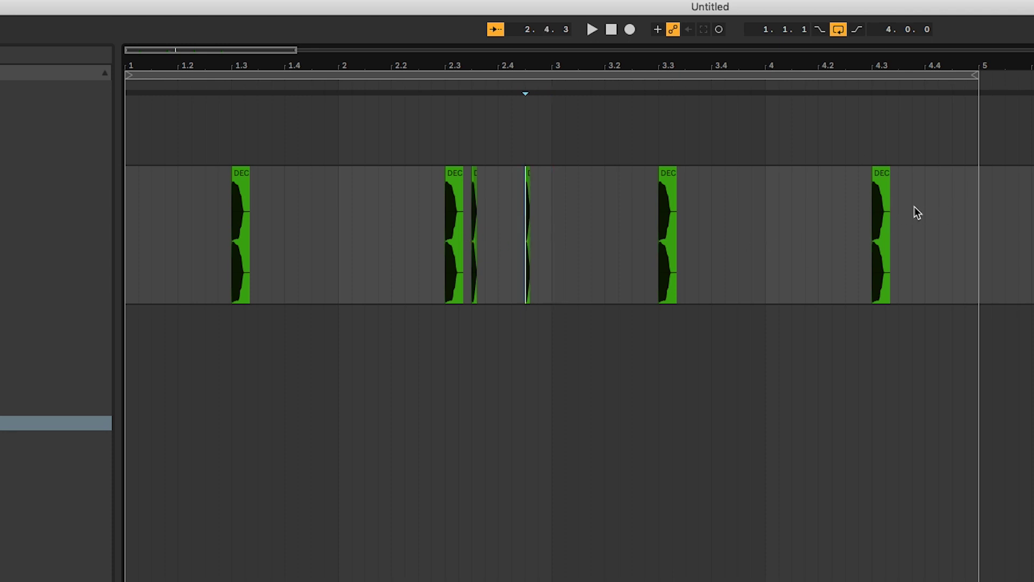
Step: Clear bars 3 and 4 of the snare track and duplicate bars 1 and 2 into them
{"action": "left_click_drag", "start_coordinate": [968, 250], "coordinate": [125, 276]}
{"action": "left_click", "coordinate": [581, 283]}
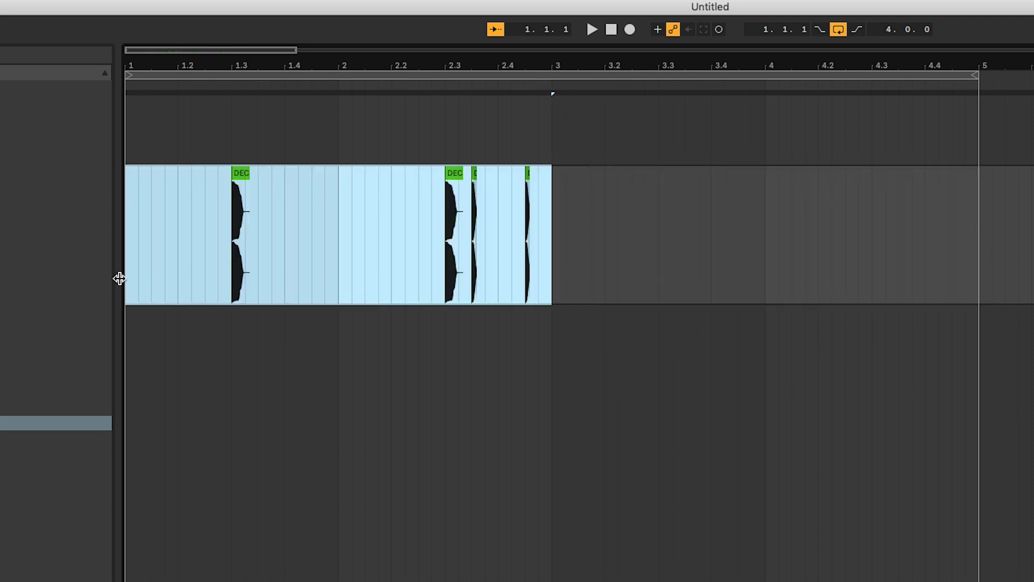
{"action": "key", "text": "ctrl+d"}
Step: Play the updated snare pattern from the start of the arrangement, then stop playback
{"action": "left_click", "coordinate": [125, 268]}
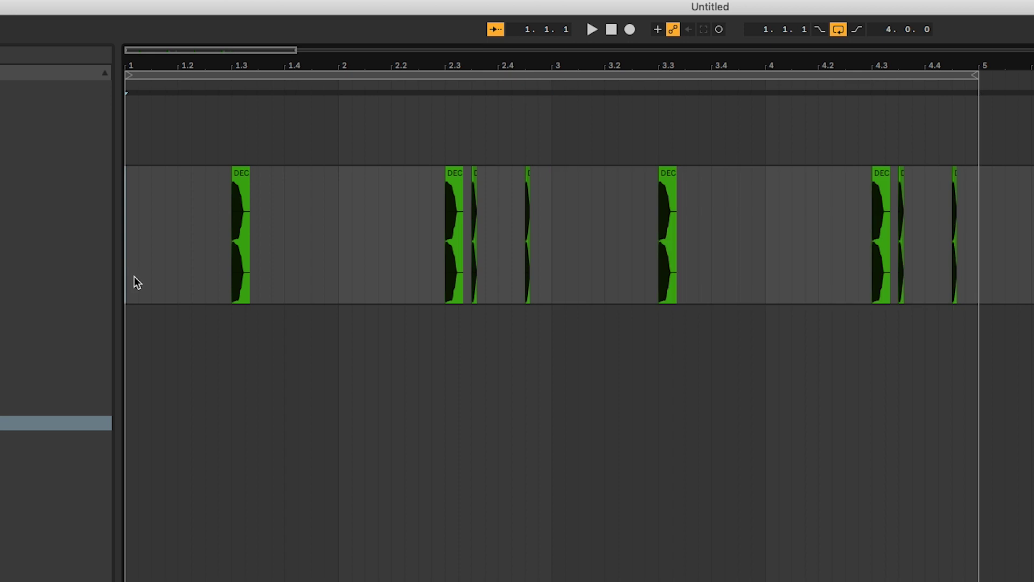
{"action": "key", "text": "space"}
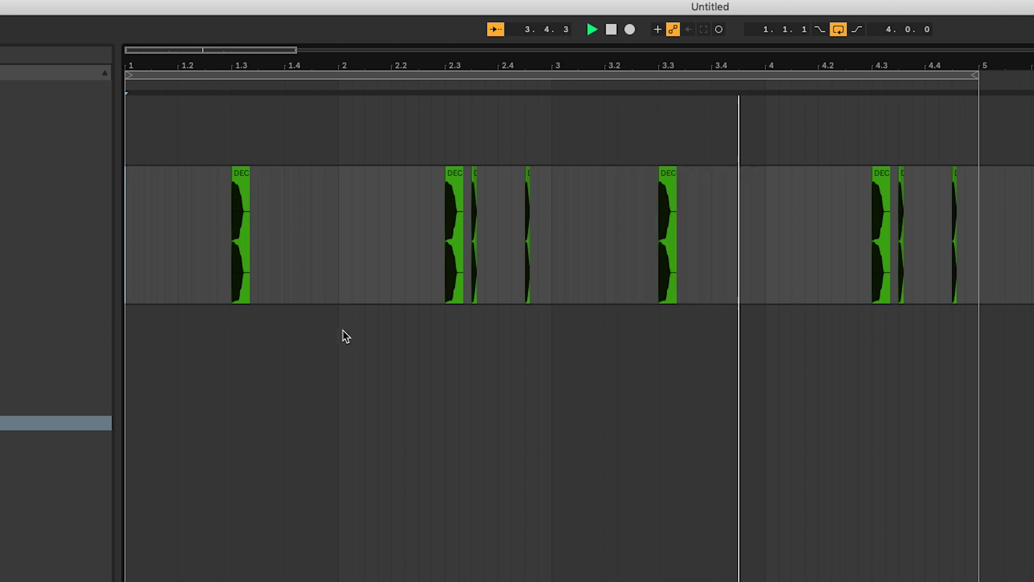
{"action": "key", "text": "space"}
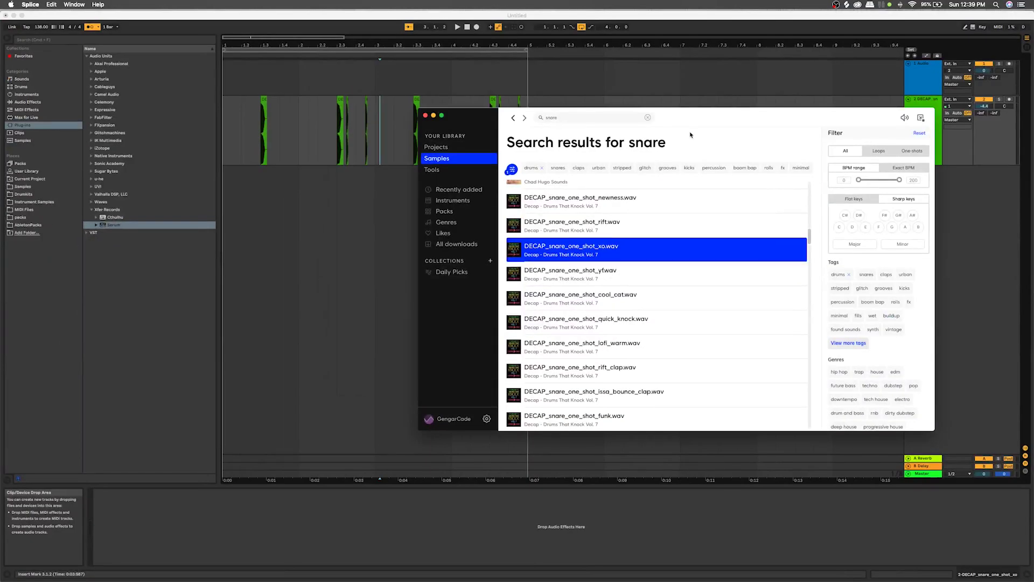
Step: Search Splice for "hat" and add DWOLF_closed_hihat_emo.wav on a new track at the start of bar 1
{"action": "left_click", "coordinate": [647, 118]}
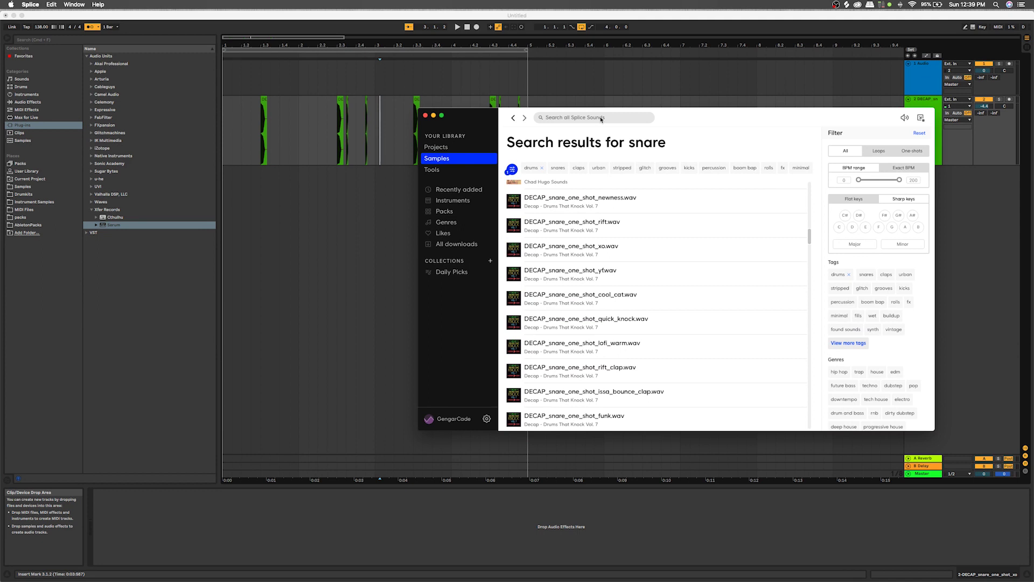
{"action": "type", "text": "hat"}
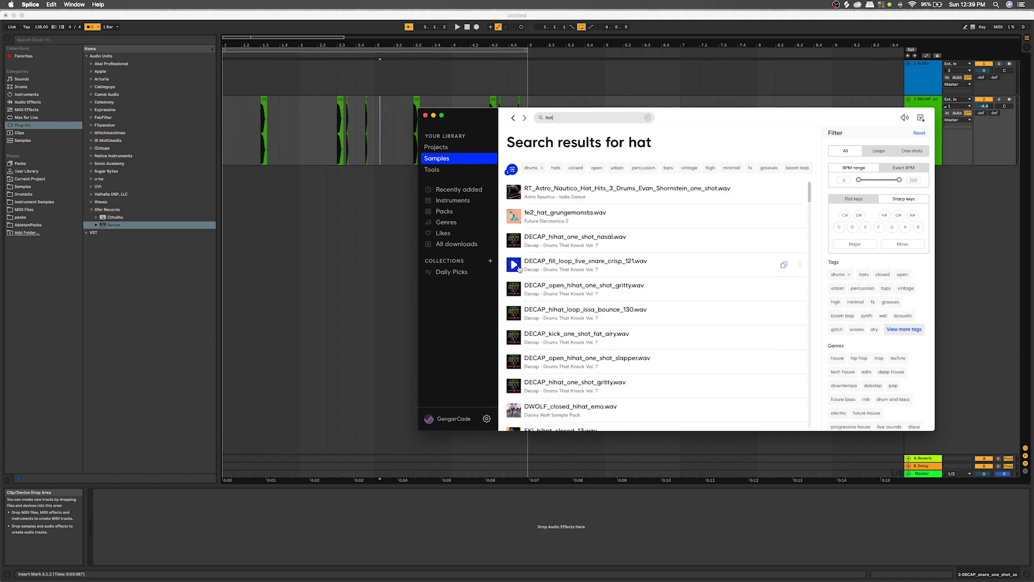
{"action": "scroll", "coordinate": [514, 258], "scroll_direction": "down", "scroll_amount": 5}
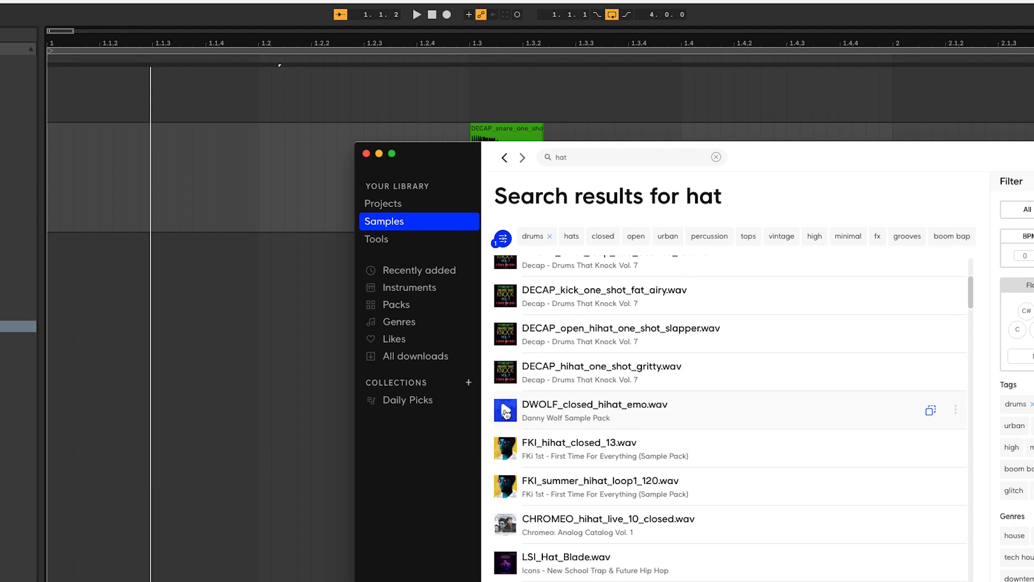
{"action": "left_click_drag", "start_coordinate": [507, 412], "coordinate": [52, 294]}
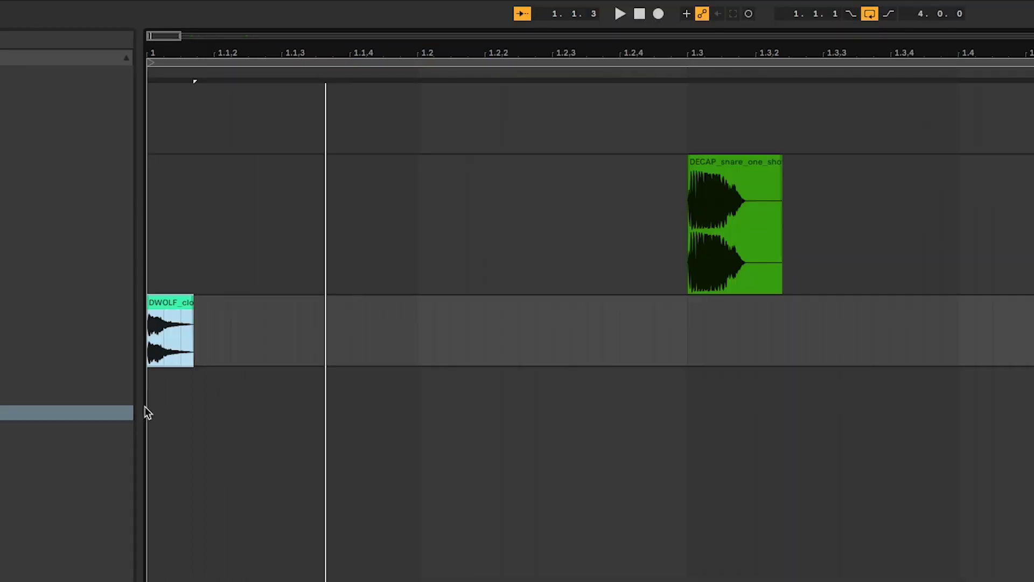
Step: Play the hi-hat sample twice from the start of the arrangement
{"action": "left_click", "coordinate": [148, 413]}
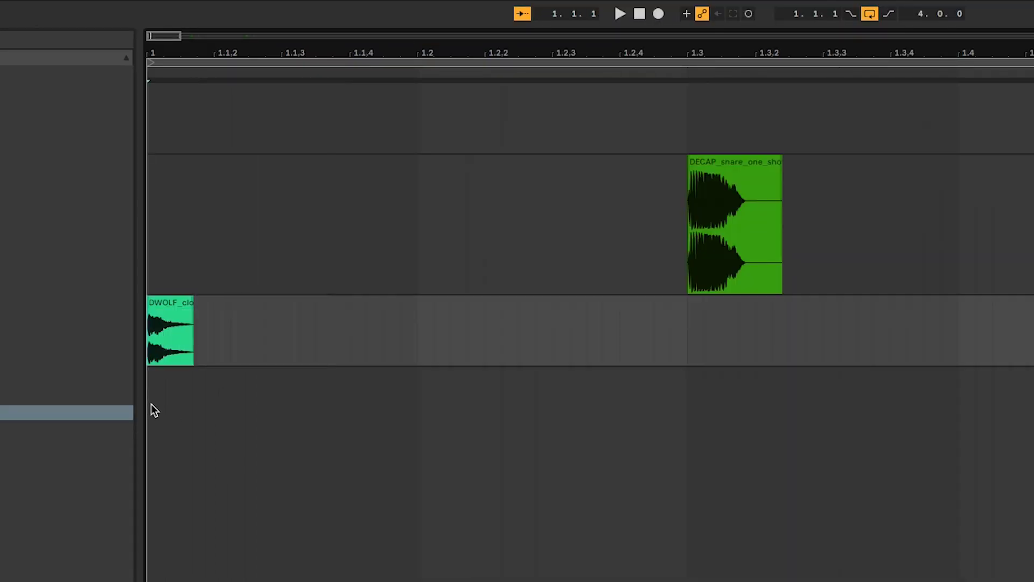
{"action": "key", "text": "space"}
{"action": "key", "text": "space"}
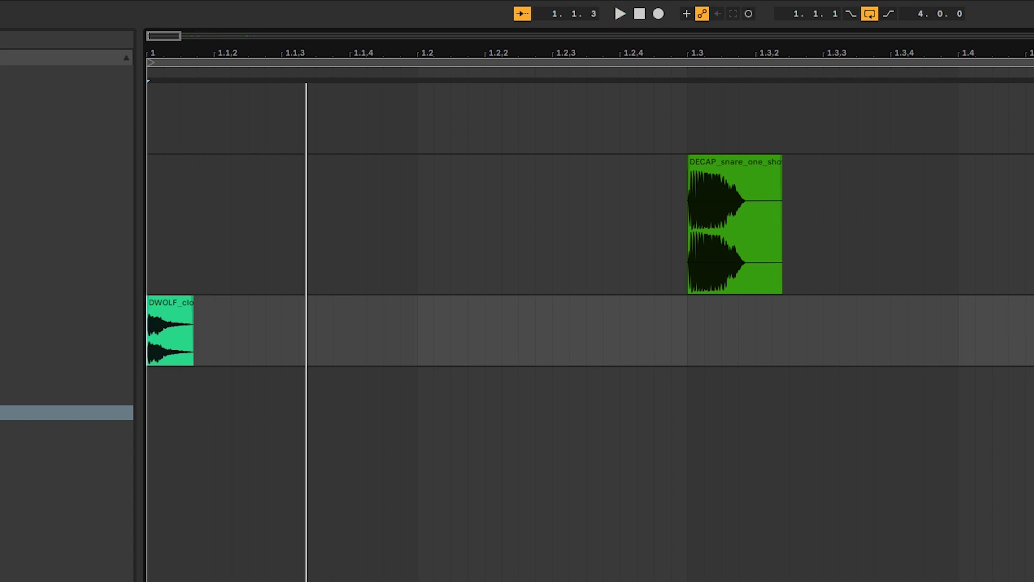
{"action": "key", "text": "space"}
{"action": "key", "text": "space"}
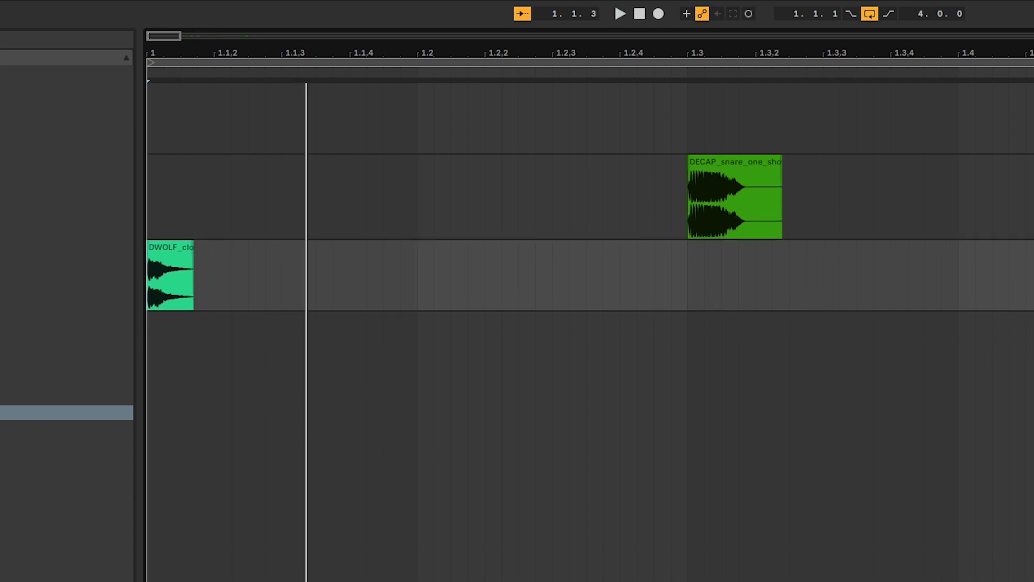
Step: Play the single opening hi-hat hit again, then stop playback
{"action": "key", "text": "space"}
{"action": "key", "text": "space"}
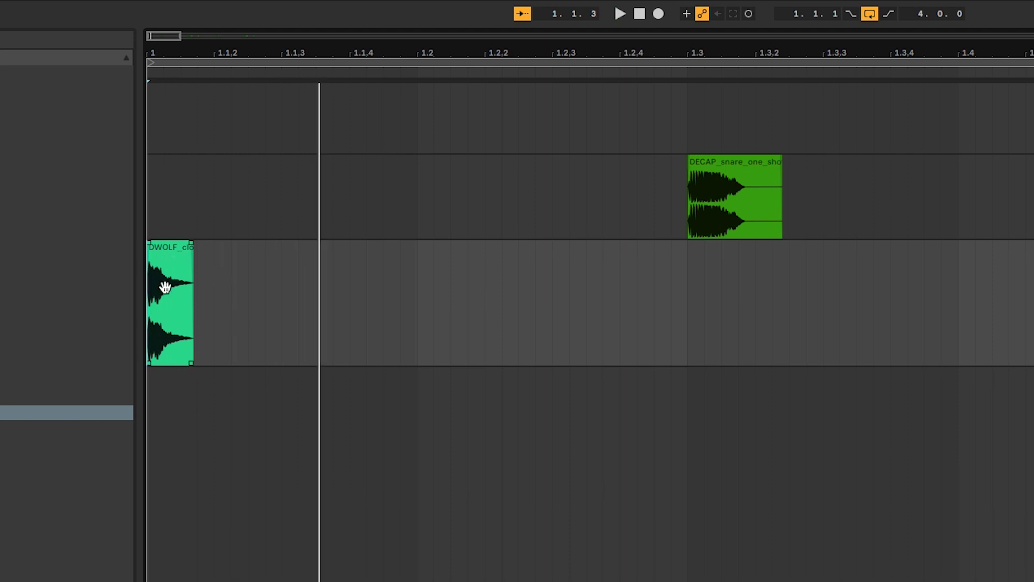
{"action": "scroll", "coordinate": [215, 321], "scroll_direction": "down", "scroll_amount": 5}
{"action": "scroll", "coordinate": [218, 320], "scroll_direction": "down", "scroll_amount": 3}
{"action": "scroll", "coordinate": [218, 321], "scroll_direction": "up", "scroll_amount": 4}
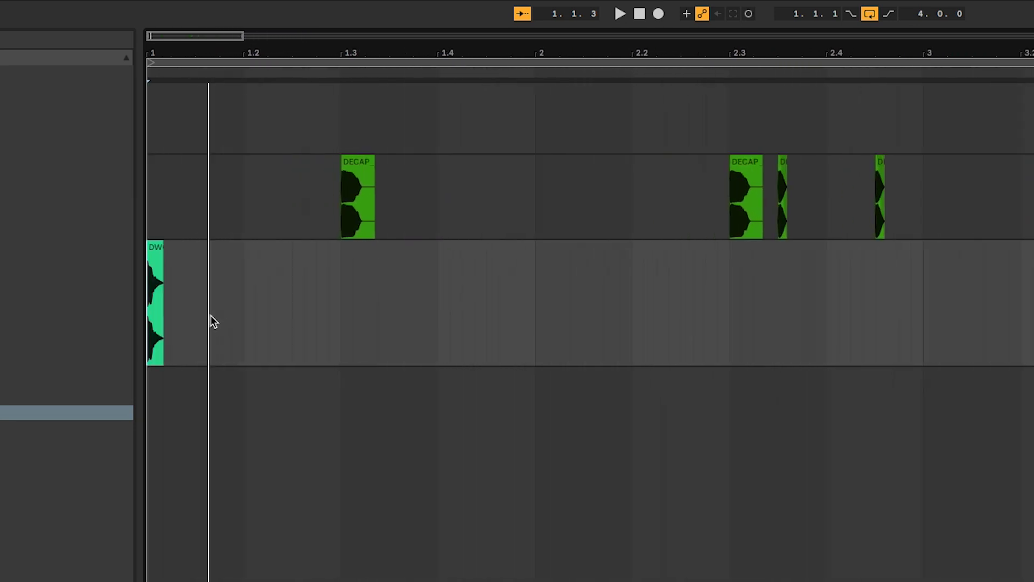
{"action": "scroll", "coordinate": [197, 303], "scroll_direction": "up", "scroll_amount": 5}
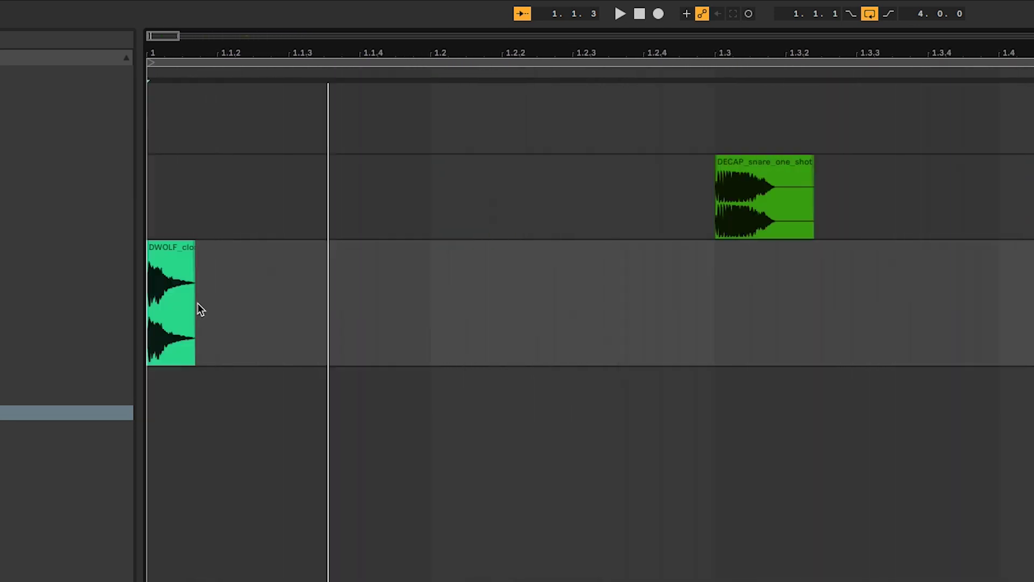
Step: Duplicate the hi-hat clip, place the copy at 1.1.3 and play both hits from the start
{"action": "left_click", "coordinate": [161, 258]}
{"action": "key", "text": "ctrl+d"}
{"action": "left_click_drag", "start_coordinate": [207, 254], "coordinate": [272, 253]}
{"action": "left_click", "coordinate": [322, 298]}
{"action": "left_click", "coordinate": [258, 251]}
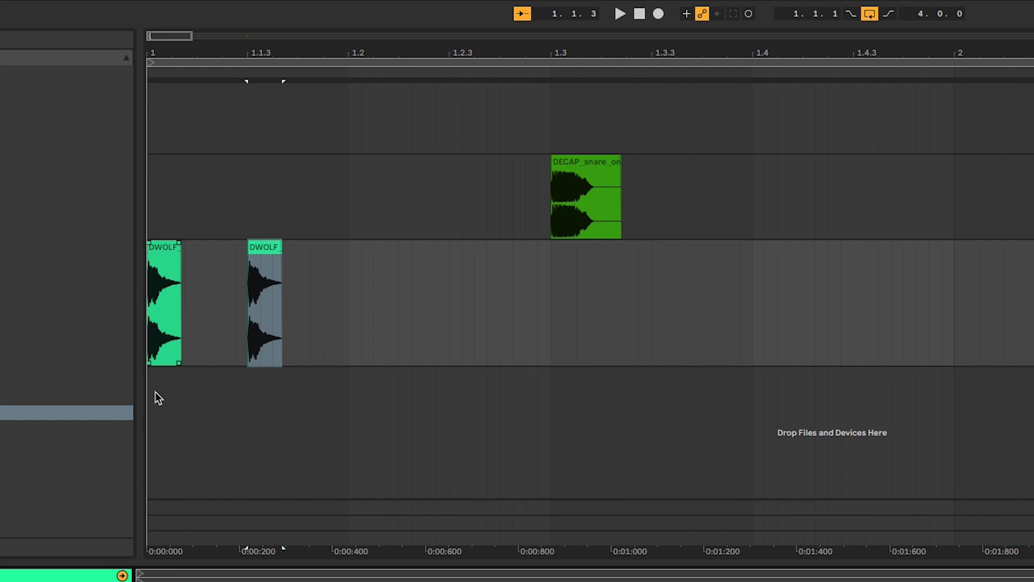
{"action": "left_click", "coordinate": [150, 399]}
{"action": "key", "text": "space"}
{"action": "key", "text": "space"}
Step: Lower the gain of the hi-hat clip at 1.1.3 to -4.96 dB and play the two hits
{"action": "left_click", "coordinate": [267, 246]}
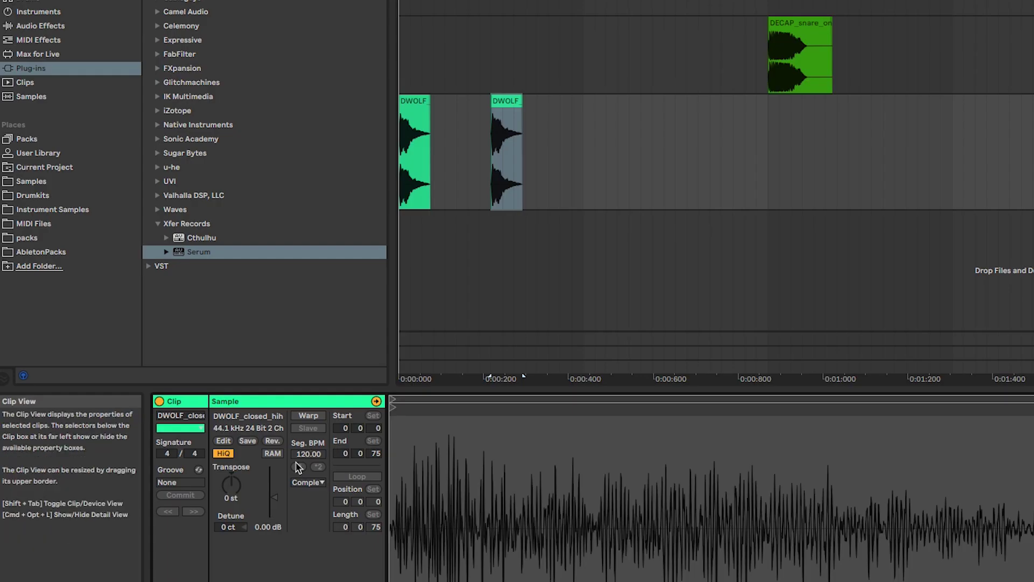
{"action": "left_click_drag", "start_coordinate": [274, 487], "coordinate": [274, 502]}
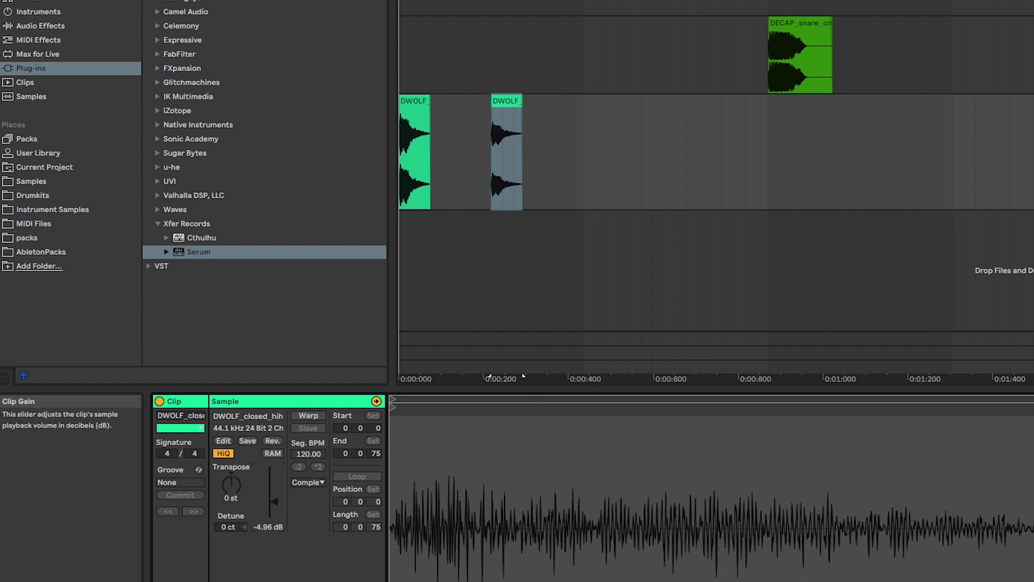
{"action": "left_click", "coordinate": [404, 233]}
{"action": "key", "text": "space"}
Step: Duplicate the first beat of hi-hats across bars 1 and 2, and duplicate those two bars into bars 3 and 4
{"action": "key", "text": "minus"}
{"action": "key", "text": "minus"}
{"action": "left_click", "coordinate": [474, 171]}
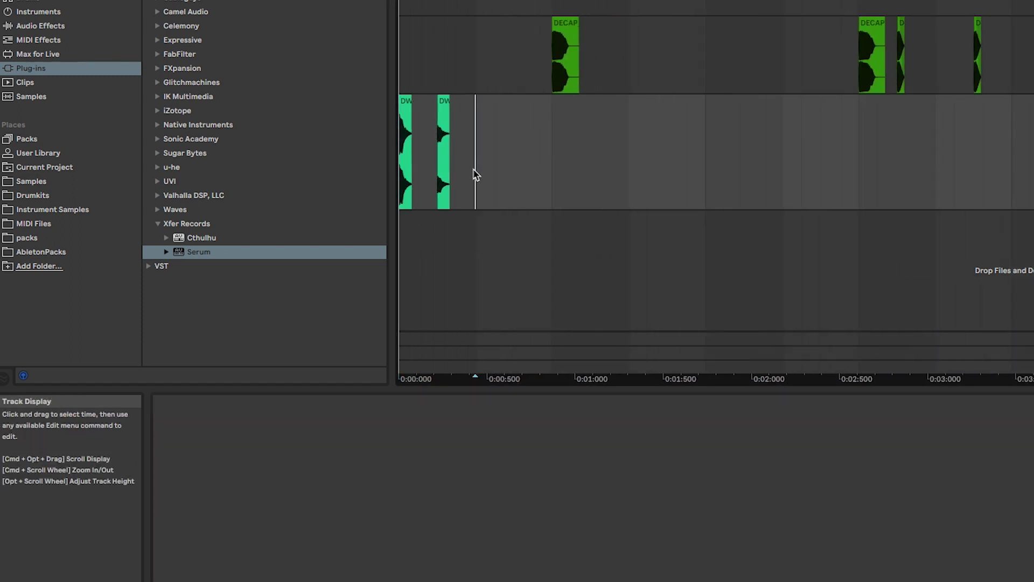
{"action": "left_click_drag", "start_coordinate": [475, 171], "coordinate": [372, 178]}
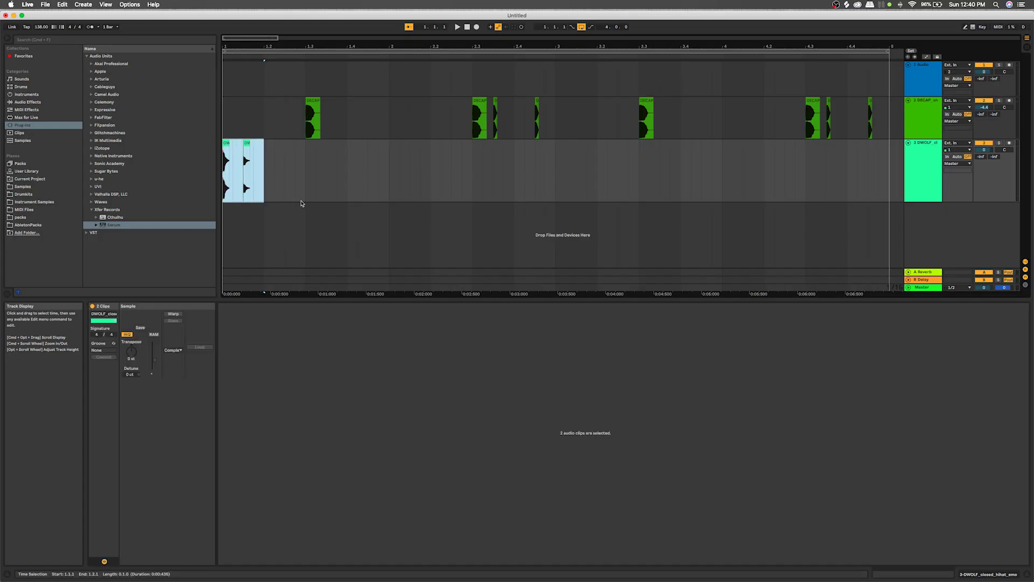
{"action": "key", "text": "super+c"}
{"action": "key", "text": "super+d"}
{"action": "key", "text": "super+d"}
{"action": "key", "text": "super+d"}
{"action": "key", "text": "super+d"}
{"action": "key", "text": "super+d"}
{"action": "key", "text": "super+d"}
{"action": "key", "text": "super+d"}
{"action": "left_click_drag", "start_coordinate": [559, 181], "coordinate": [107, 192]}
{"action": "key", "text": "super+d"}
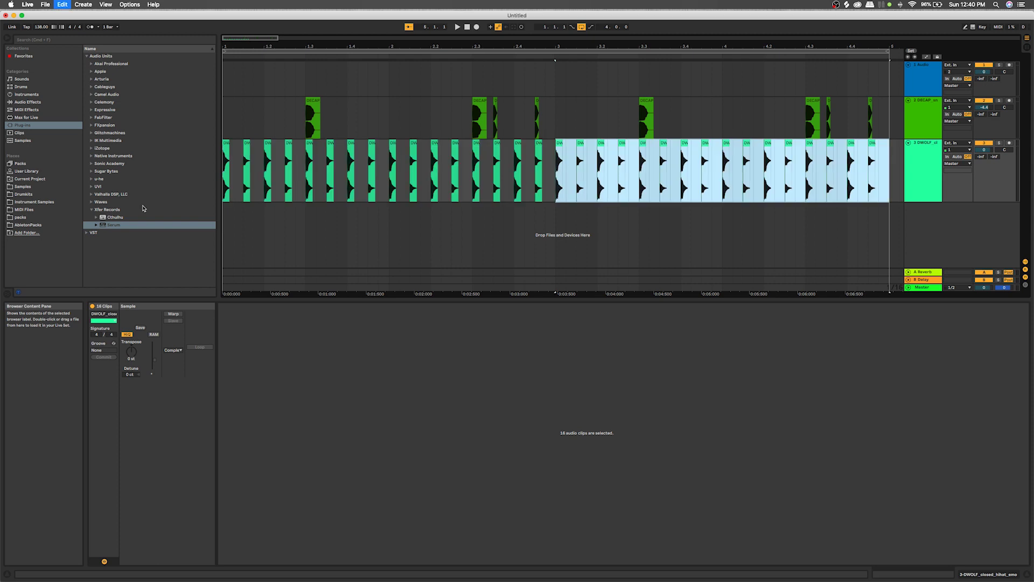
Step: Play the four-bar snare and hi-hat pattern from the start of the arrangement, then stop playback
{"action": "key", "text": "minus"}
{"action": "key", "text": "minus"}
{"action": "left_click", "coordinate": [320, 222]}
{"action": "key", "text": "space"}
{"action": "key", "text": "w"}
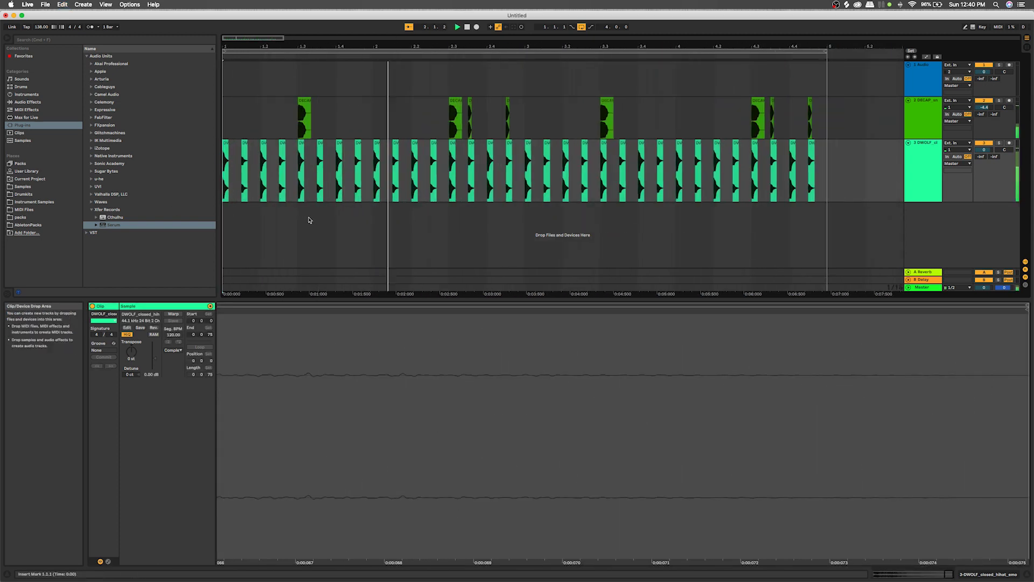
{"action": "left_click", "coordinate": [327, 220]}
{"action": "key", "text": "space"}
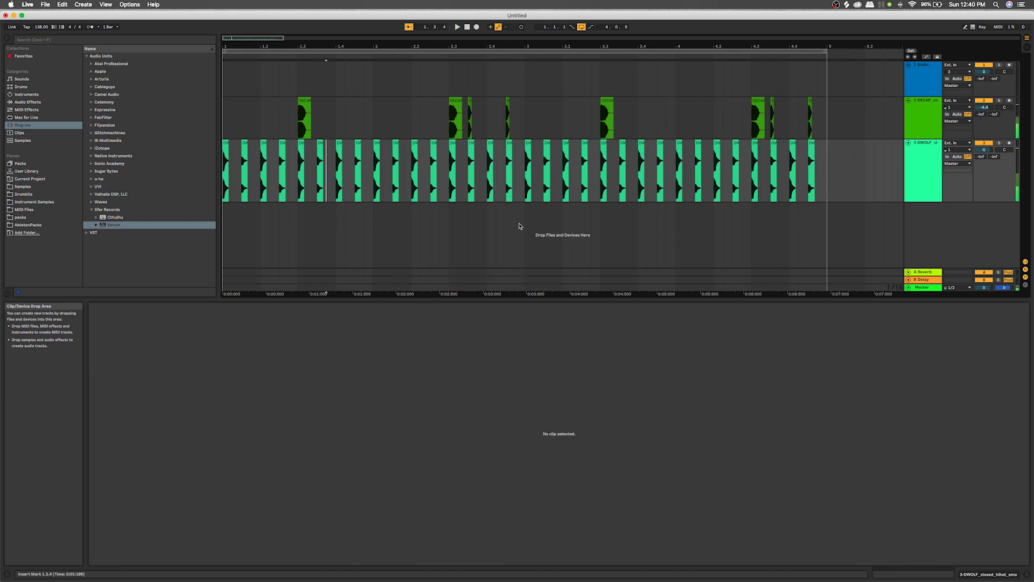
Step: Select all hi-hat clips from bar 1 to the end of bar 4 and consolidate them into one clip
{"action": "left_click", "coordinate": [527, 172]}
{"action": "left_click_drag", "start_coordinate": [828, 184], "coordinate": [310, 222]}
{"action": "left_click", "coordinate": [305, 173]}
{"action": "left_click_drag", "start_coordinate": [827, 177], "coordinate": [219, 200]}
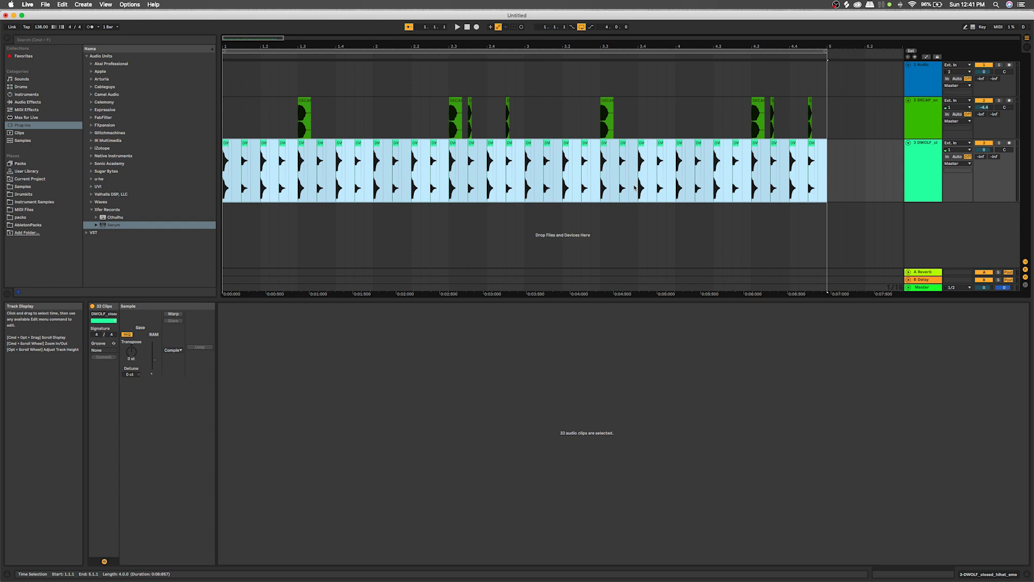
{"action": "key", "text": "super+j"}
{"action": "key", "text": "shift+Tab"}
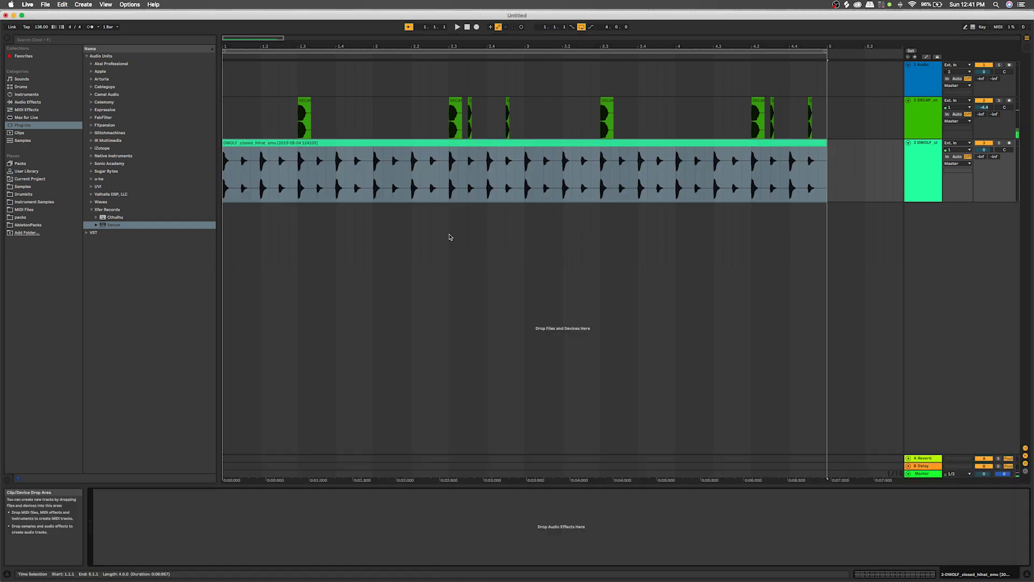
Step: Transpose the consolidated hi-hat clip to -3 st while listening to the beat, and stop playback
{"action": "left_click", "coordinate": [225, 223]}
{"action": "double_click", "coordinate": [391, 155]}
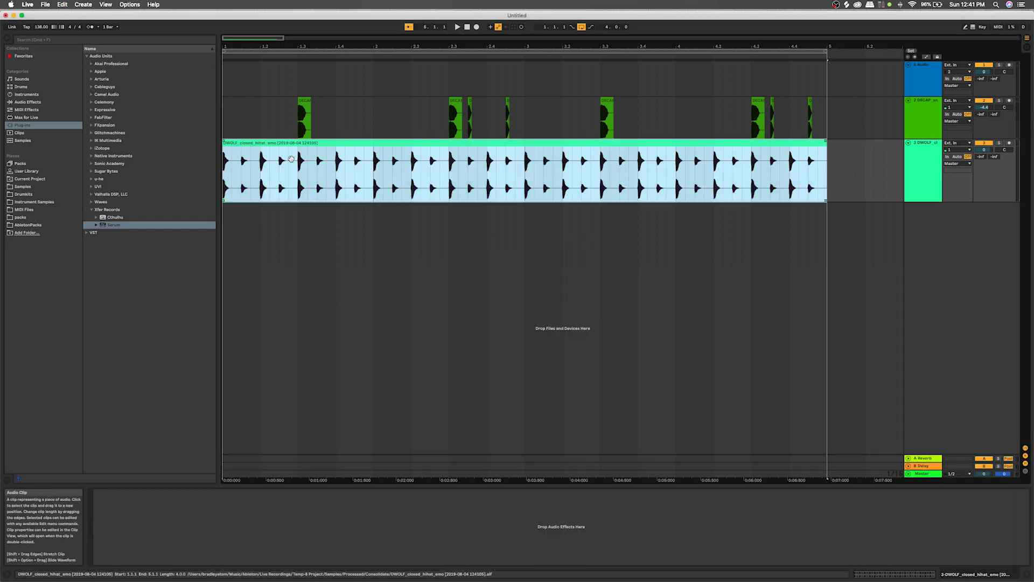
{"action": "left_click", "coordinate": [274, 182]}
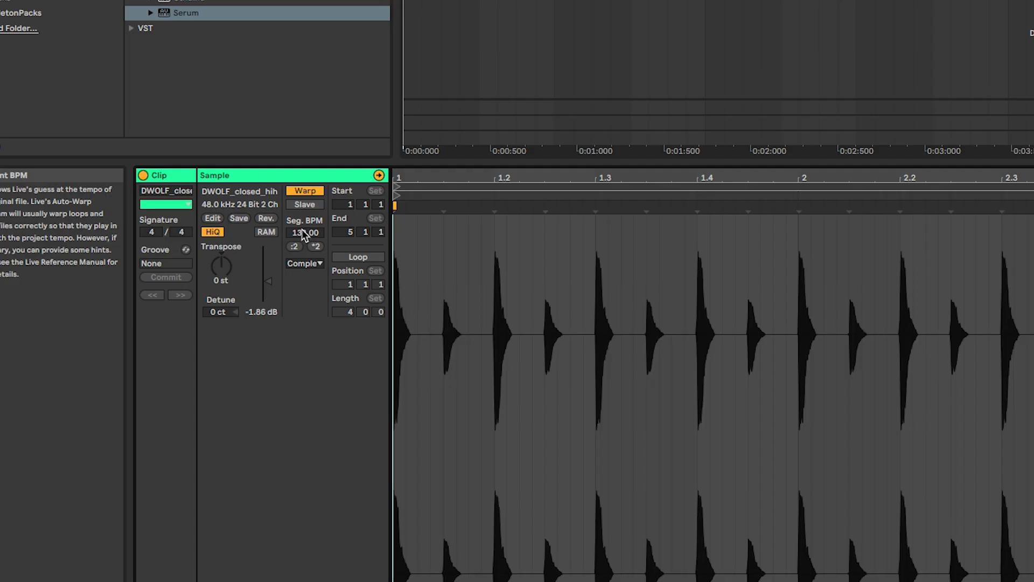
{"action": "key", "text": "space"}
{"action": "mouse_move", "coordinate": [224, 272]}
{"action": "left_mouse_down"}
{"action": "mouse_move", "coordinate": [224, 302]}
{"action": "mouse_move", "coordinate": [223, 280]}
{"action": "left_mouse_up"}
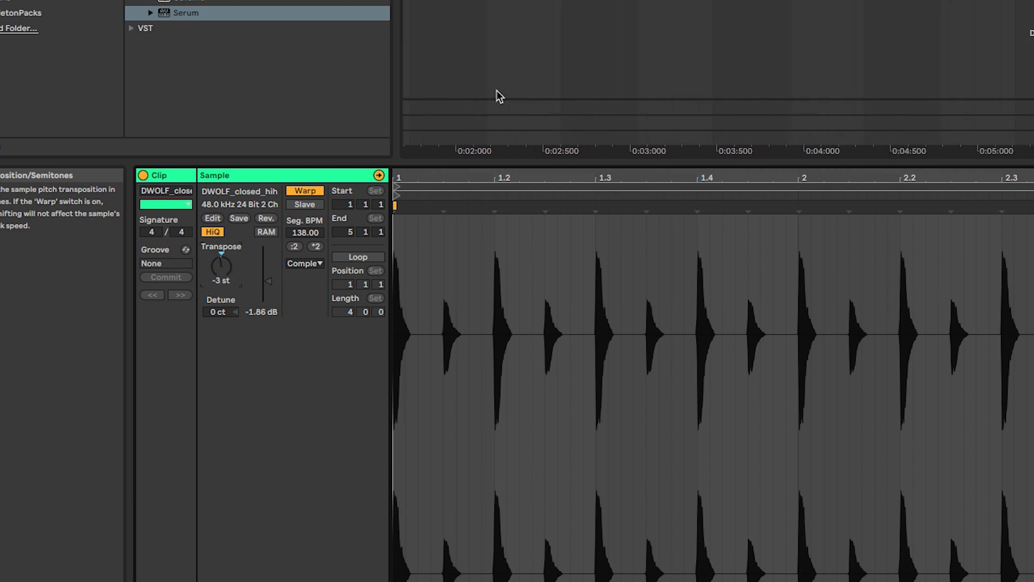
{"action": "left_click", "coordinate": [521, 79]}
{"action": "left_click", "coordinate": [605, 98]}
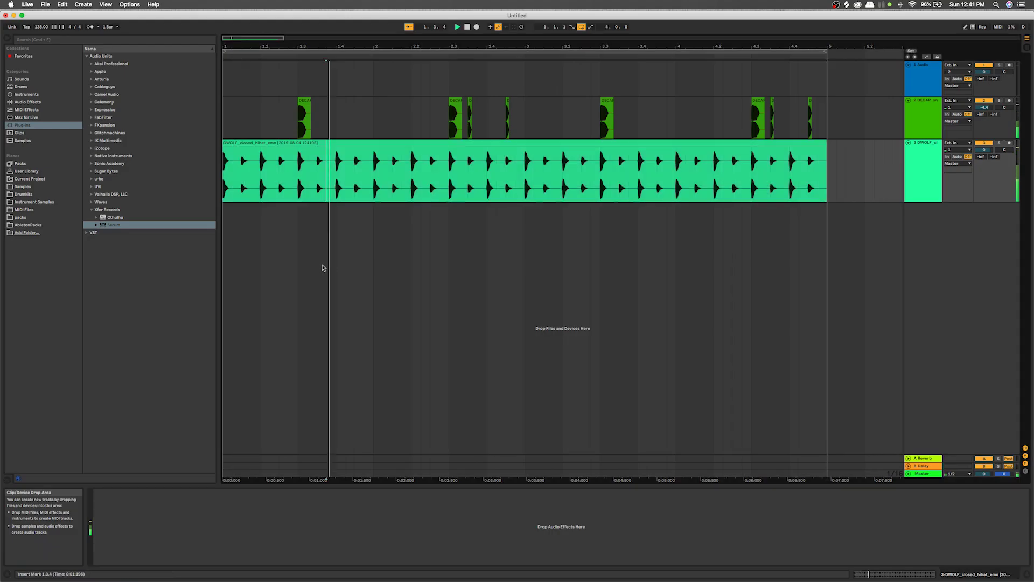
{"action": "left_click", "coordinate": [284, 262]}
{"action": "key", "text": "space"}
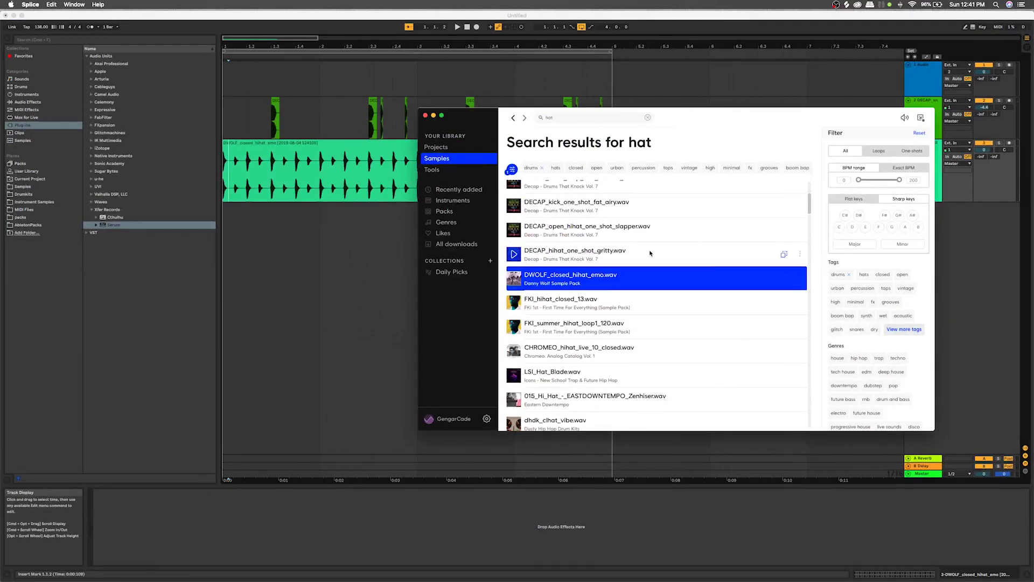
Step: Search Splice for "kick", add FKI_kick_07.wav on a new track at the start of bar 1 and lower that track's volume
{"action": "scroll", "coordinate": [590, 267], "scroll_direction": "down", "scroll_amount": 5}
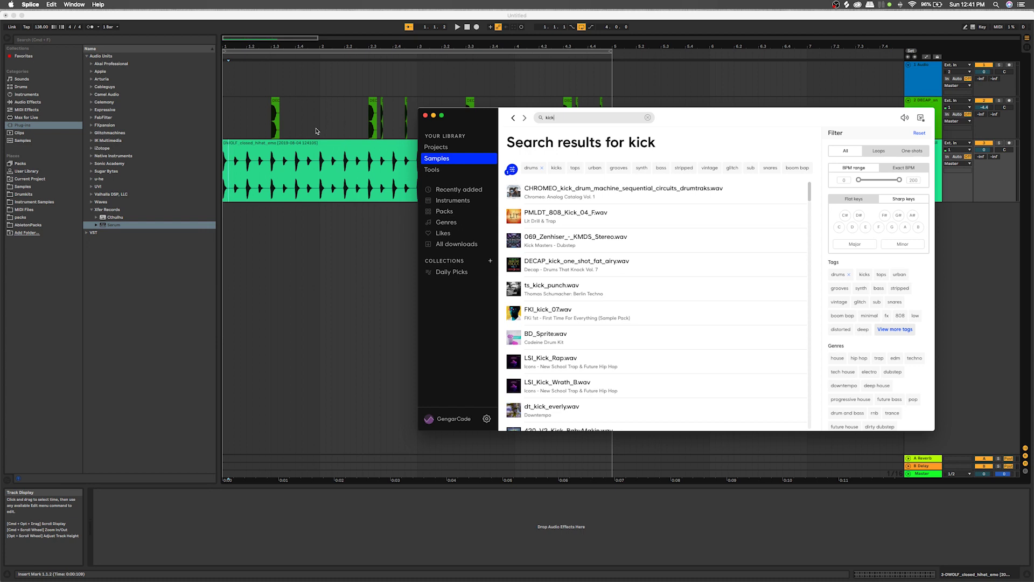
{"action": "left_click_drag", "start_coordinate": [482, 116], "coordinate": [445, 235]}
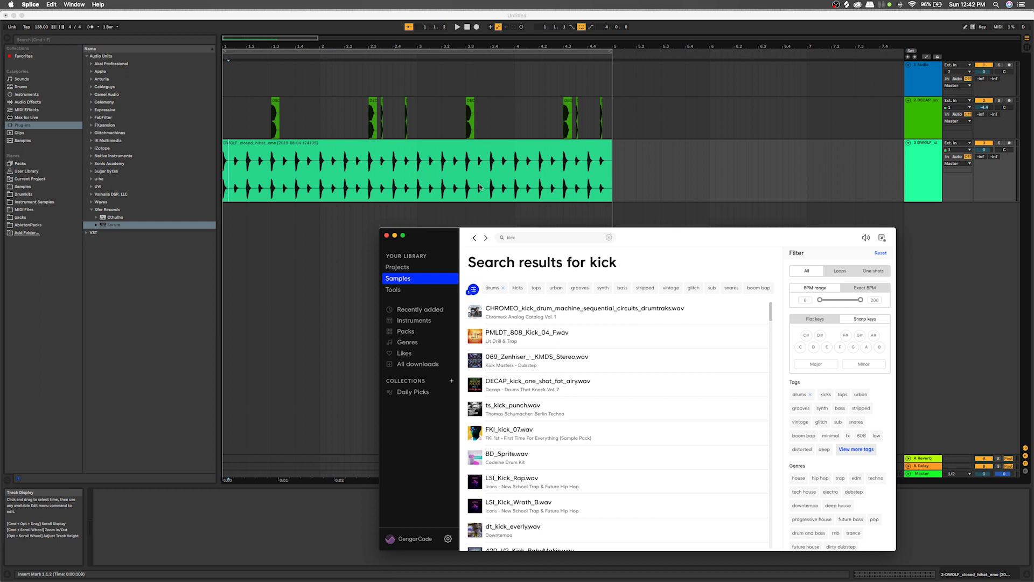
{"action": "left_click_drag", "start_coordinate": [652, 235], "coordinate": [603, 182]}
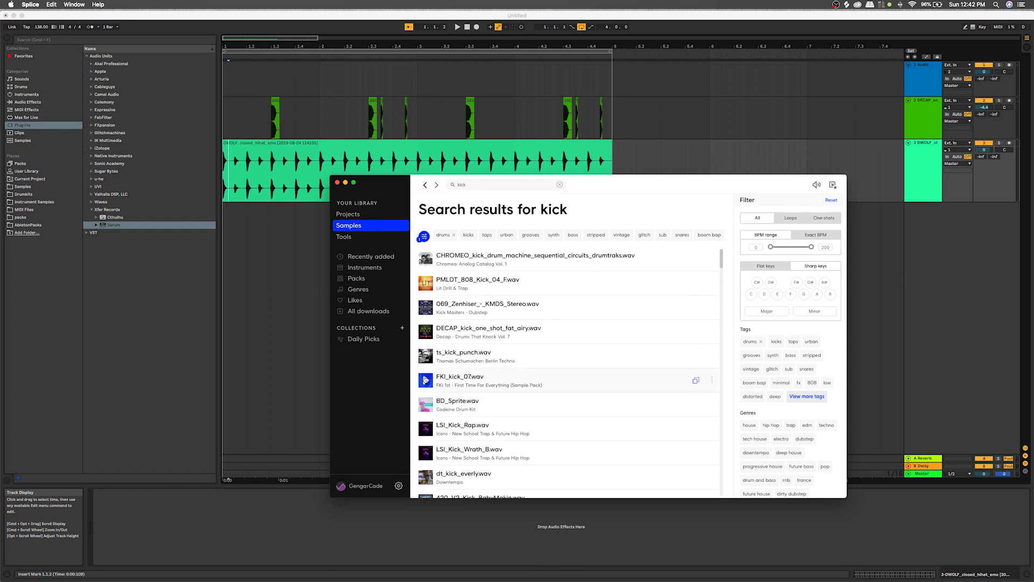
{"action": "left_click_drag", "start_coordinate": [464, 381], "coordinate": [232, 278]}
{"action": "left_click", "coordinate": [232, 279]}
{"action": "left_click_drag", "start_coordinate": [984, 213], "coordinate": [985, 218]}
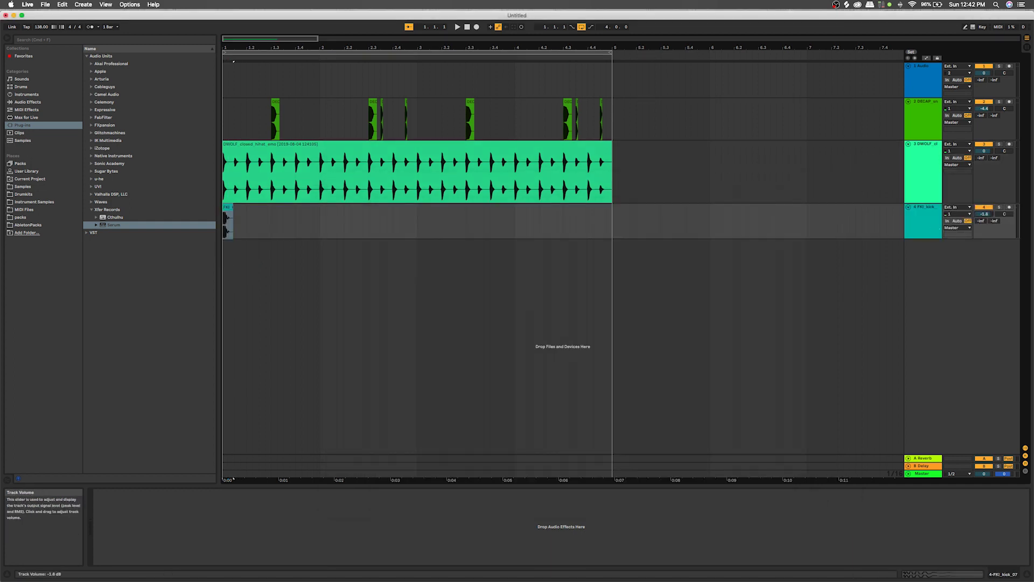
Step: Delete the empty first audio track and play the beat from the start
{"action": "left_click", "coordinate": [320, 81]}
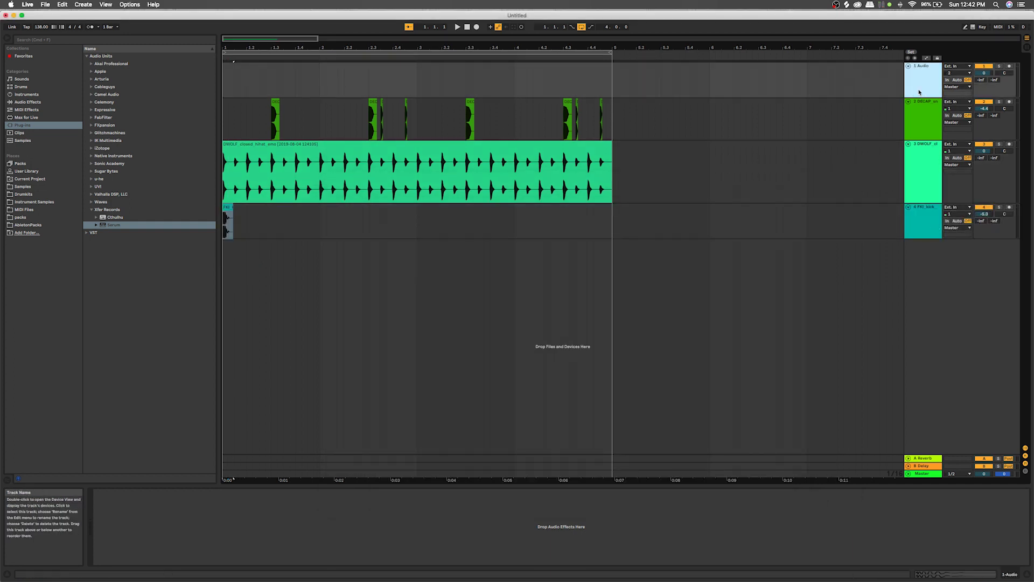
{"action": "key", "text": "Delete"}
{"action": "left_click", "coordinate": [227, 183]}
{"action": "key", "text": "space"}
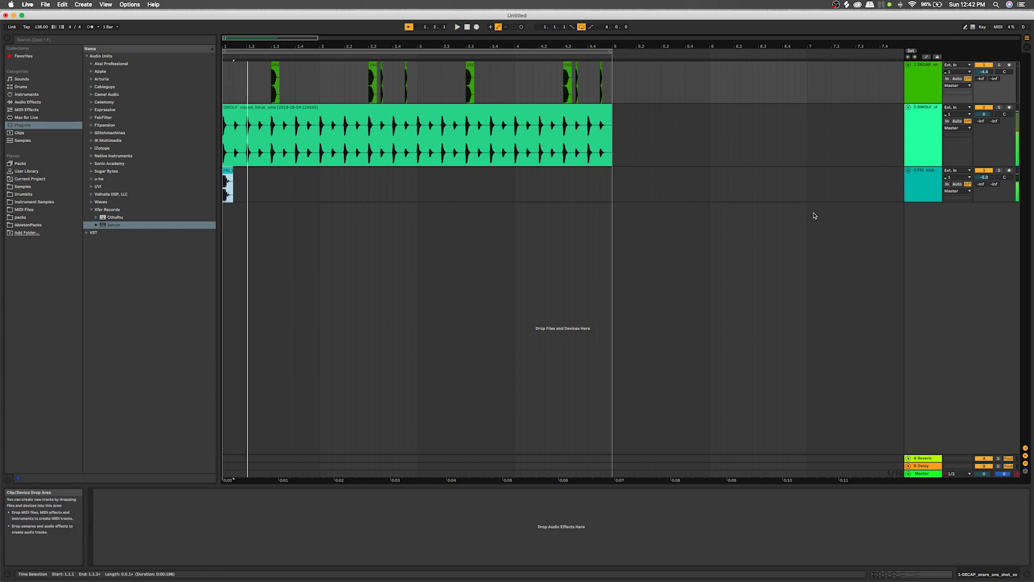
Step: Lower the volume of all three tracks together and reduce the kick track further to -13.2 dB
{"action": "left_click", "coordinate": [956, 197]}
{"action": "left_click", "coordinate": [948, 96], "text": "shift"}
{"action": "key", "text": "alt+plus"}
{"action": "left_click_drag", "start_coordinate": [985, 72], "coordinate": [987, 77]}
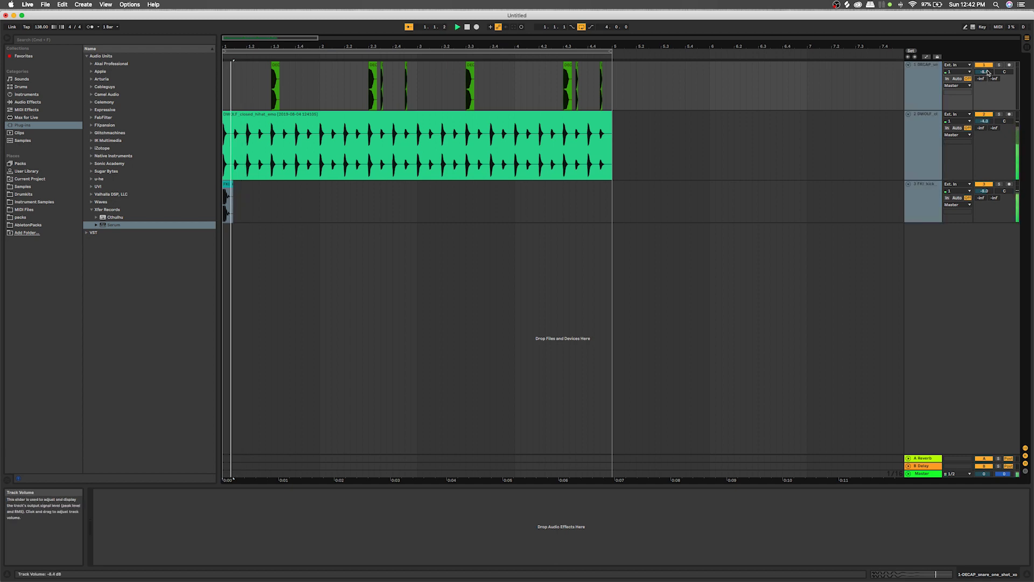
{"action": "left_click", "coordinate": [923, 200]}
{"action": "left_click_drag", "start_coordinate": [985, 191], "coordinate": [990, 192]}
{"action": "key", "text": "space"}
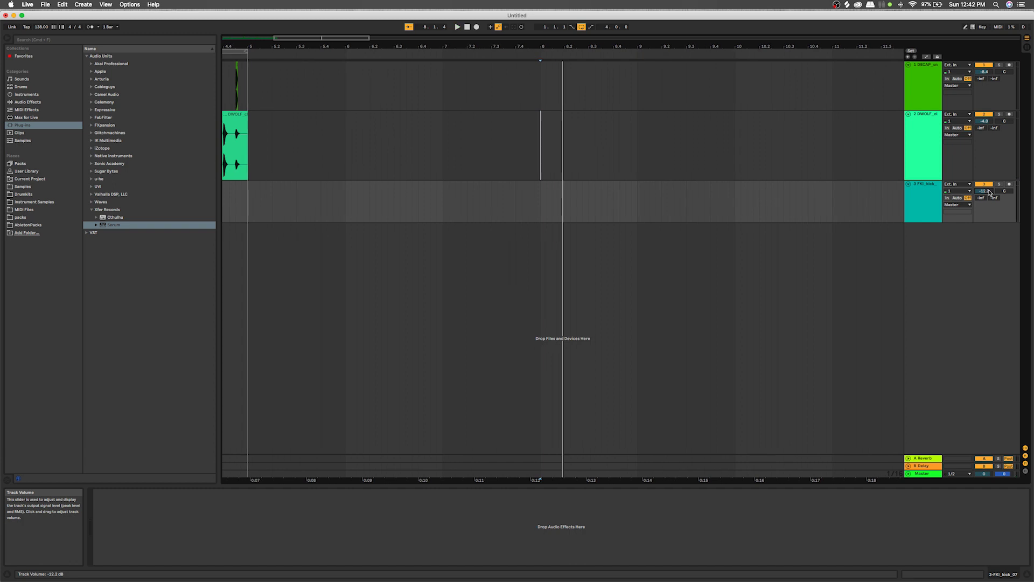
Step: Play the arrangement from the start to check the lowered kick level, then stop playback
{"action": "key", "text": "space"}
{"action": "left_click", "coordinate": [226, 240]}
{"action": "key", "text": "space"}
{"action": "left_click", "coordinate": [228, 229]}
{"action": "key", "text": "space"}
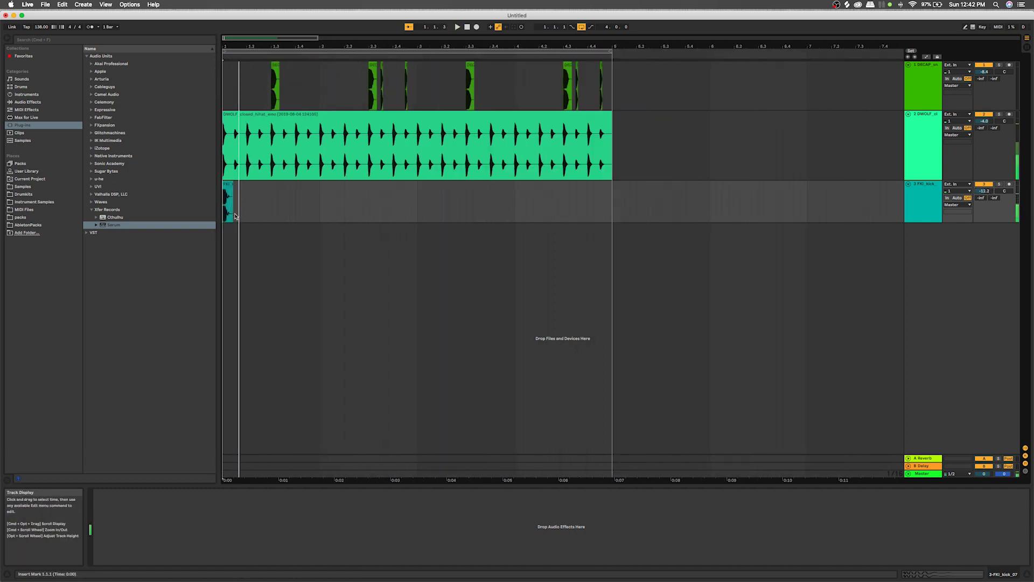
Step: Duplicate the kick clip, place the copy at 1.2 and play the pattern from the start
{"action": "scroll", "coordinate": [236, 216], "scroll_direction": "up", "scroll_amount": 6}
{"action": "left_click", "coordinate": [253, 207]}
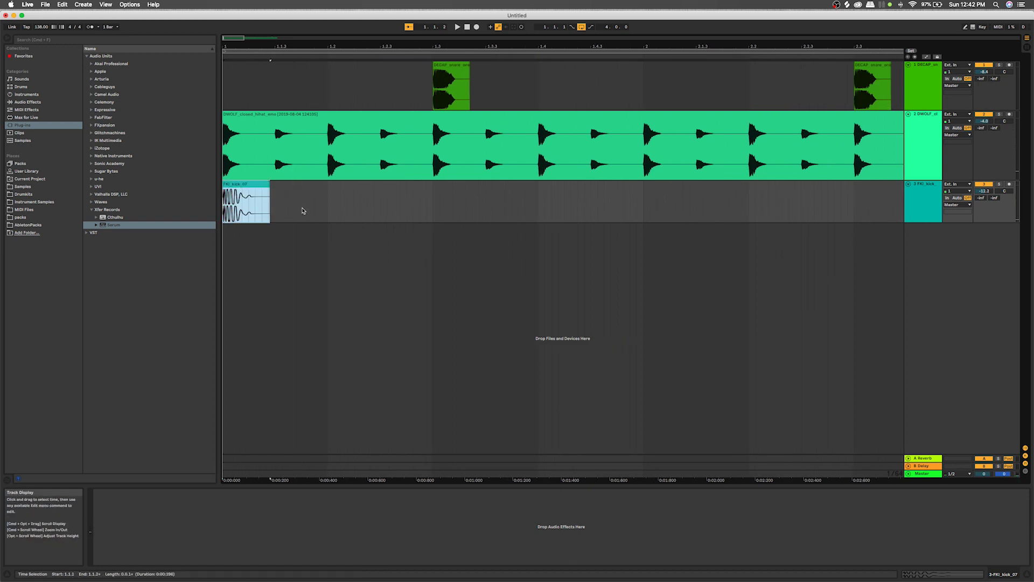
{"action": "key", "text": "super+d"}
{"action": "left_click_drag", "start_coordinate": [304, 195], "coordinate": [347, 193]}
{"action": "left_click", "coordinate": [225, 252]}
{"action": "scroll", "coordinate": [247, 266], "scroll_direction": "down", "scroll_amount": 3}
{"action": "scroll", "coordinate": [247, 266], "scroll_direction": "down", "scroll_amount": 1}
{"action": "key", "text": "space"}
Step: Add two more copies of the kick at 1.3.3 and 1.4, and play bar 1 from the start
{"action": "left_click_drag", "start_coordinate": [267, 193], "coordinate": [325, 194]}
{"action": "left_click", "coordinate": [242, 231]}
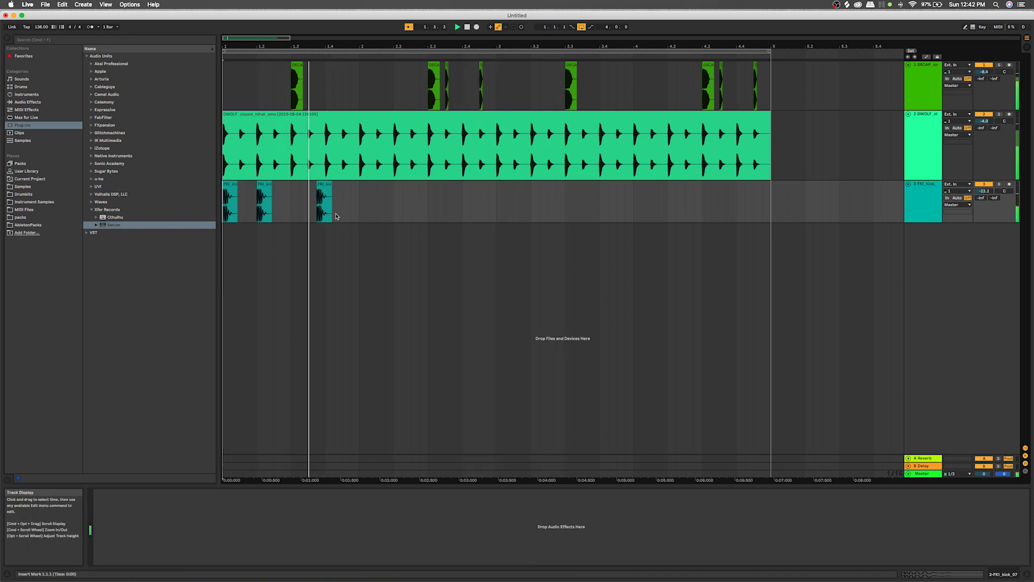
{"action": "left_click", "coordinate": [326, 186]}
{"action": "key", "text": "space"}
{"action": "left_click_drag", "start_coordinate": [326, 186], "coordinate": [316, 186]}
{"action": "key", "text": "super+d"}
{"action": "left_click", "coordinate": [291, 234]}
{"action": "key", "text": "space"}
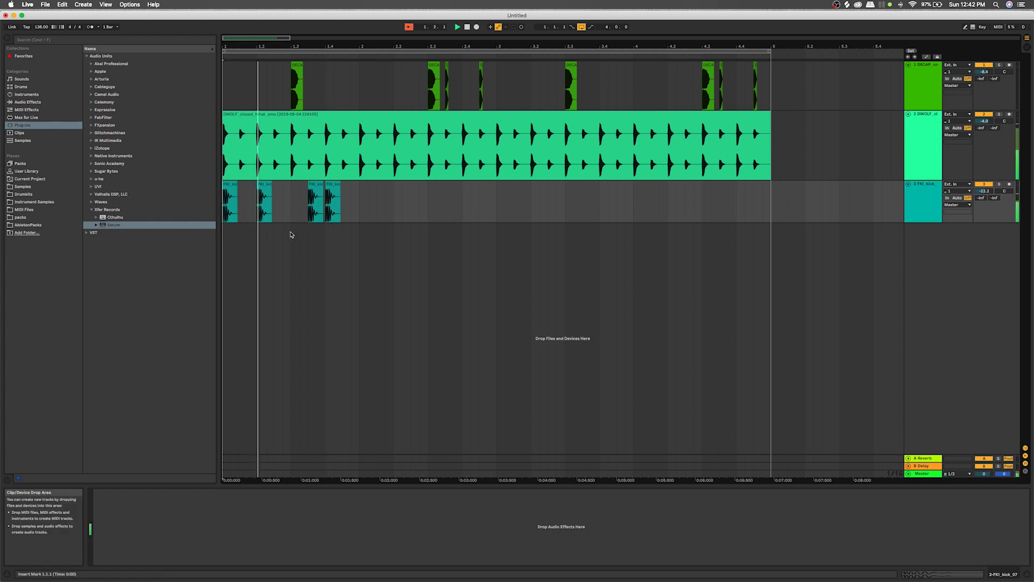
Step: Stop playback and shorten the end of the kick clip at 1.3.3
{"action": "left_click", "coordinate": [311, 202]}
{"action": "key", "text": "space"}
{"action": "key", "text": "plus"}
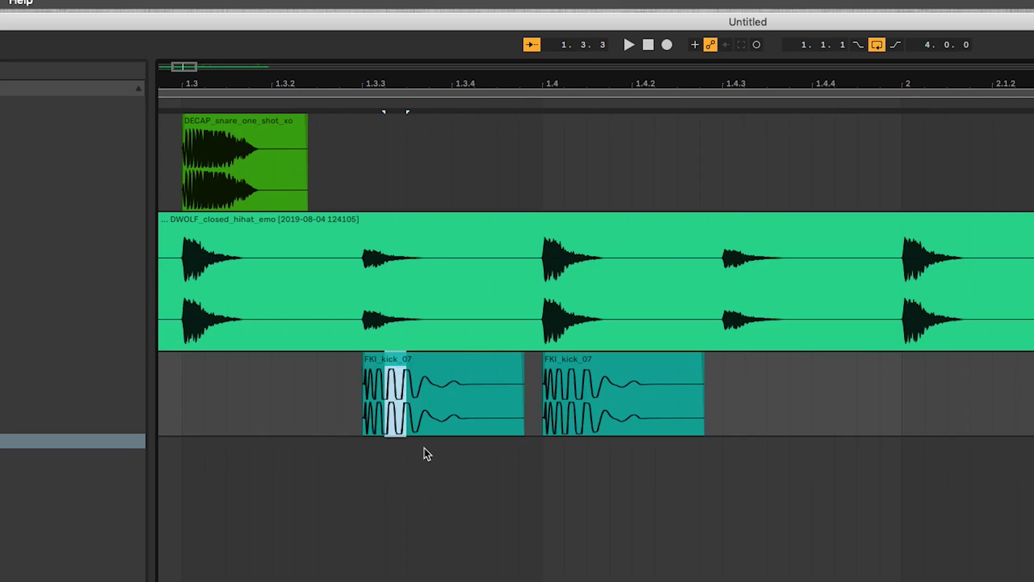
{"action": "left_click", "coordinate": [429, 398]}
{"action": "left_click_drag", "start_coordinate": [527, 378], "coordinate": [501, 379]}
{"action": "key", "text": "plus"}
{"action": "key", "text": "plus"}
{"action": "key", "text": "plus"}
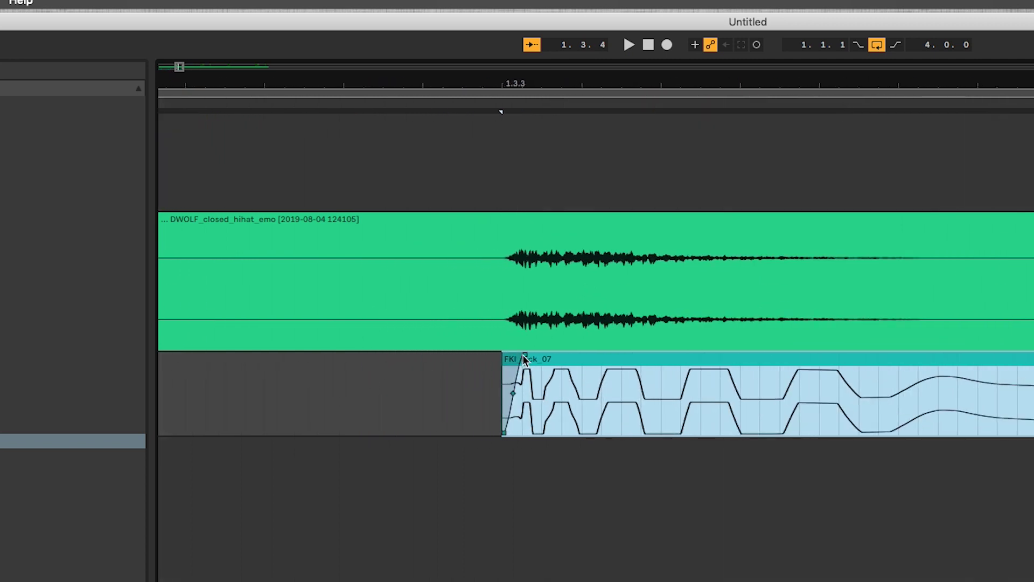
{"action": "key", "text": "minus"}
{"action": "key", "text": "minus"}
{"action": "key", "text": "minus"}
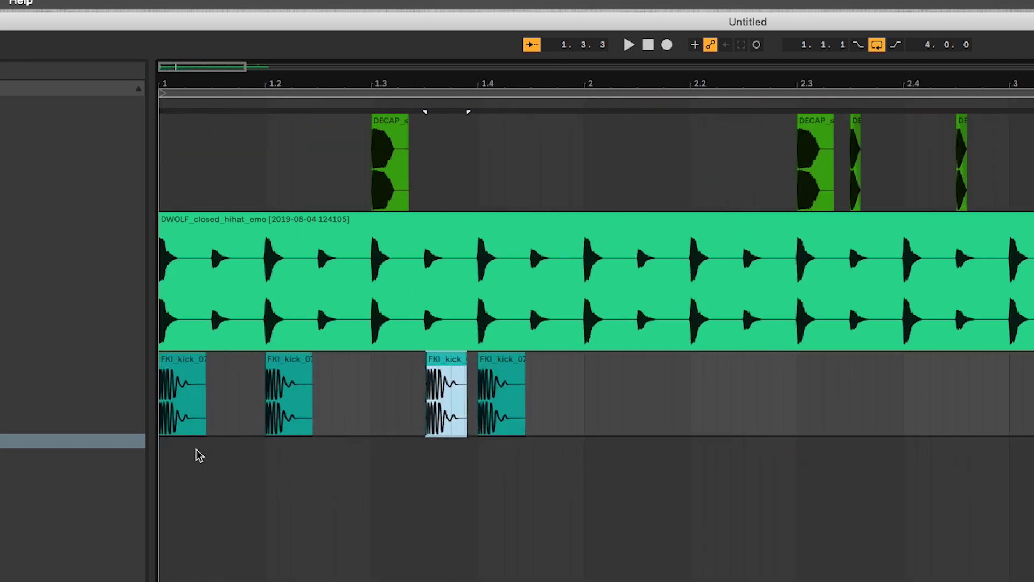
Step: Play the four-kick pattern from the start, stop playback and set the insert marker at the start of bar 2
{"action": "left_click", "coordinate": [160, 472]}
{"action": "key", "text": "space"}
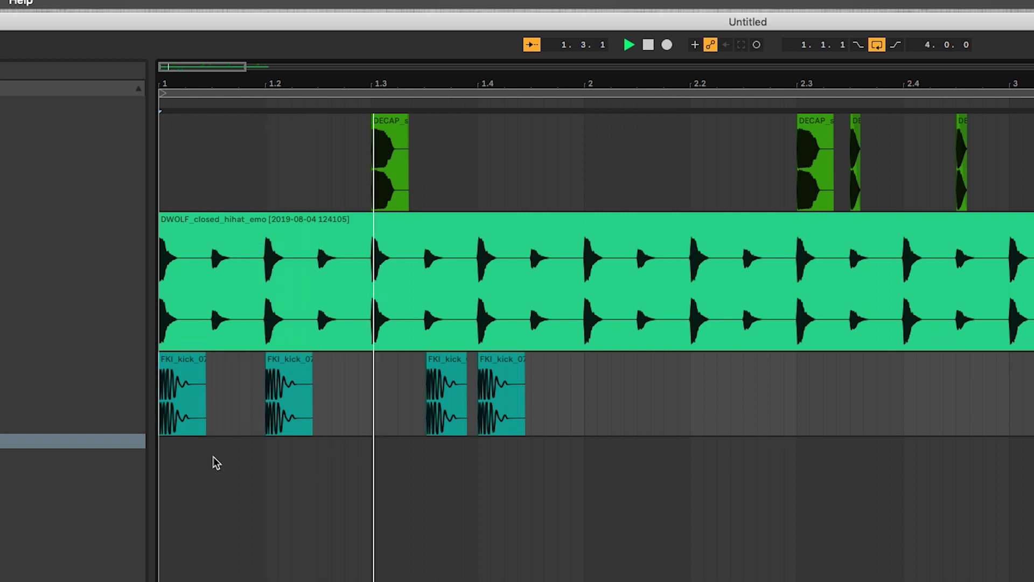
{"action": "key", "text": "minus"}
{"action": "left_click", "coordinate": [333, 492]}
{"action": "key", "text": "space"}
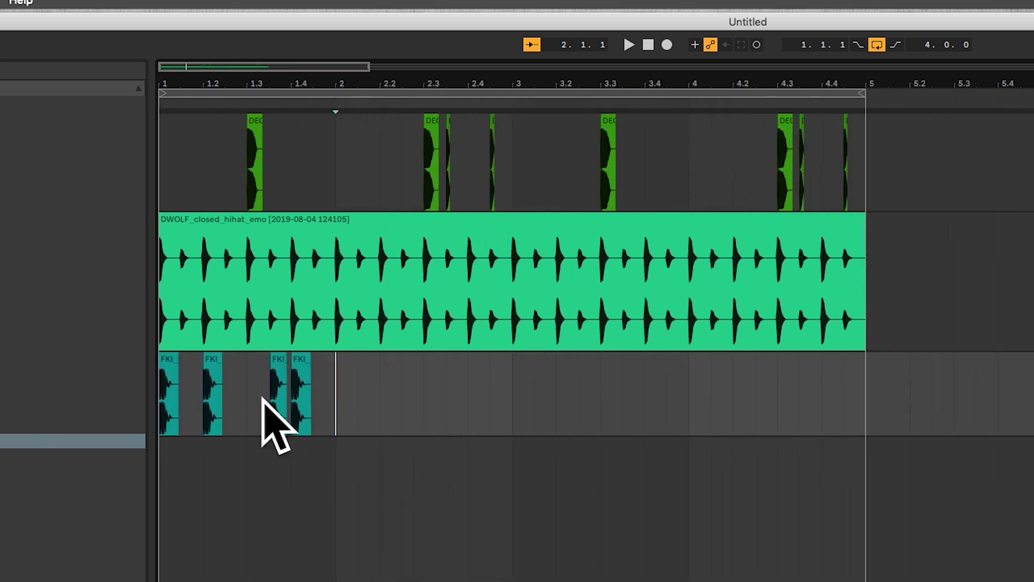
Step: Show the track delay controls and set the closed hi-hat track's delay to 8 ms after trying 35 and 72 ms
{"action": "left_click", "coordinate": [365, 220]}
{"action": "left_click", "coordinate": [727, 159]}
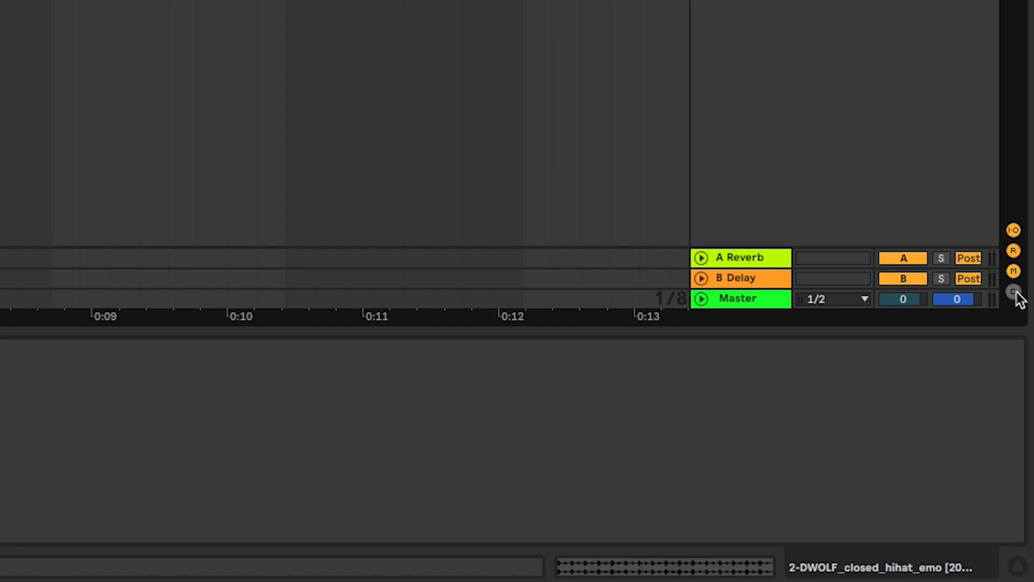
{"action": "left_click", "coordinate": [1014, 292]}
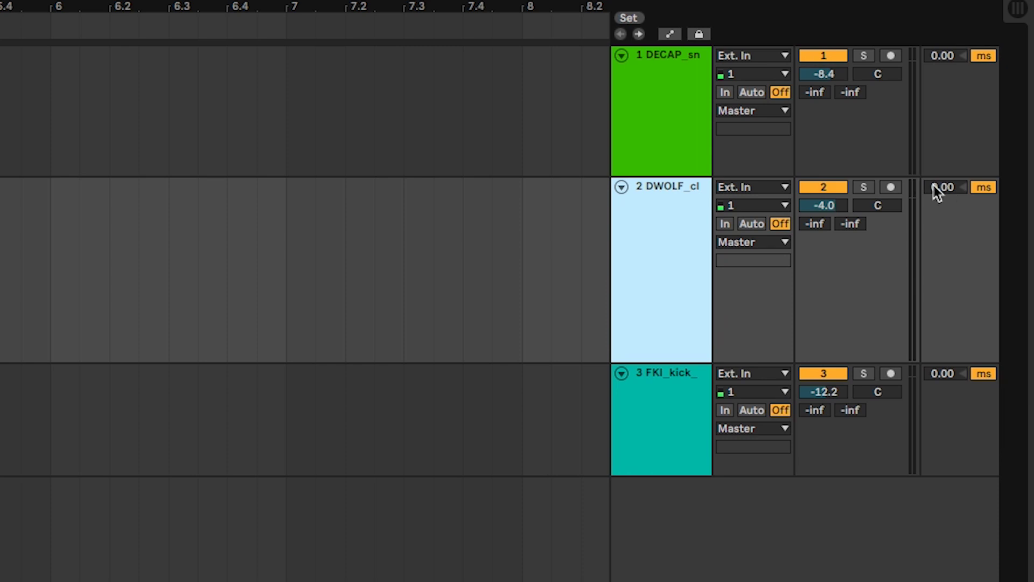
{"action": "left_click_drag", "start_coordinate": [948, 191], "coordinate": [948, 155]}
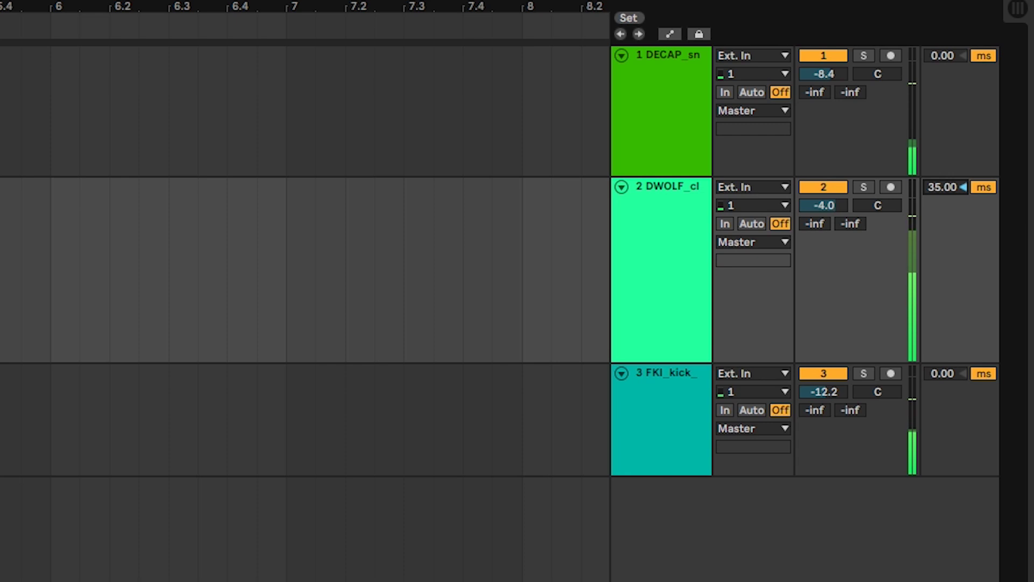
{"action": "left_click_drag", "start_coordinate": [944, 195], "coordinate": [937, 197]}
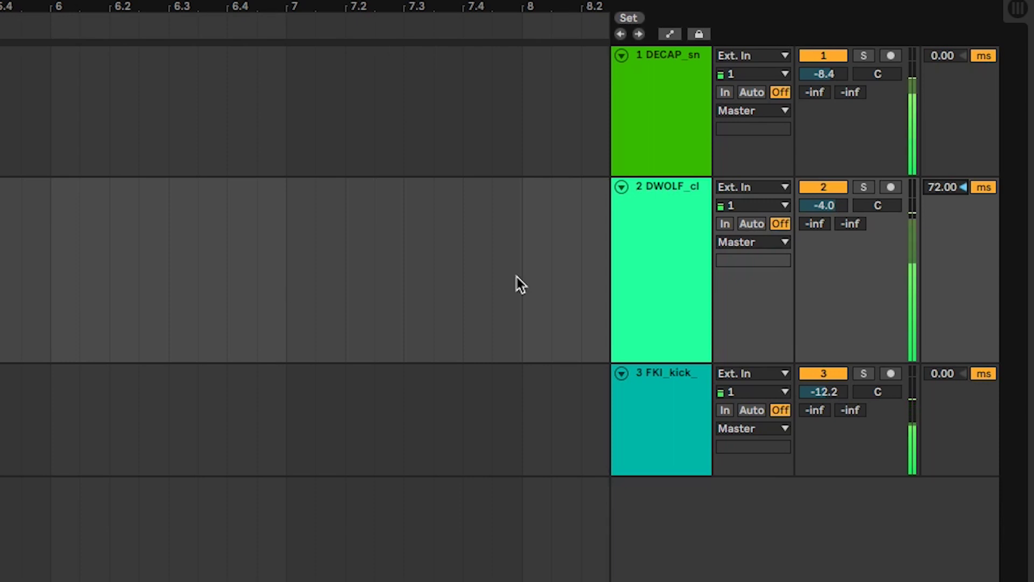
{"action": "left_click_drag", "start_coordinate": [943, 188], "coordinate": [942, 210]}
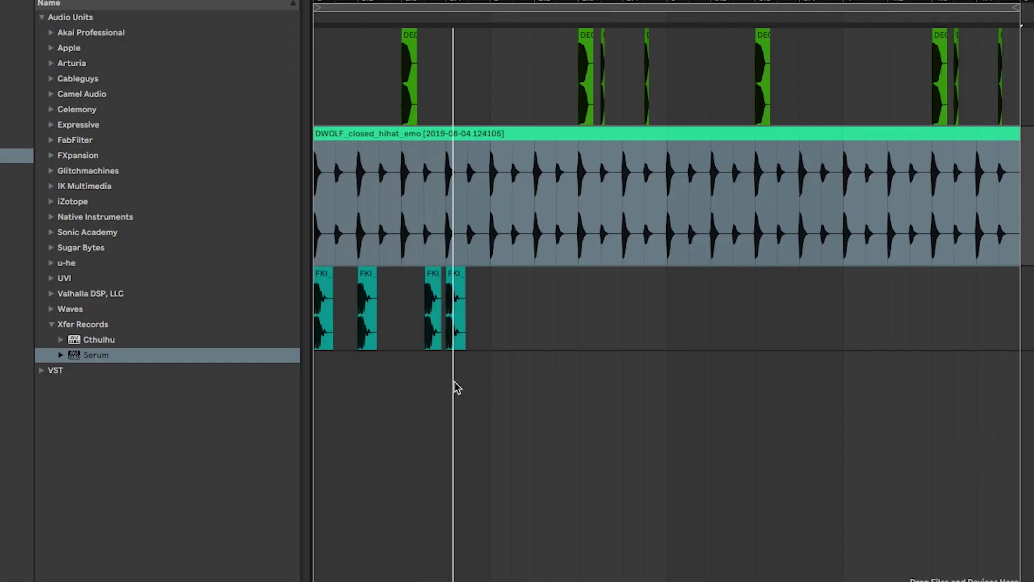
Step: Try shifting the closed hi-hat clip slightly behind the kick by hand, and move it back to the start of bar 1
{"action": "scroll", "coordinate": [350, 325], "scroll_direction": "up", "scroll_amount": 12}
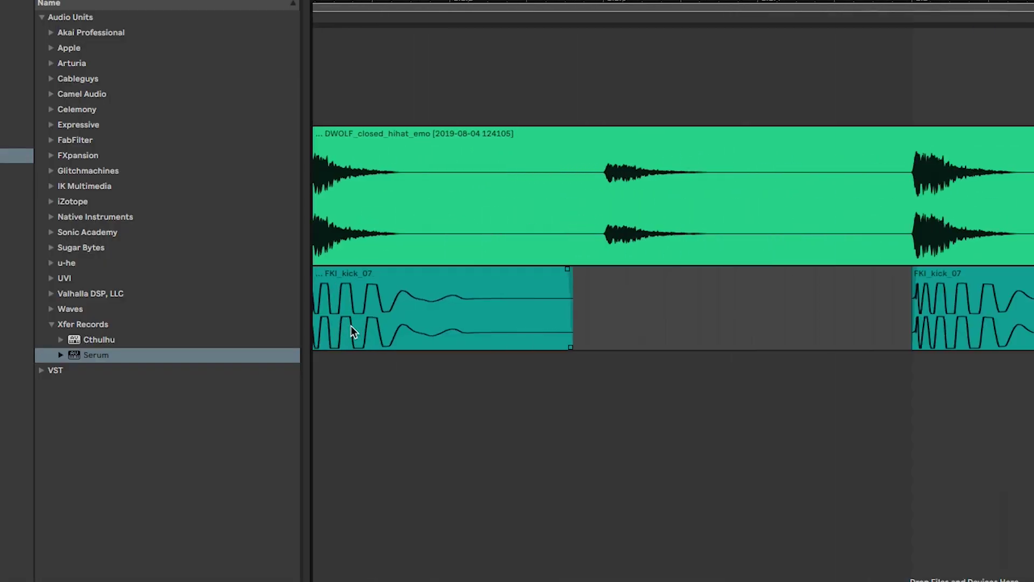
{"action": "scroll", "coordinate": [568, 419], "scroll_direction": "left", "scroll_amount": 2}
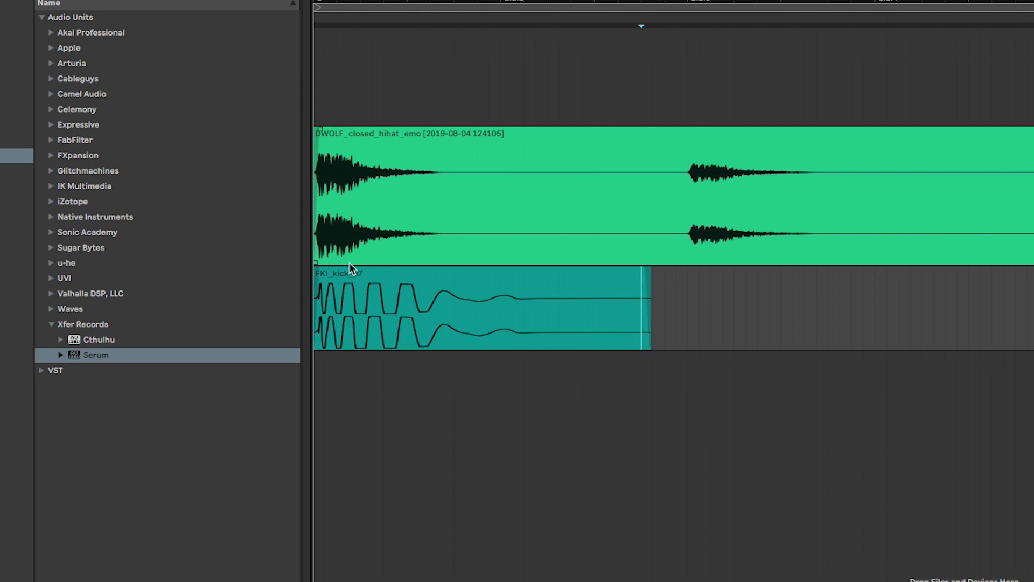
{"action": "scroll", "coordinate": [350, 263], "scroll_direction": "up", "scroll_amount": 10}
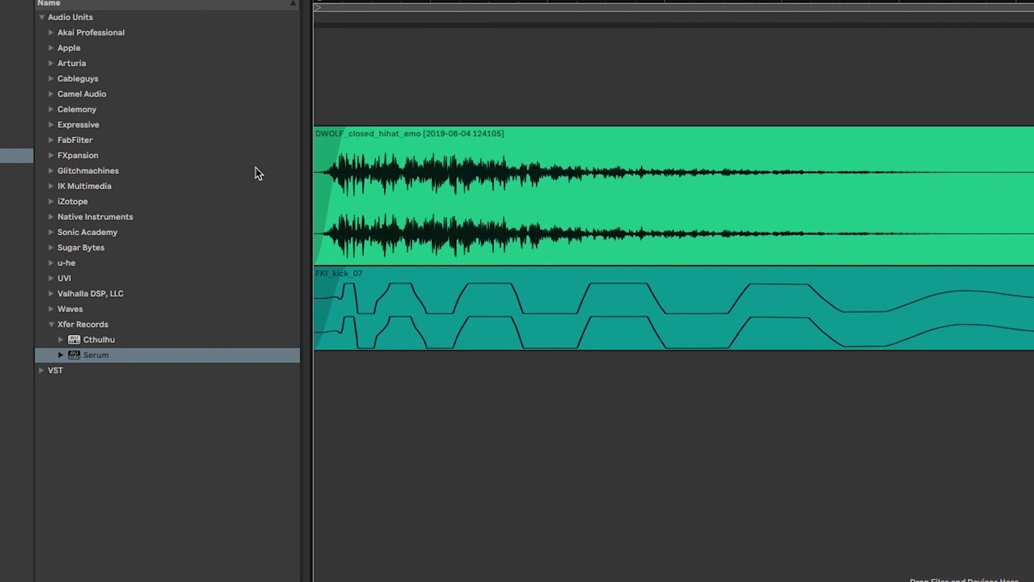
{"action": "scroll", "coordinate": [337, 155], "scroll_direction": "up", "scroll_amount": 5}
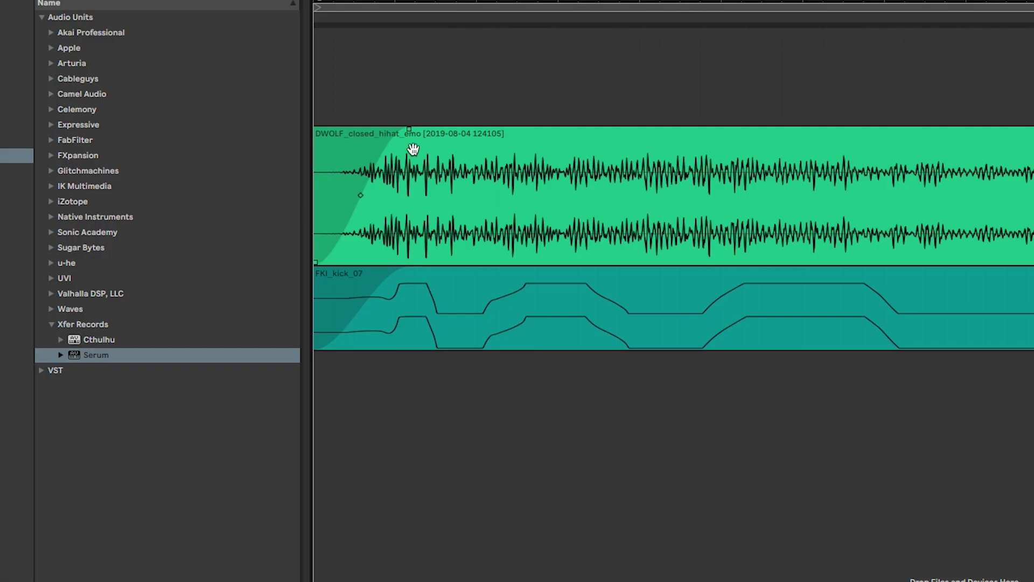
{"action": "left_click_drag", "start_coordinate": [413, 149], "coordinate": [553, 148]}
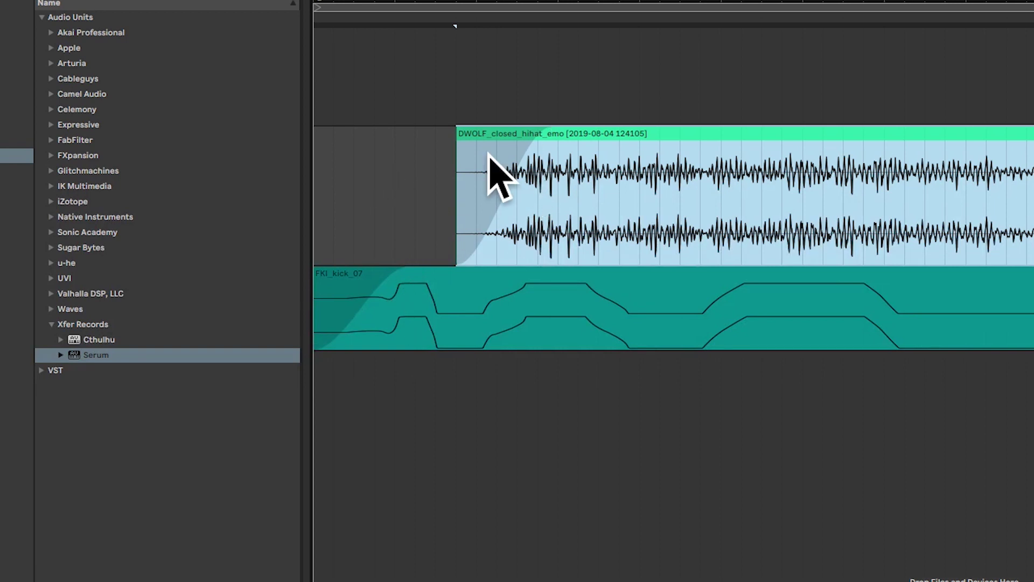
{"action": "left_click_drag", "start_coordinate": [619, 139], "coordinate": [477, 141]}
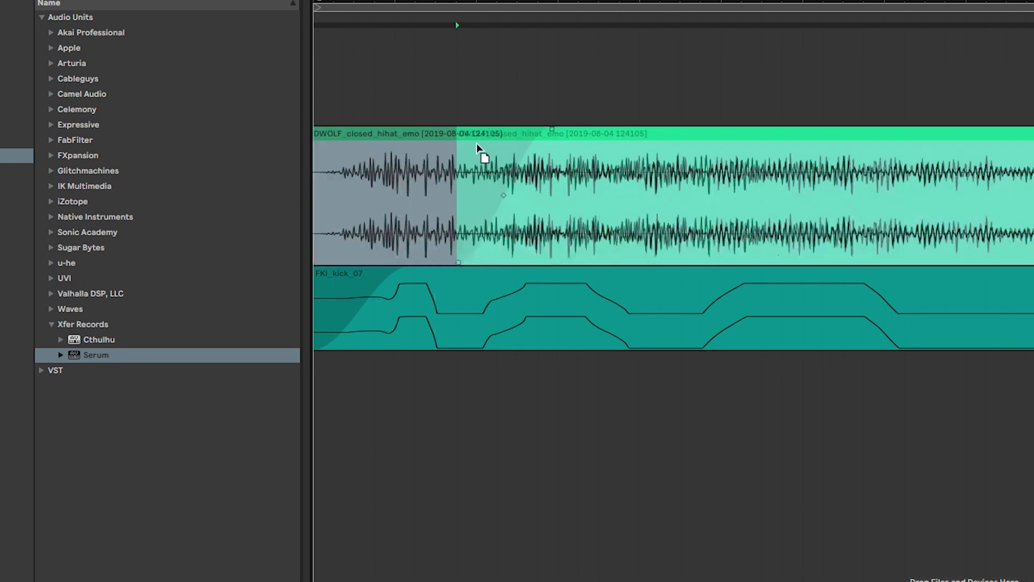
{"action": "key", "text": "minus"}
{"action": "key", "text": "minus"}
{"action": "key", "text": "minus"}
{"action": "key", "text": "minus"}
{"action": "key", "text": "minus"}
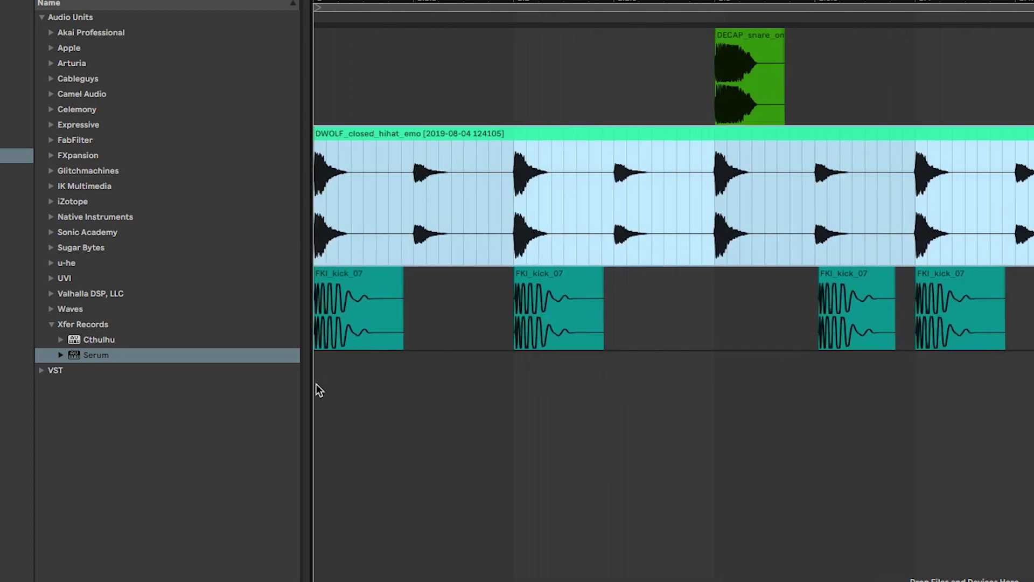
Step: Play the pattern from the start and copy the kick at 1.4 to 2.2
{"action": "left_click", "coordinate": [321, 385]}
{"action": "key", "text": "minus"}
{"action": "key", "text": "space"}
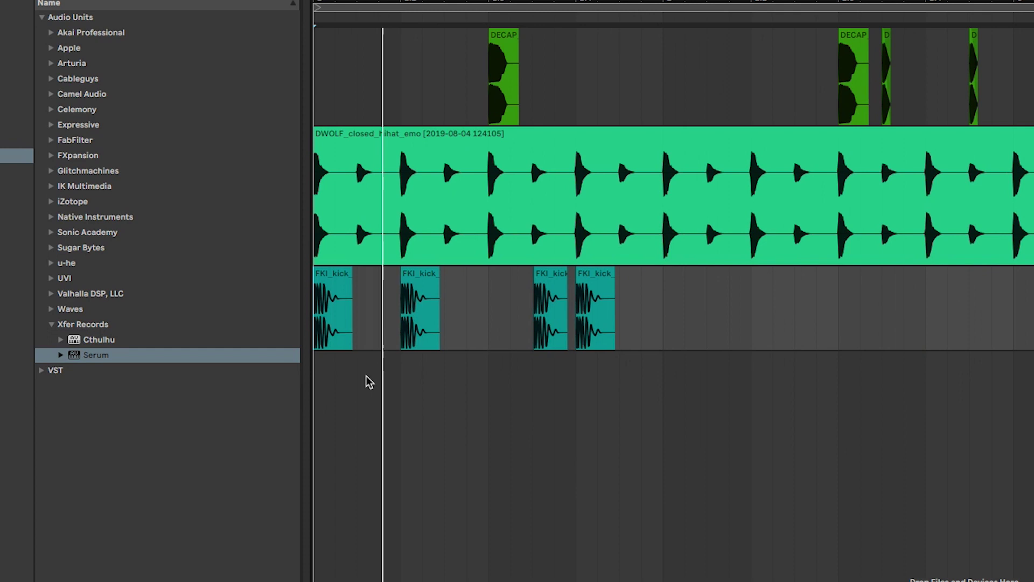
{"action": "left_click_drag", "start_coordinate": [595, 281], "coordinate": [771, 295]}
{"action": "left_click", "coordinate": [817, 328]}
{"action": "left_click", "coordinate": [838, 334]}
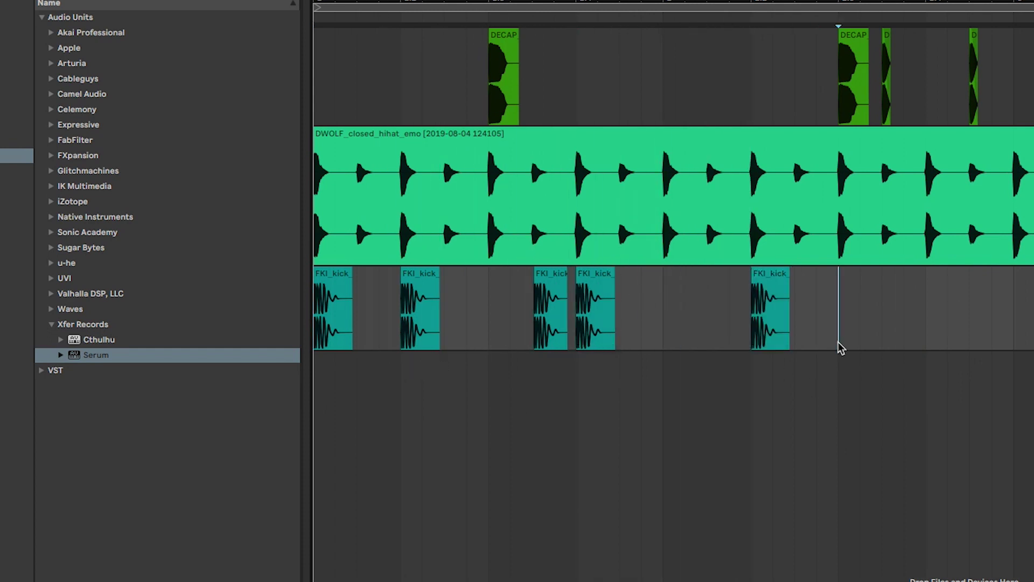
Step: Duplicate the two-bar kick pattern into bars 3 and 4, and play from the start
{"action": "key", "text": "minus"}
{"action": "left_click", "coordinate": [750, 326]}
{"action": "left_click_drag", "start_coordinate": [765, 326], "coordinate": [290, 349]}
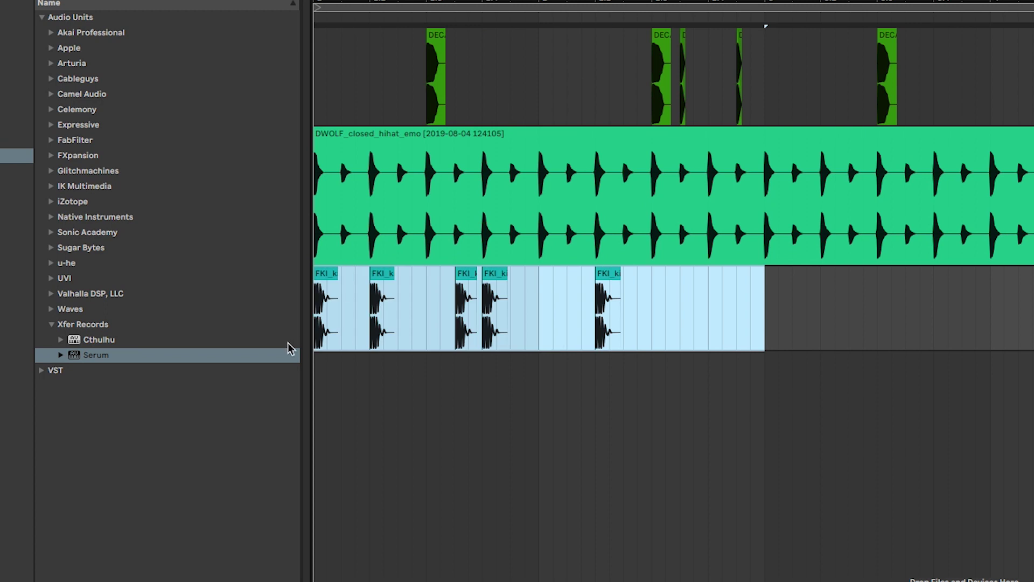
{"action": "key", "text": "super+d"}
{"action": "left_click", "coordinate": [322, 391]}
{"action": "key", "text": "space"}
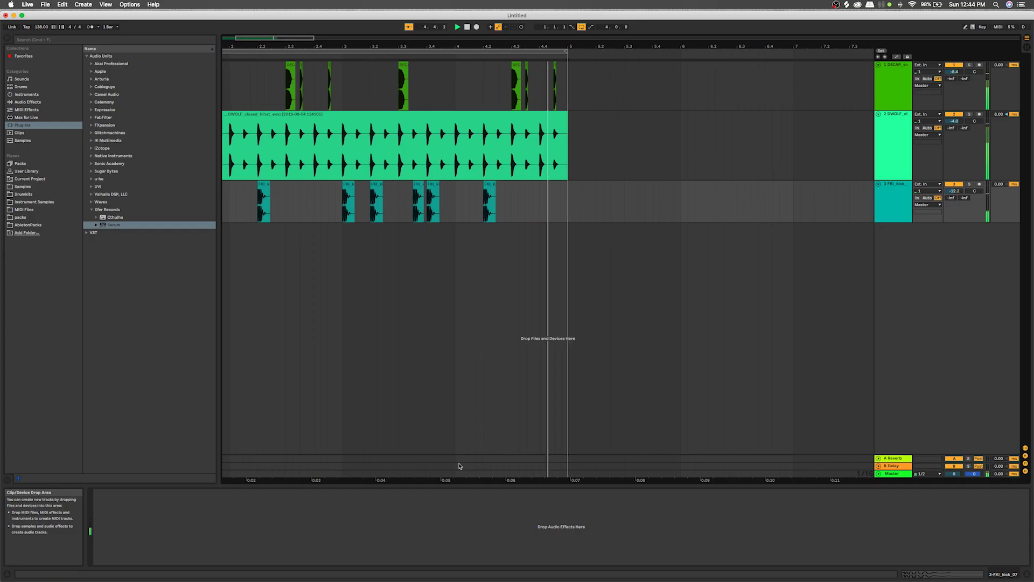
Step: Switch to Splice, search the samples for "hat" and add DECAP_open_hihat_one_shot_gritty.wav to a new track at 1.2 in Ableton Live
{"action": "key", "text": "ctrl+Up"}
{"action": "left_click", "coordinate": [856, 469]}
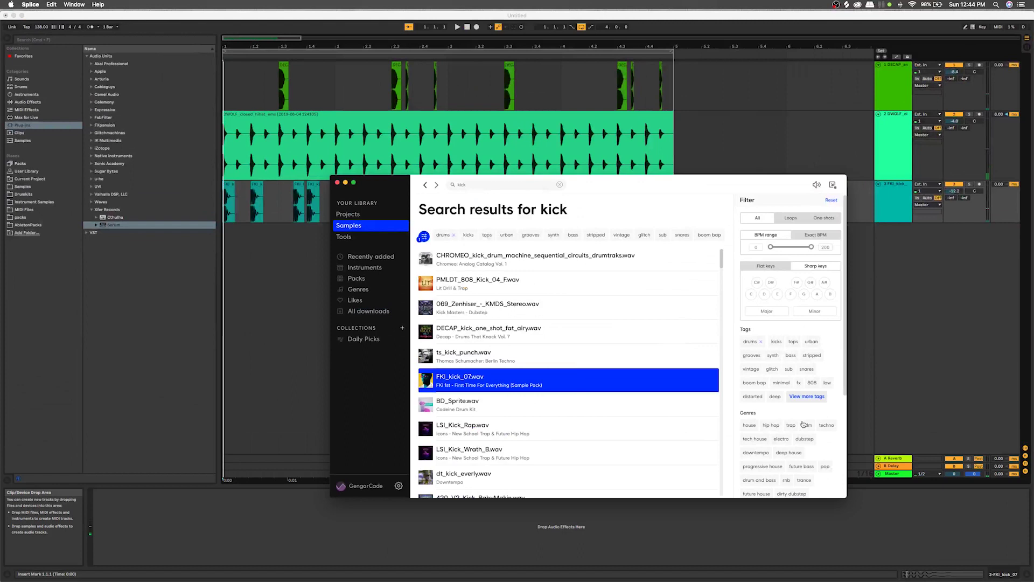
{"action": "left_click", "coordinate": [496, 186]}
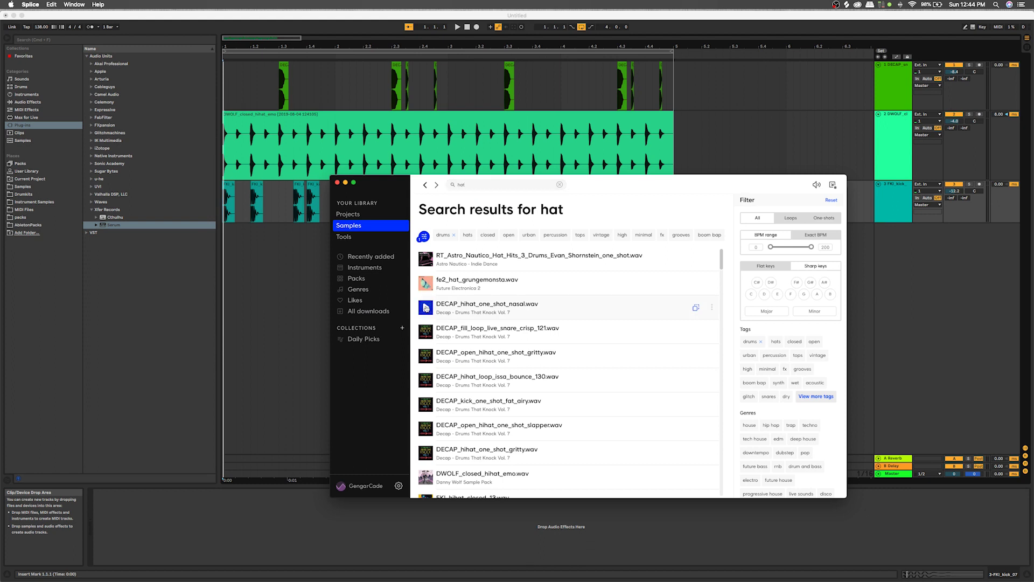
{"action": "scroll", "coordinate": [426, 334], "scroll_direction": "down", "scroll_amount": 1}
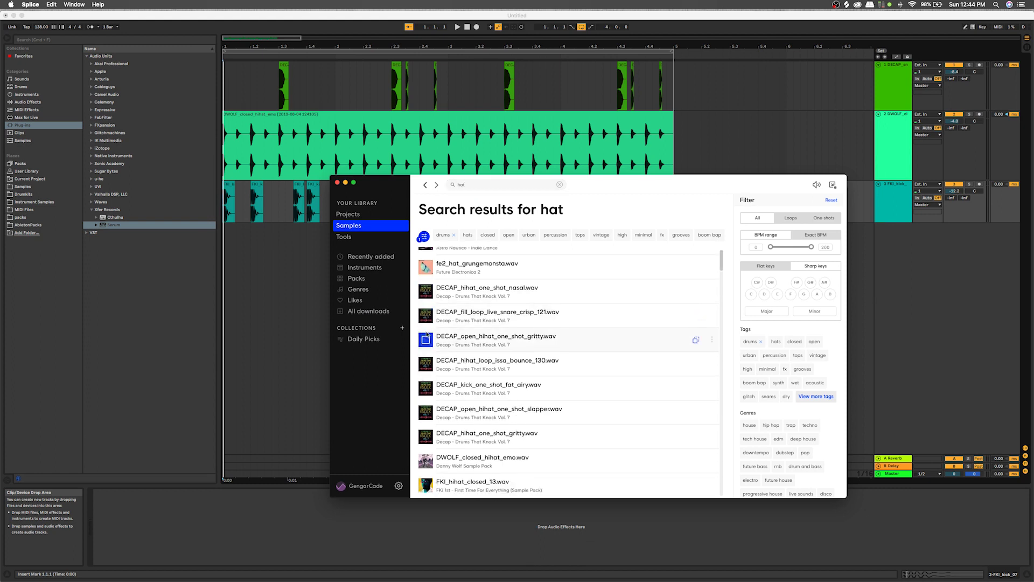
{"action": "left_click_drag", "start_coordinate": [458, 340], "coordinate": [243, 270]}
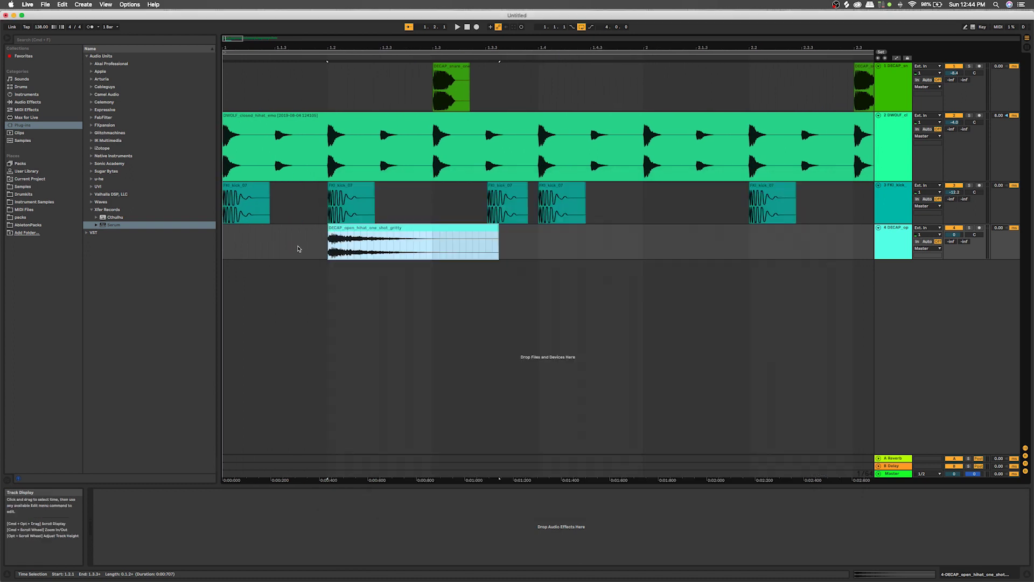
Step: Move the open hi-hat clip to 1.2.3, play the pattern from the start and stop playback
{"action": "left_click_drag", "start_coordinate": [362, 238], "coordinate": [415, 237]}
{"action": "left_click", "coordinate": [230, 247]}
{"action": "key", "text": "space"}
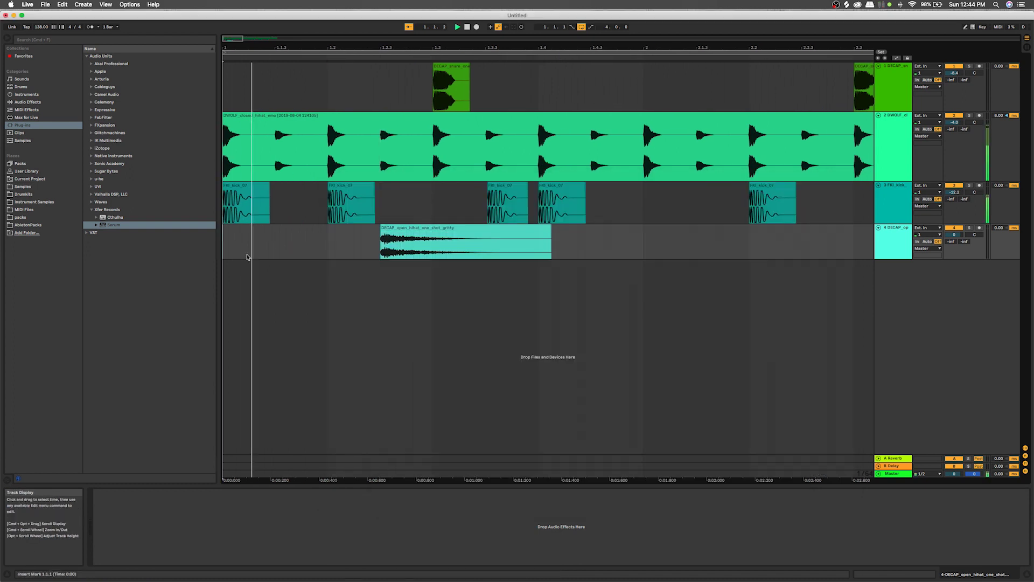
{"action": "key", "text": "space"}
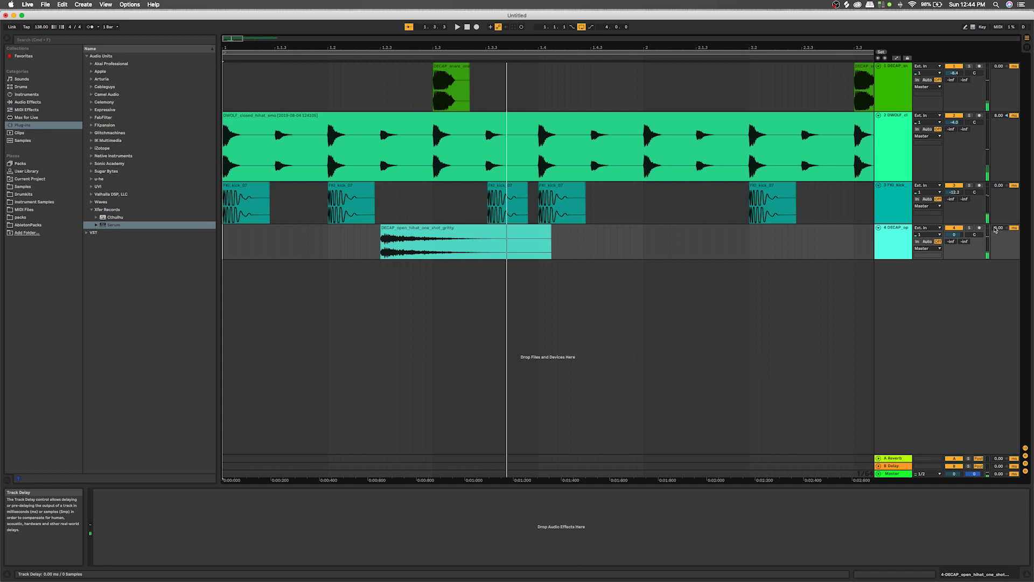
Step: Hide the track delay controls, lower the open hi-hat track's volume to -7.7 dB and play from the start
{"action": "left_click", "coordinate": [1026, 470]}
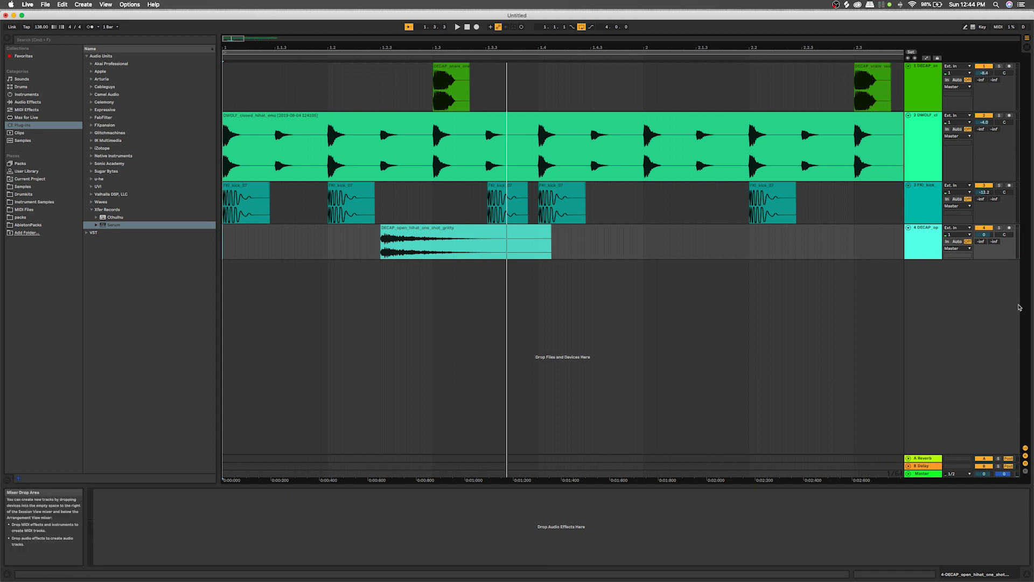
{"action": "left_click_drag", "start_coordinate": [984, 234], "coordinate": [984, 243]}
{"action": "key", "text": "space"}
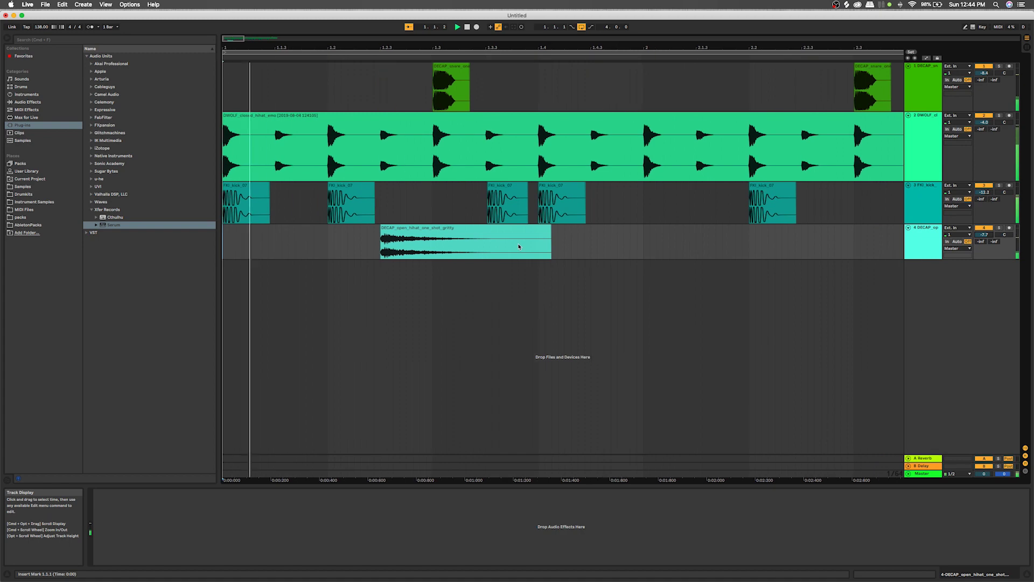
{"action": "left_click", "coordinate": [346, 255]}
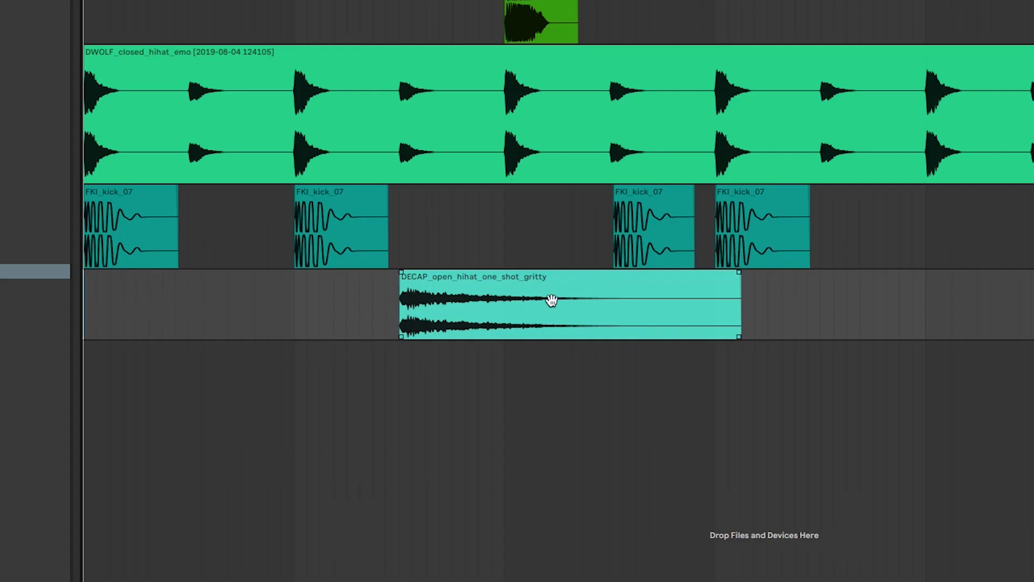
Step: Copy the open hi-hat onto a new track at 1.3, transpose the copy by -5 semitones and listen to it
{"action": "left_click_drag", "start_coordinate": [477, 281], "coordinate": [540, 362]}
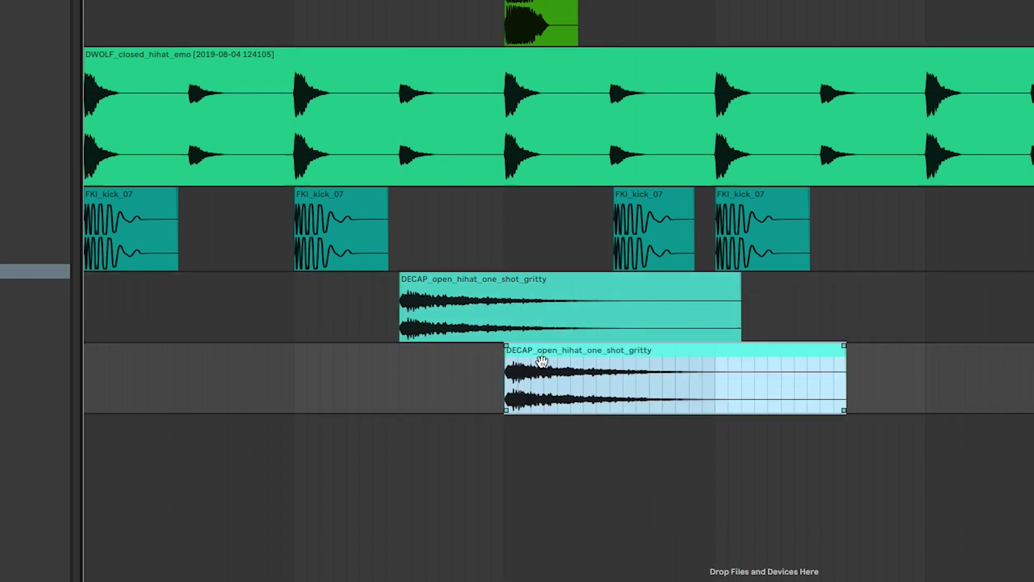
{"action": "double_click", "coordinate": [552, 353]}
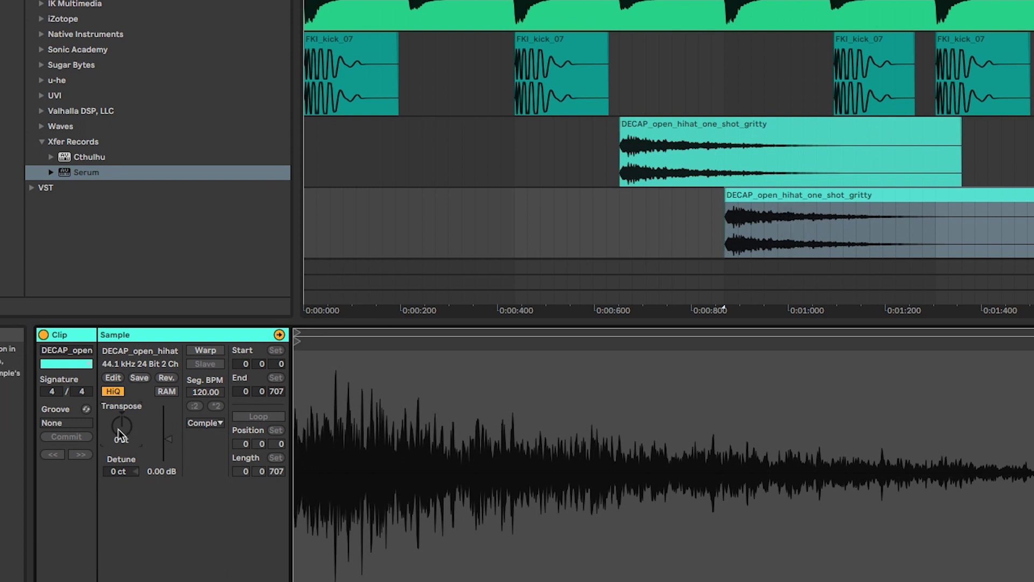
{"action": "left_click_drag", "start_coordinate": [120, 432], "coordinate": [118, 429]}
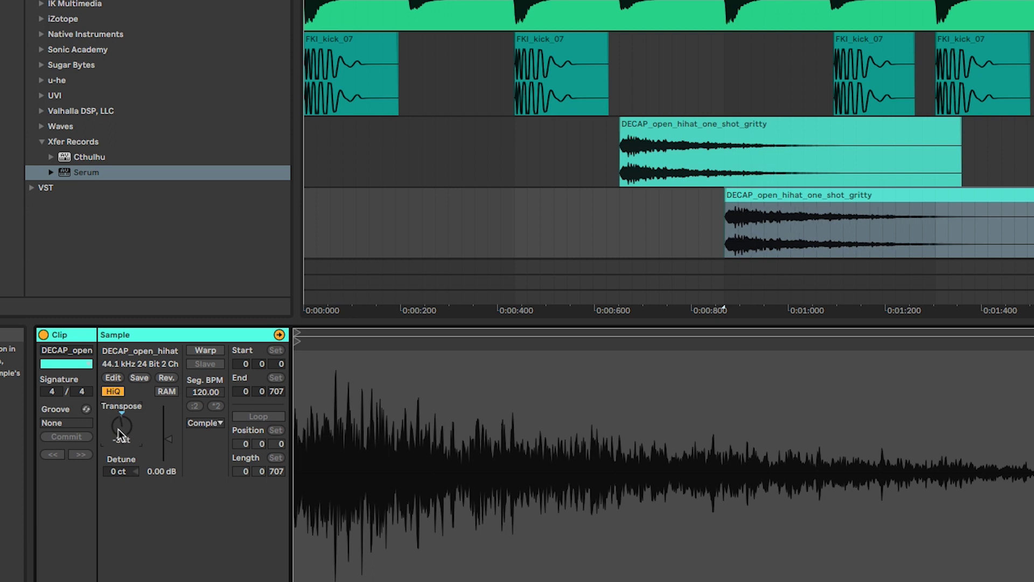
{"action": "left_click", "coordinate": [521, 210]}
{"action": "left_click", "coordinate": [504, 224]}
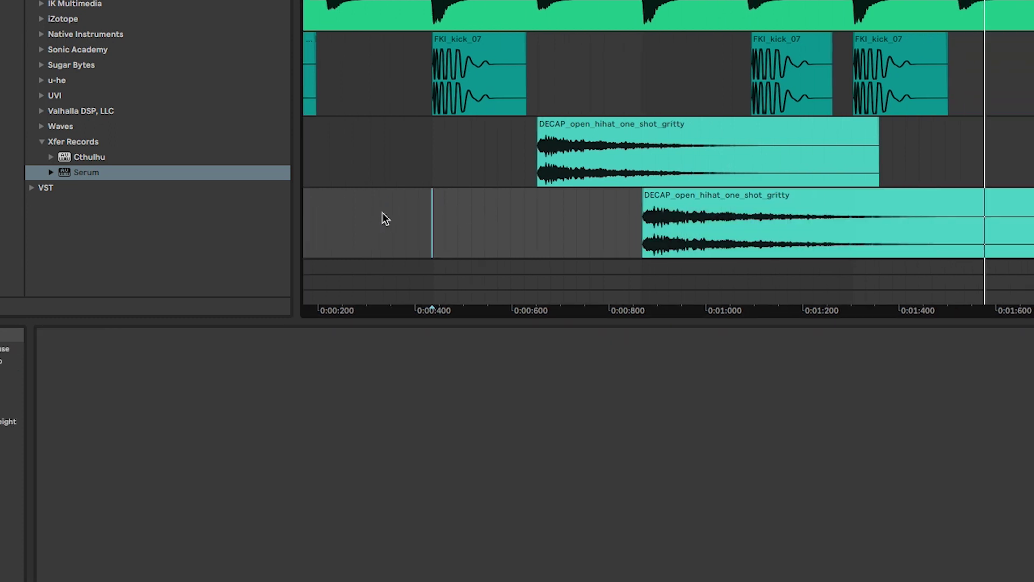
{"action": "key", "text": "space"}
Step: Set the copied open hi-hat's transposition to -3 semitones, hide the clip view and play the pattern from the start
{"action": "left_click", "coordinate": [894, 194]}
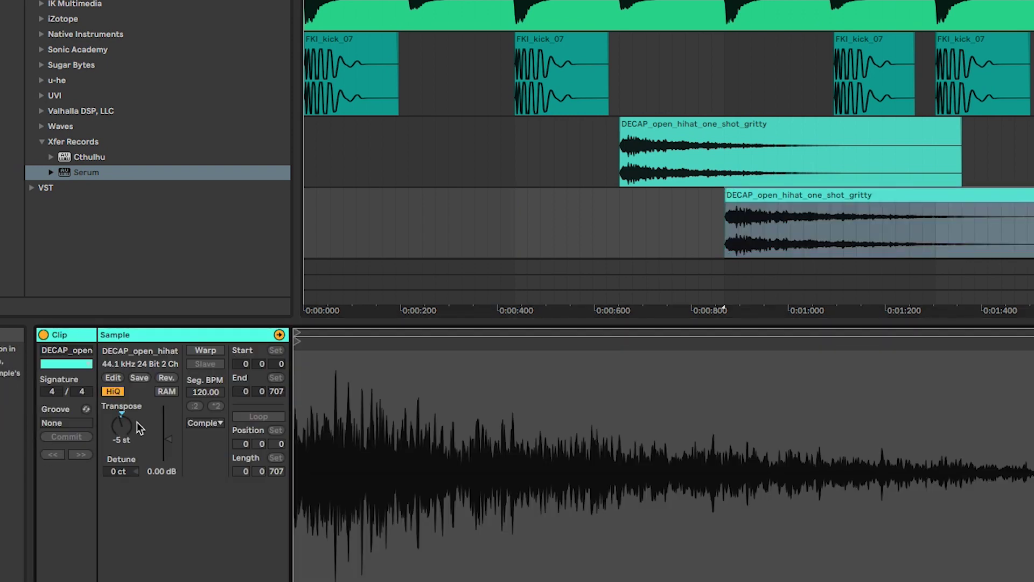
{"action": "key", "text": "ctrl+alt+l"}
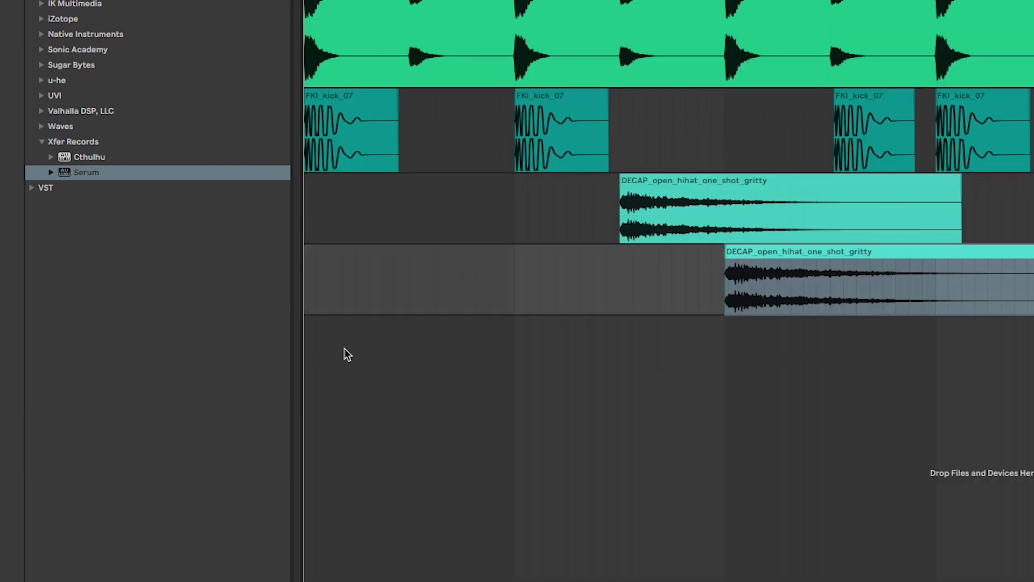
{"action": "left_click", "coordinate": [311, 287]}
{"action": "key", "text": "space"}
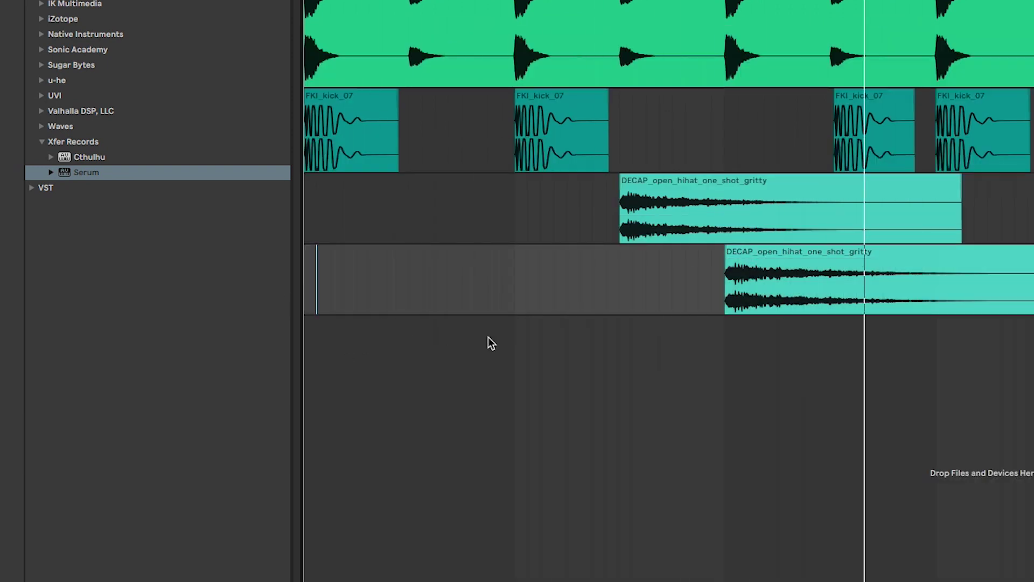
{"action": "key", "text": "minus"}
{"action": "key", "text": "minus"}
{"action": "key", "text": "space"}
Step: Duplicate bar 1 of both open hi-hat tracks three times to fill bars 2 to 4, and play from the start
{"action": "left_click", "coordinate": [660, 280]}
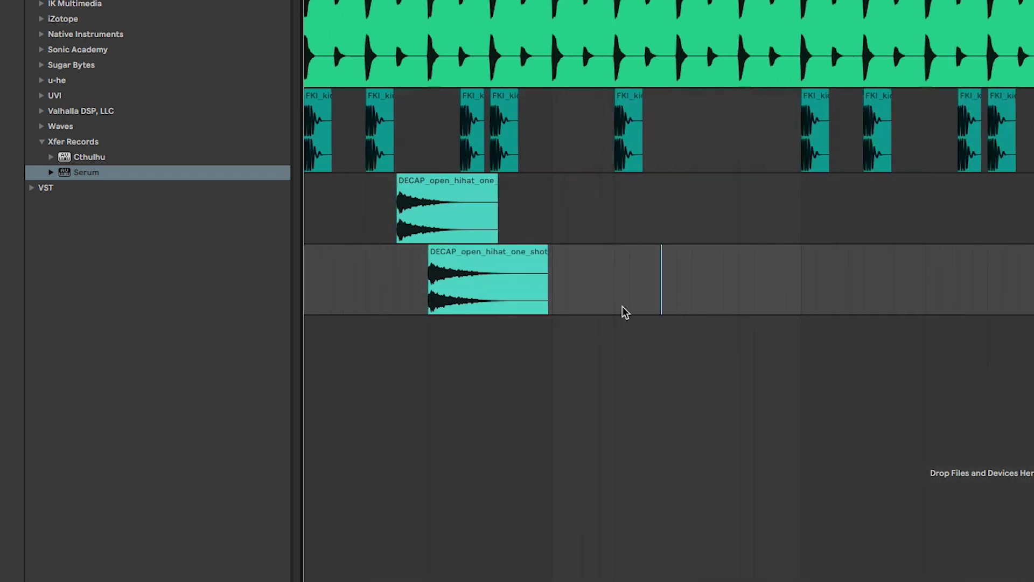
{"action": "left_click_drag", "start_coordinate": [349, 285], "coordinate": [243, 252]}
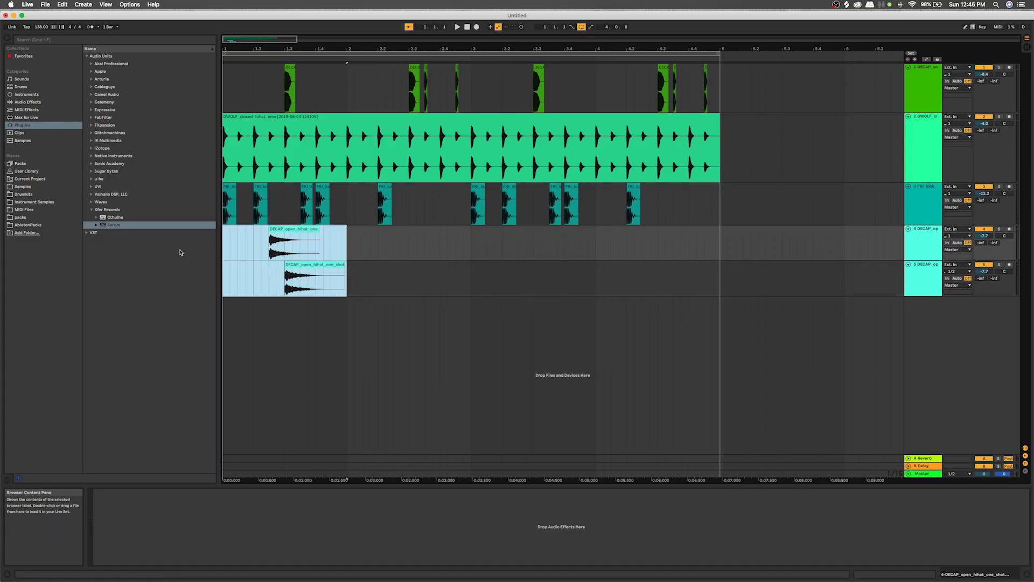
{"action": "key", "text": "ctrl+d"}
{"action": "key", "text": "ctrl+d"}
{"action": "key", "text": "ctrl+d"}
{"action": "left_click", "coordinate": [224, 249]}
{"action": "key", "text": "space"}
{"action": "key", "text": "space"}
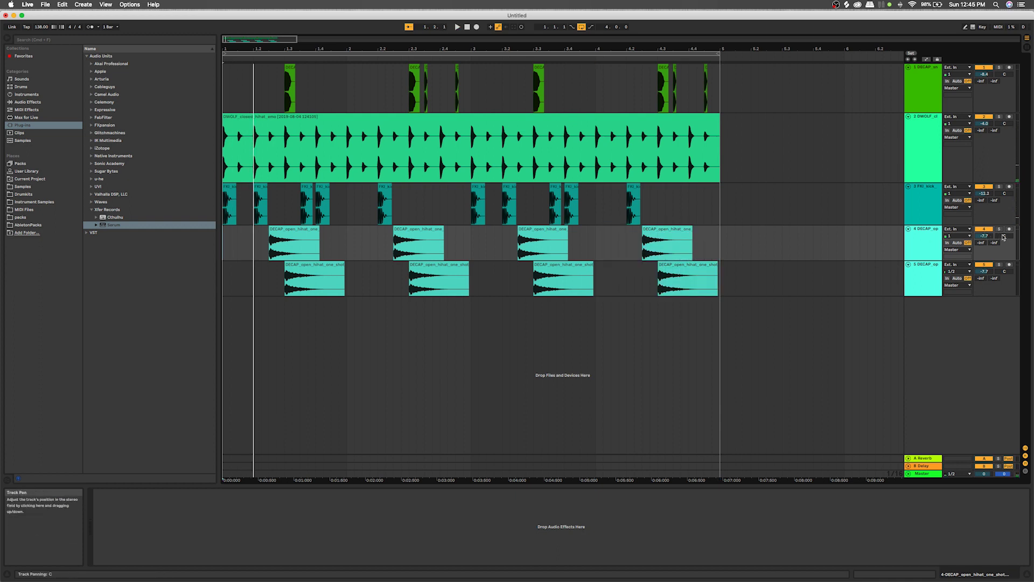
Step: Pan the two open hi-hat tracks to 20L and 20R and lower both volumes to -8.0 dB while the pattern plays
{"action": "left_click_drag", "start_coordinate": [1004, 235], "coordinate": [1005, 239]}
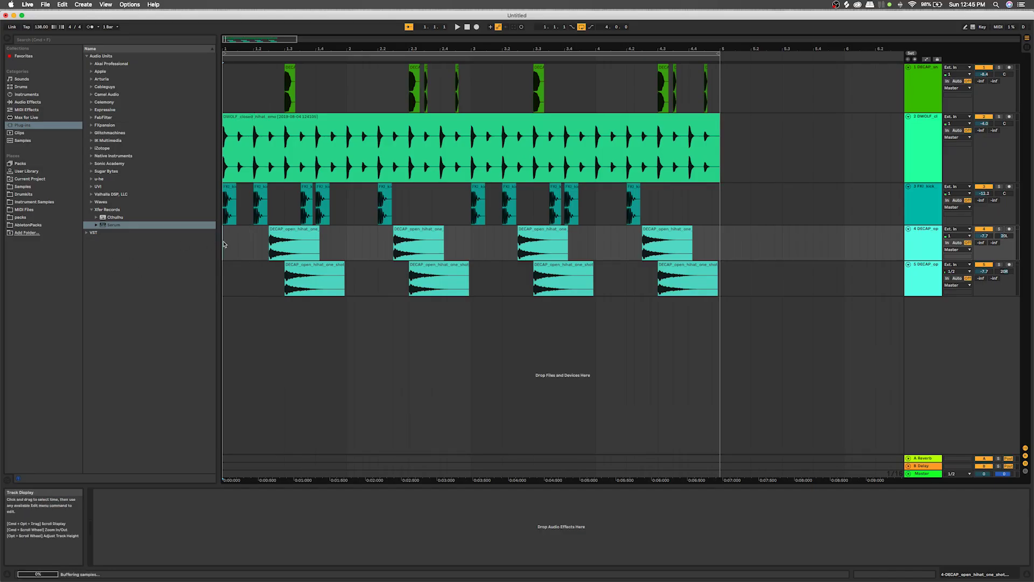
{"action": "key", "text": "space"}
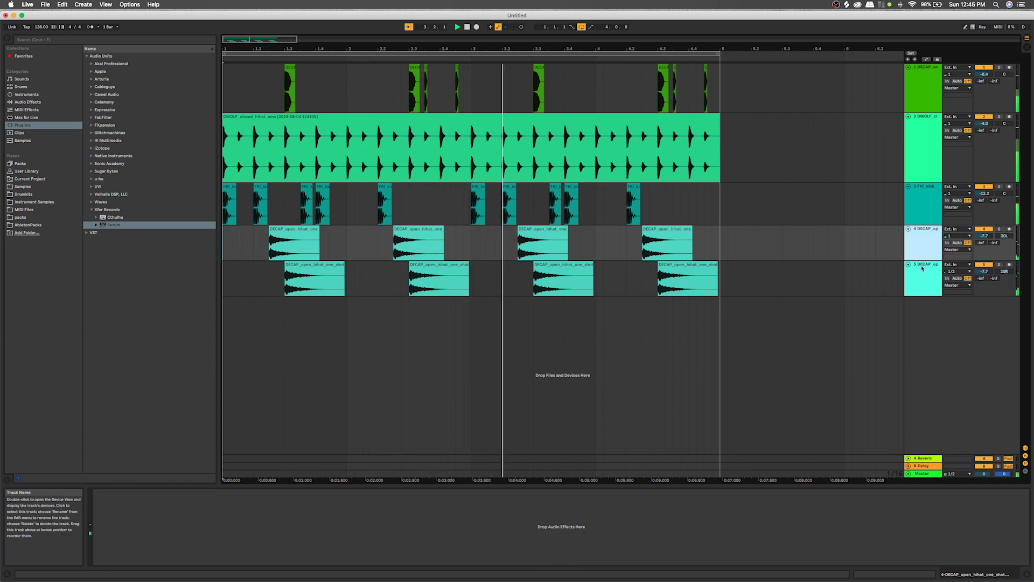
{"action": "left_click", "coordinate": [729, 286]}
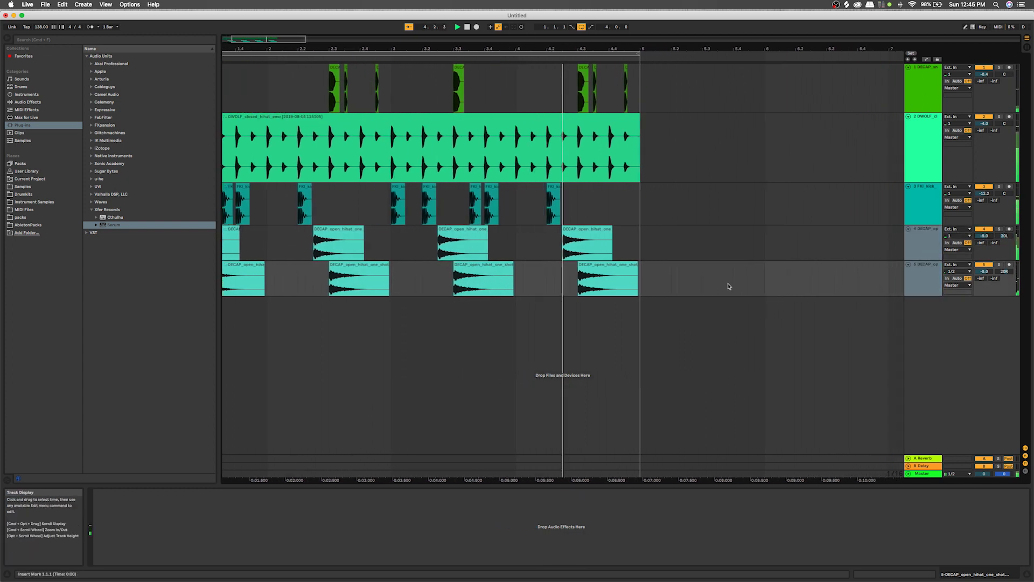
Step: Shorten the last clip on the second open hi-hat track to end at 4.3.2 and play bar 4
{"action": "key", "text": "space"}
{"action": "left_click", "coordinate": [596, 287]}
{"action": "scroll", "coordinate": [596, 287], "scroll_direction": "up", "scroll_amount": 8}
{"action": "left_click_drag", "start_coordinate": [799, 266], "coordinate": [528, 265]}
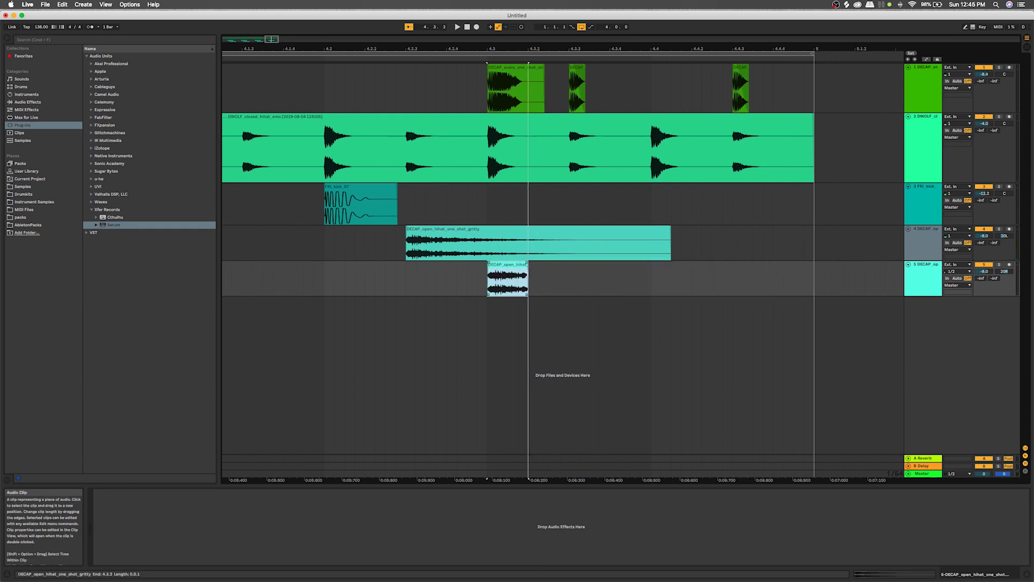
{"action": "left_click", "coordinate": [314, 268]}
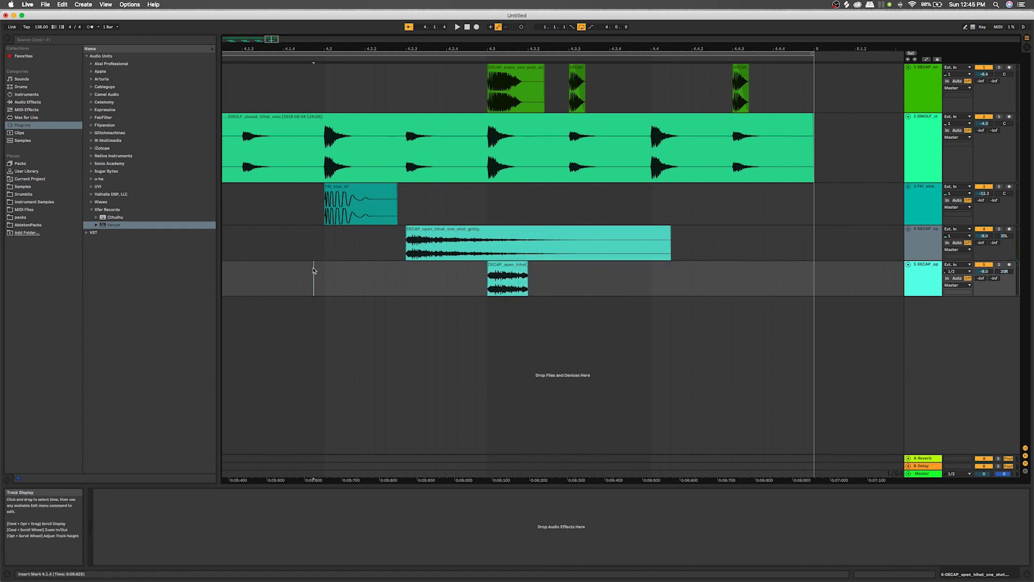
{"action": "key", "text": "space"}
{"action": "scroll", "coordinate": [317, 268], "scroll_direction": "down", "scroll_amount": 10}
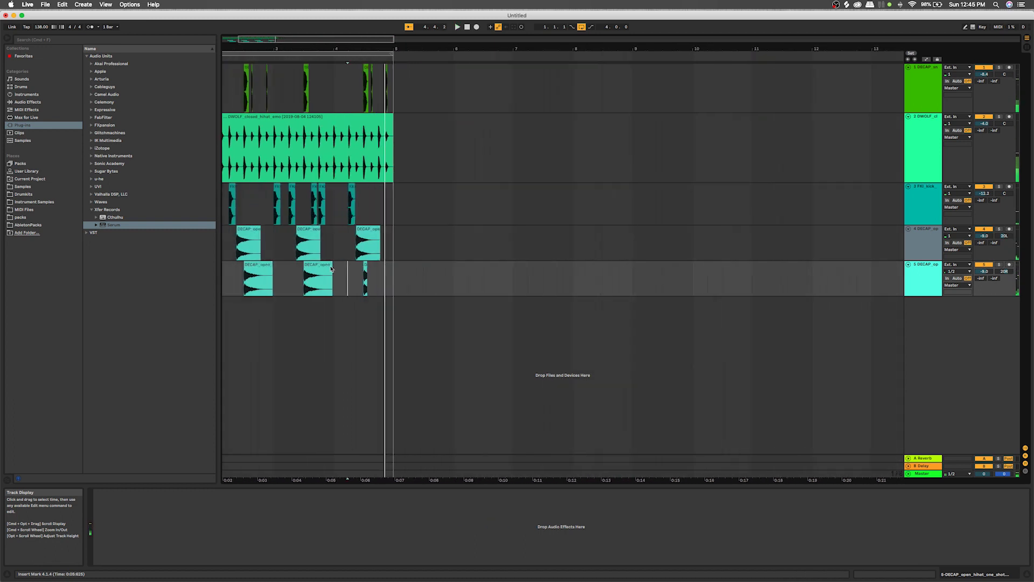
Step: Play the pattern from the start and lower both open hi-hat tracks to -10.3 dB
{"action": "left_click", "coordinate": [225, 283]}
{"action": "scroll", "coordinate": [242, 280], "scroll_direction": "up", "scroll_amount": 4}
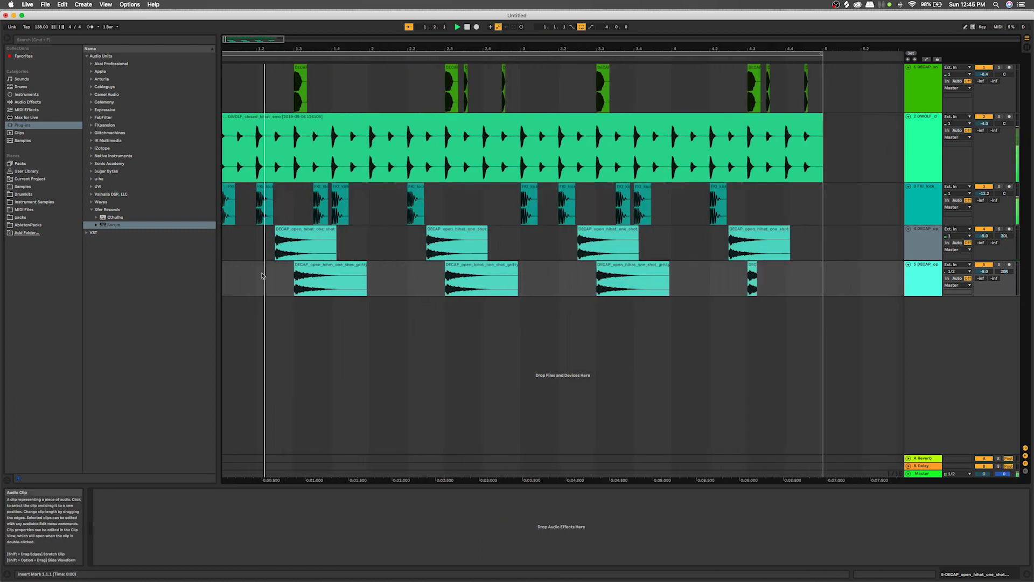
{"action": "scroll", "coordinate": [262, 276], "scroll_direction": "down", "scroll_amount": 2}
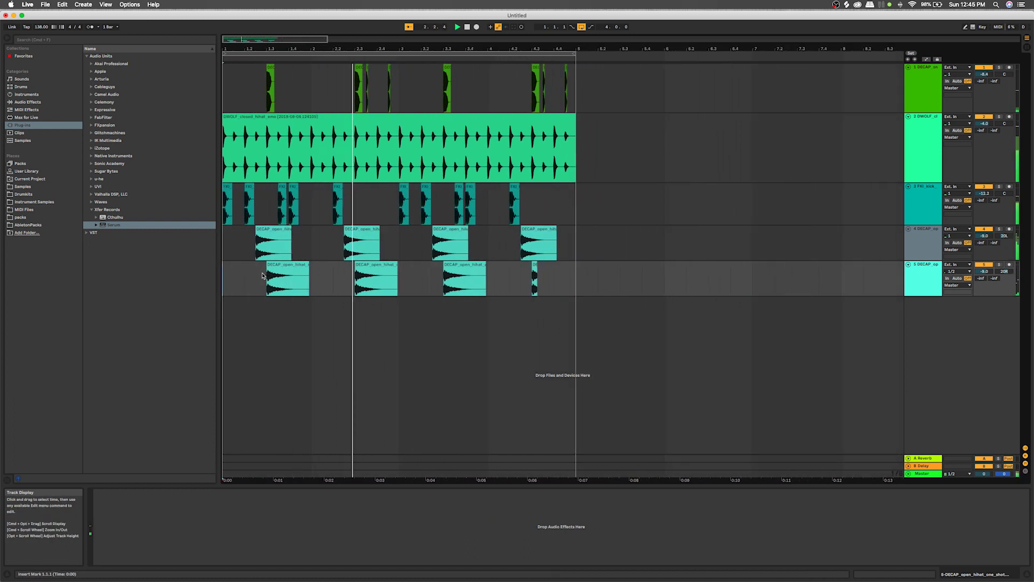
{"action": "left_click_drag", "start_coordinate": [543, 282], "coordinate": [543, 245]}
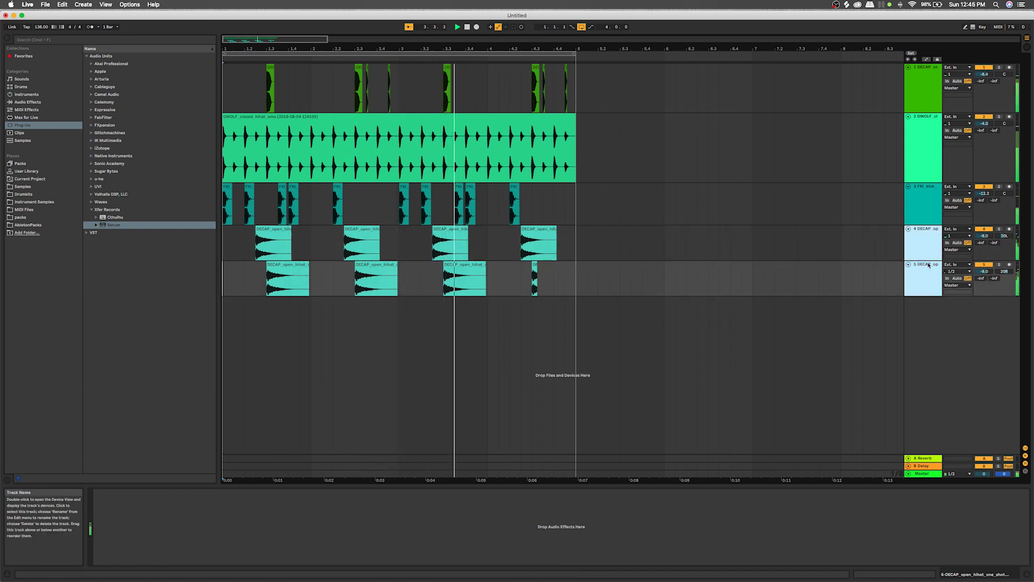
{"action": "left_click_drag", "start_coordinate": [984, 271], "coordinate": [984, 279]}
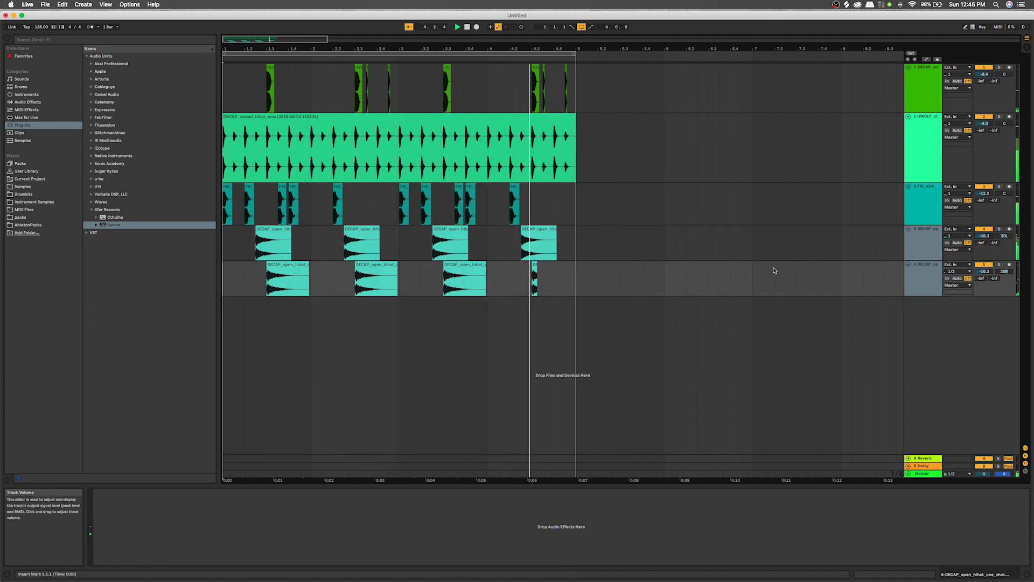
{"action": "left_click", "coordinate": [439, 323]}
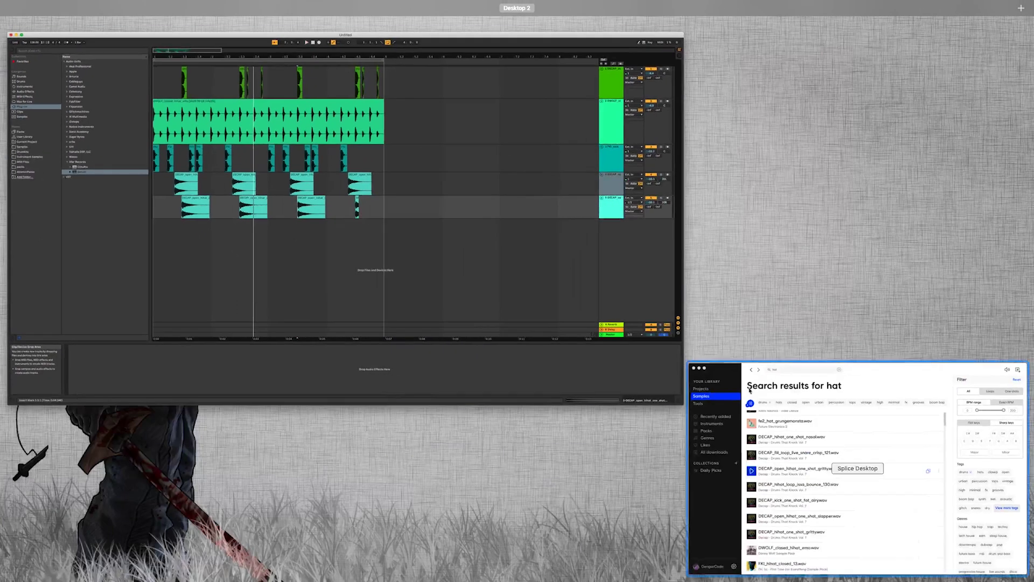
Step: Switch to Splice, replace the sample search with 808 and move the window aside
{"action": "left_click", "coordinate": [749, 391]}
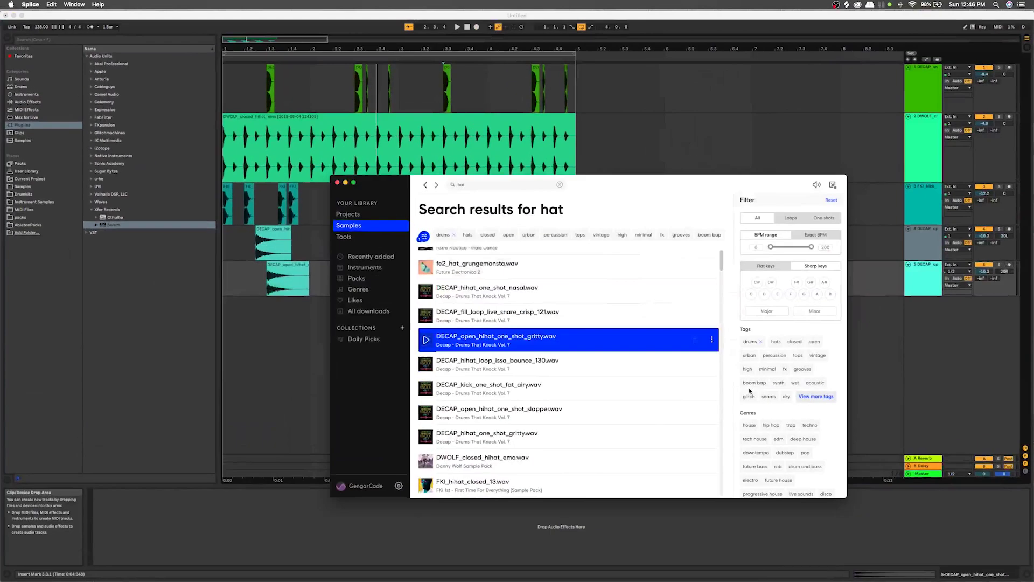
{"action": "left_click", "coordinate": [560, 185]}
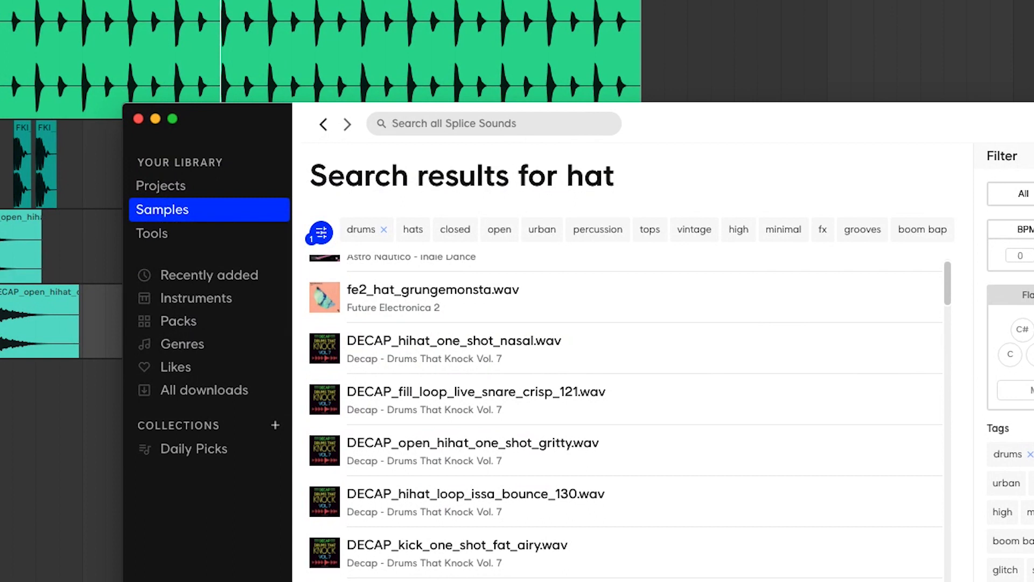
{"action": "type", "text": "808"}
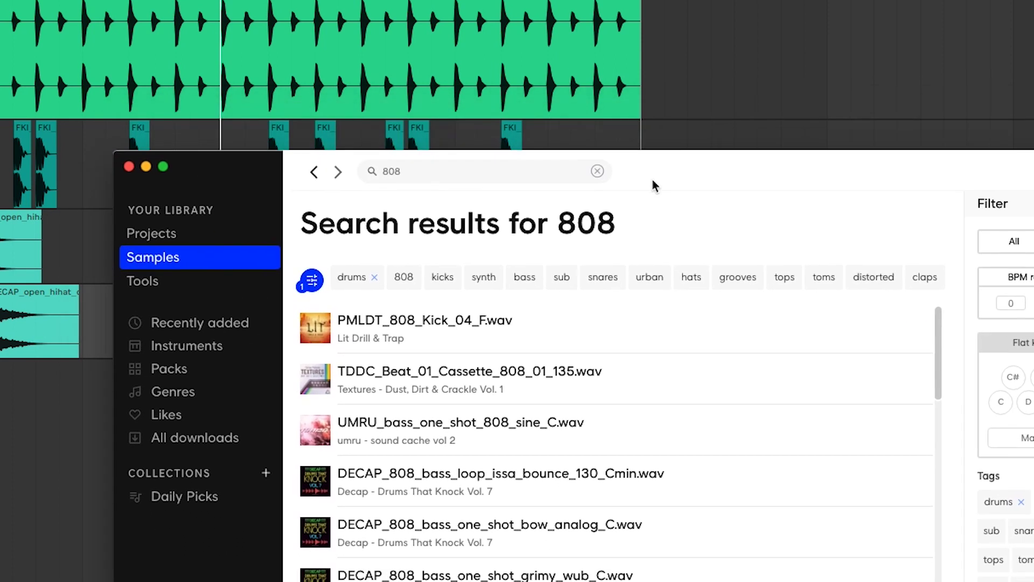
{"action": "left_click_drag", "start_coordinate": [664, 135], "coordinate": [790, 139]}
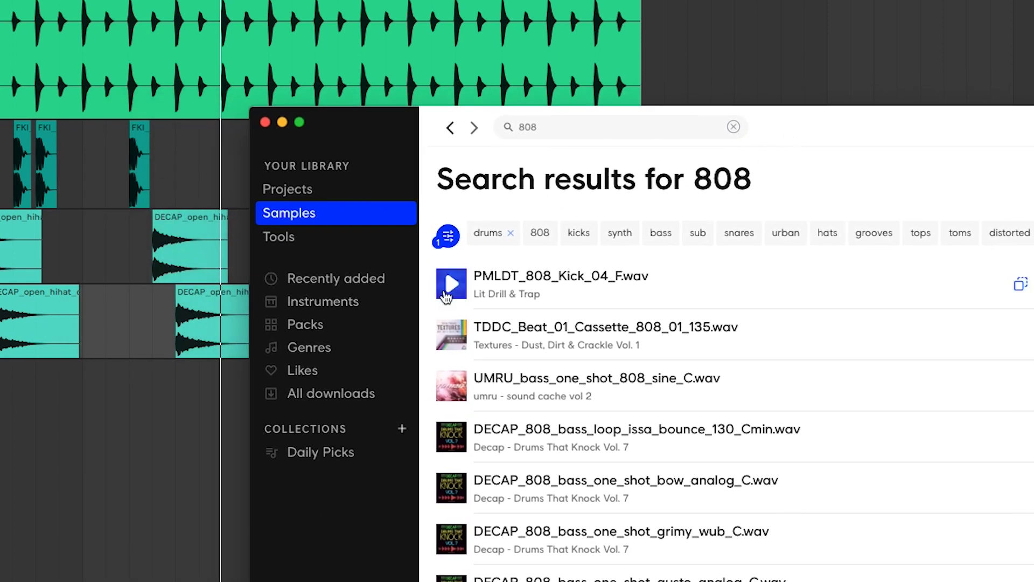
Step: Audition the DECAP 808 bass one-shots in the search results
{"action": "mouse_move", "coordinate": [479, 351]}
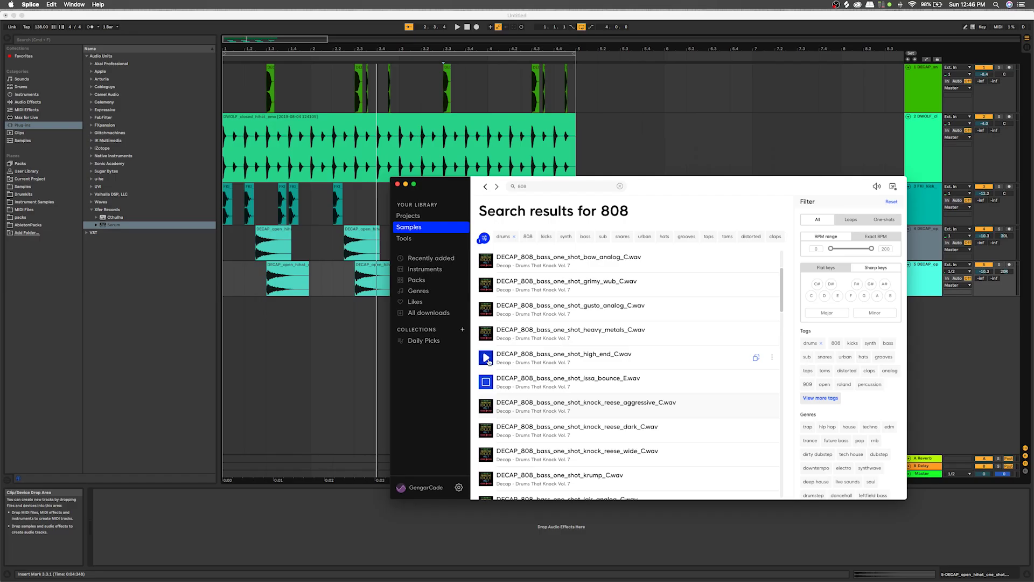
{"action": "scroll", "coordinate": [450, 457], "scroll_direction": "down", "scroll_amount": 4}
{"action": "key", "text": "Down"}
{"action": "key", "text": "Down"}
{"action": "key", "text": "Down"}
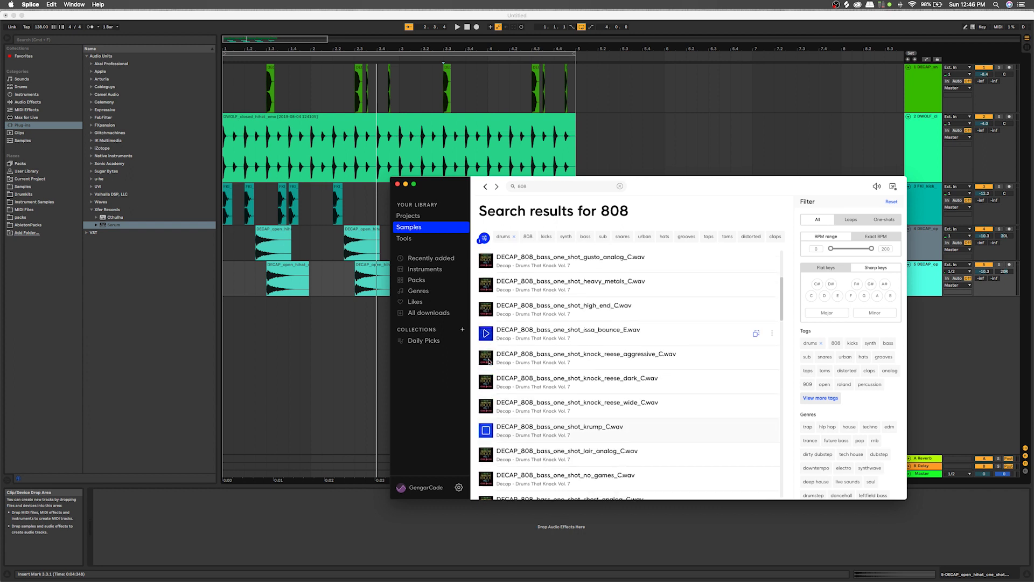
{"action": "key", "text": "Down"}
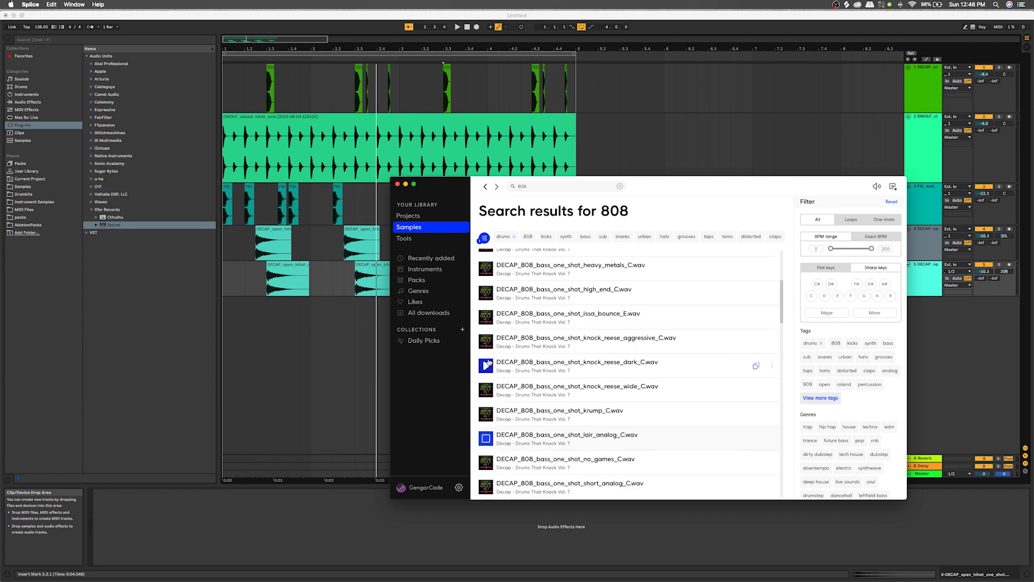
{"action": "scroll", "coordinate": [488, 364], "scroll_direction": "up", "scroll_amount": 1}
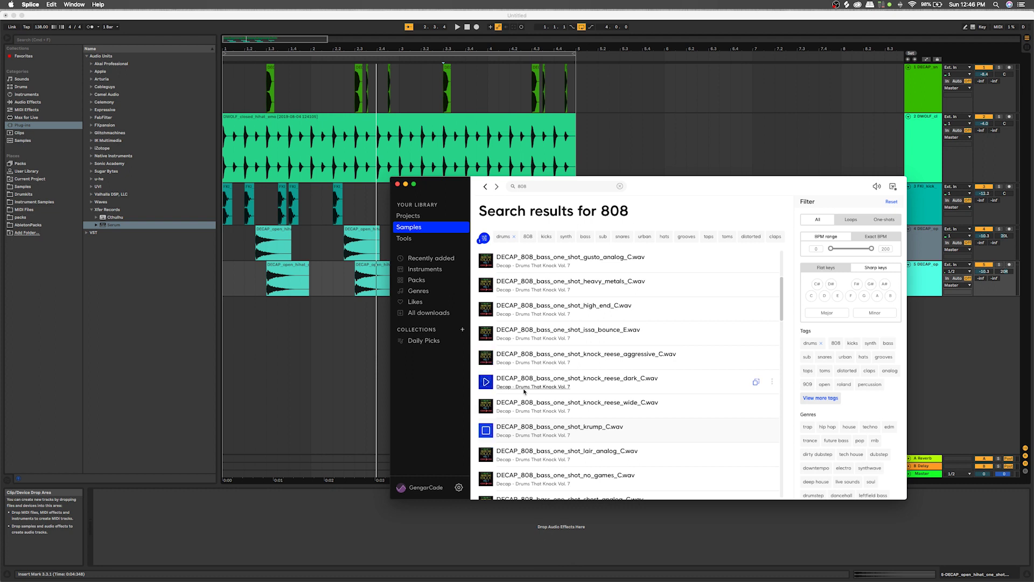
Step: Place DECAP_808_bass_one_shot_krump_C.wav on a new track at 1.1.1 in Ableton Live and play it with the drums
{"action": "left_click_drag", "start_coordinate": [501, 434], "coordinate": [225, 342]}
{"action": "key", "text": "z"}
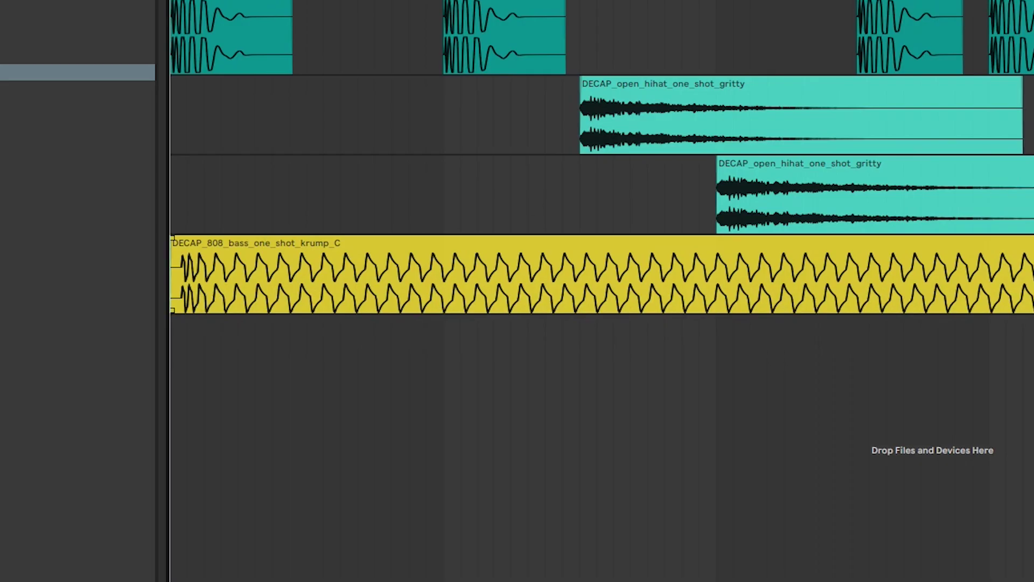
{"action": "scroll", "coordinate": [625, 415], "scroll_direction": "down", "scroll_amount": 3}
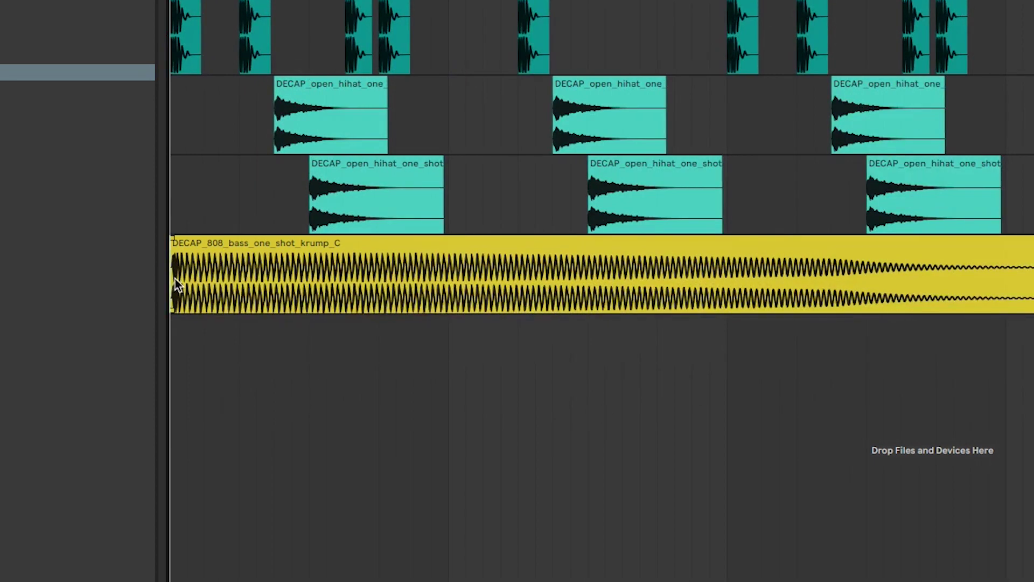
{"action": "key", "text": "space"}
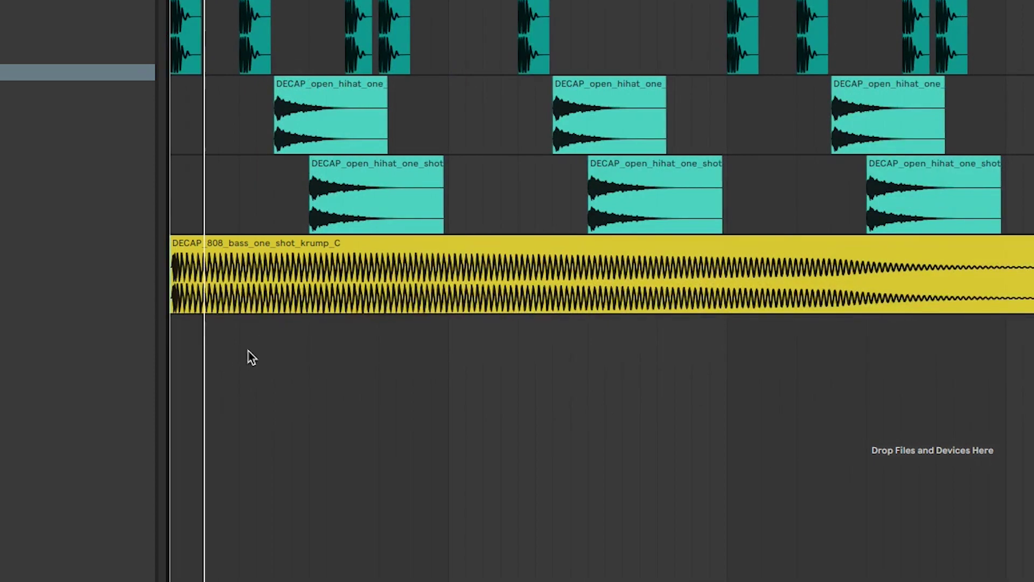
Step: Trim the silence before the 808 sample's attack and align the clip with the first kick at 1.1.1
{"action": "scroll", "coordinate": [218, 299], "scroll_direction": "up", "scroll_amount": 5}
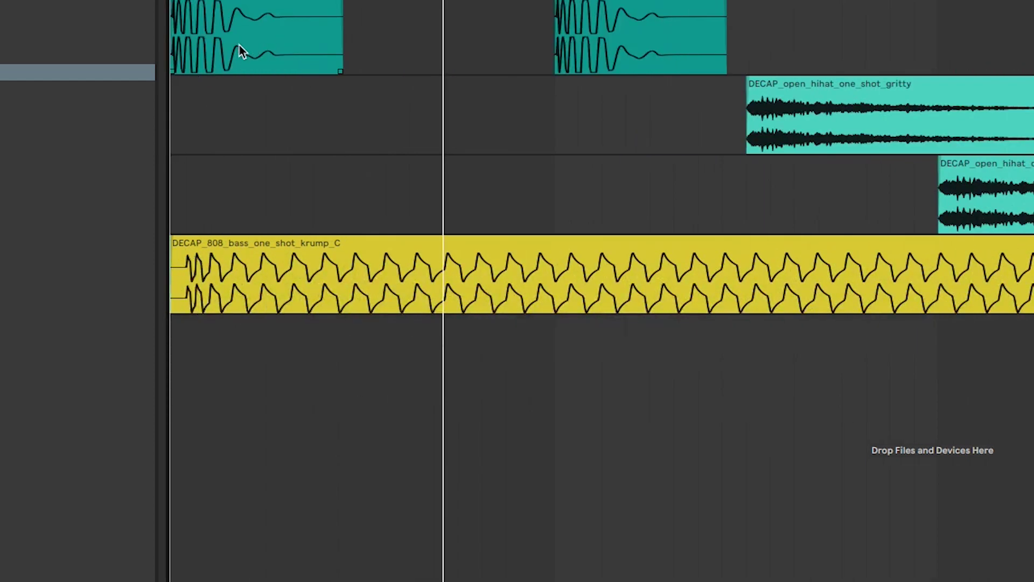
{"action": "left_click_drag", "start_coordinate": [225, 242], "coordinate": [173, 246]}
{"action": "scroll", "coordinate": [177, 243], "scroll_direction": "up", "scroll_amount": 3}
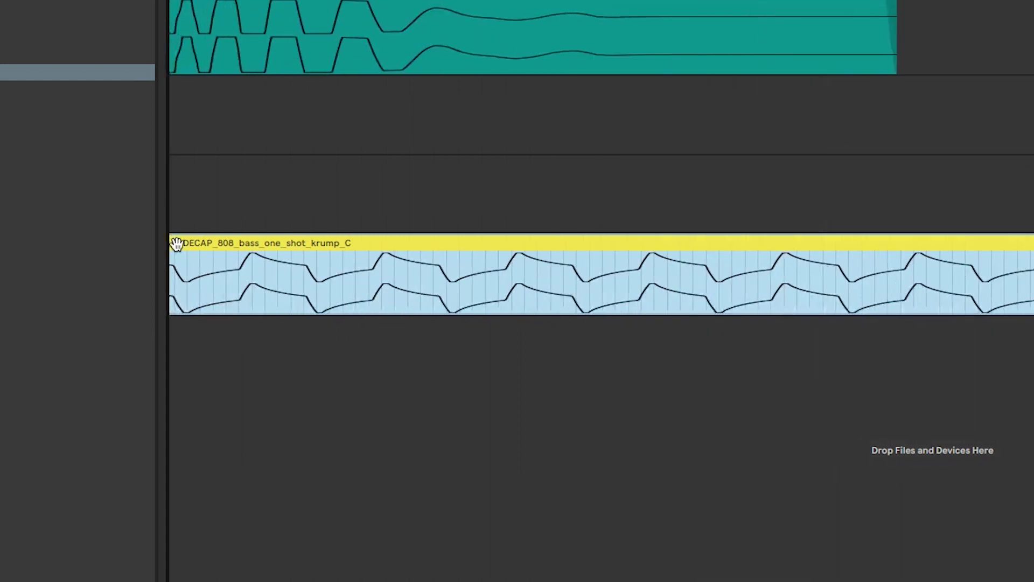
{"action": "scroll", "coordinate": [183, 239], "scroll_direction": "down", "scroll_amount": 8}
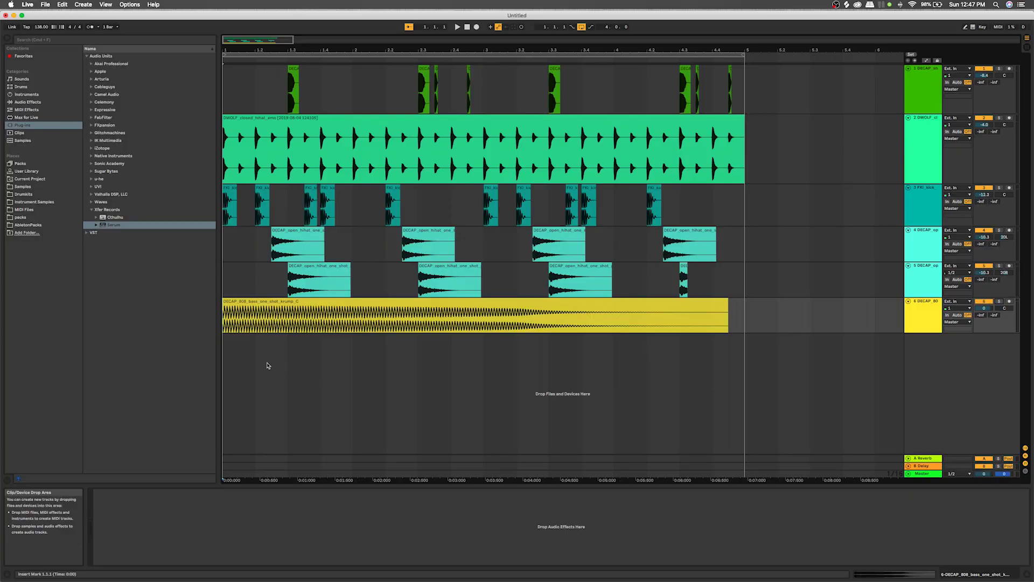
Step: Lower the 808 track's volume during playback and shorten its clip to one beat, ending at 1.2.1
{"action": "key", "text": "space"}
{"action": "left_click_drag", "start_coordinate": [985, 308], "coordinate": [987, 309]}
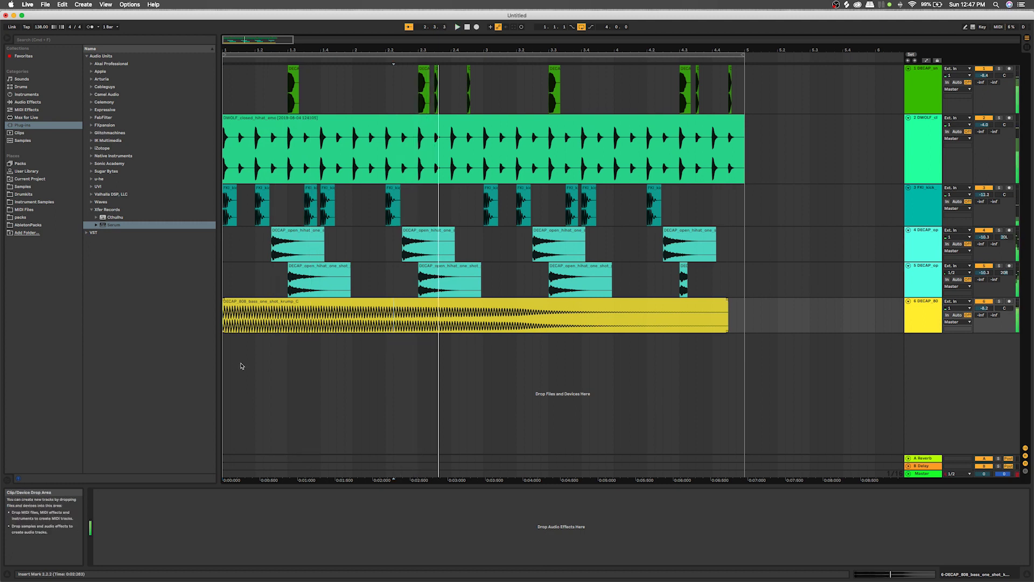
{"action": "left_click_drag", "start_coordinate": [727, 315], "coordinate": [257, 315]}
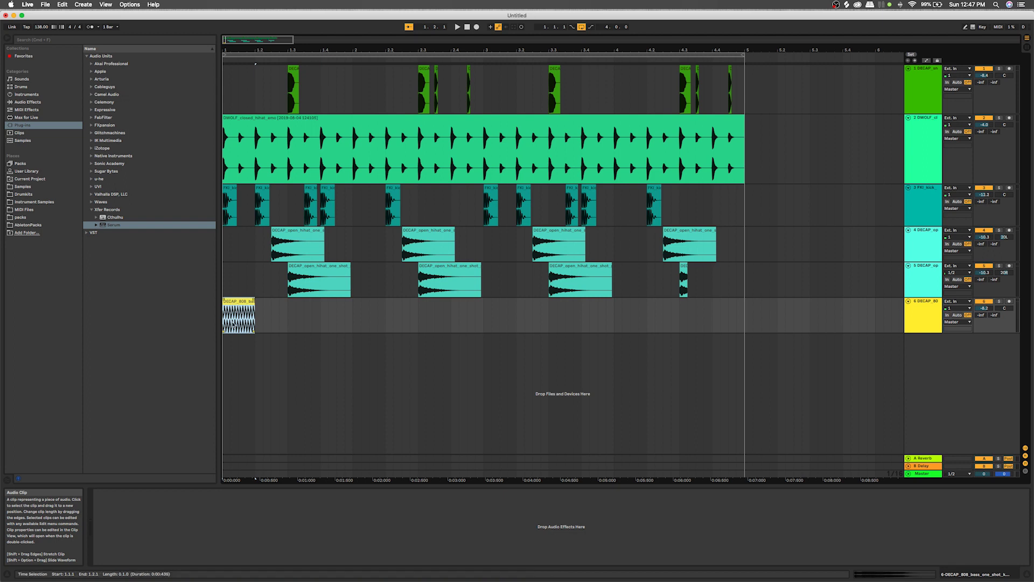
{"action": "scroll", "coordinate": [233, 325], "scroll_direction": "up", "scroll_amount": 3}
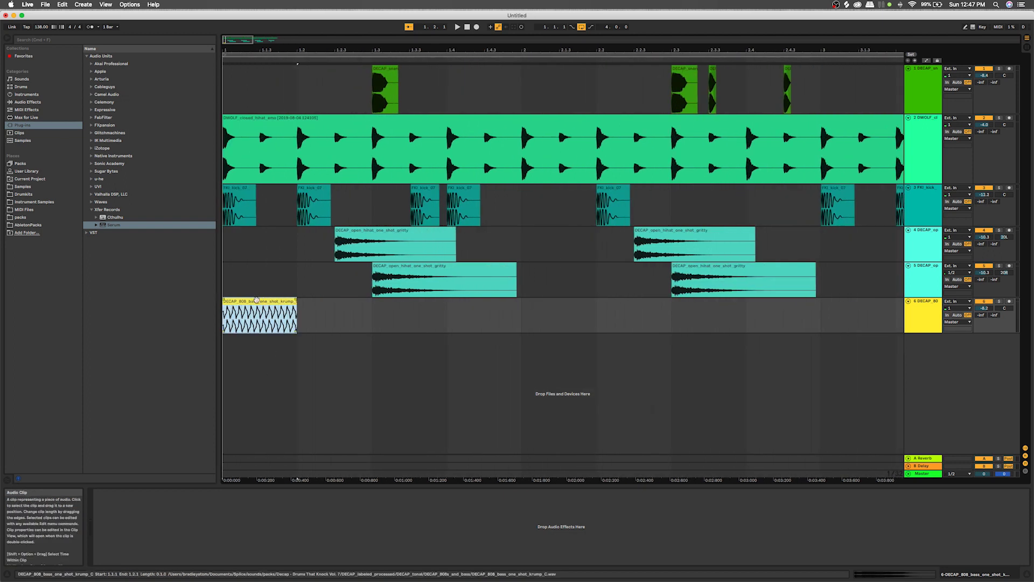
Step: Duplicate the 808 clip to 1.2.1, transpose the copy by 12 semitones and play from the start
{"action": "key", "text": "shift+Tab"}
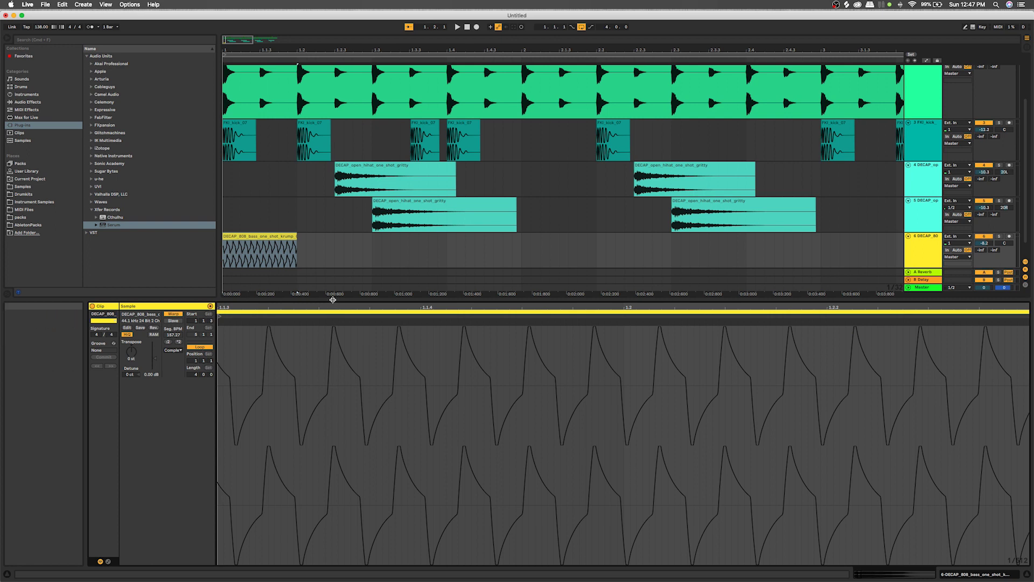
{"action": "left_click_drag", "start_coordinate": [332, 299], "coordinate": [334, 449]}
{"action": "key", "text": "super+d"}
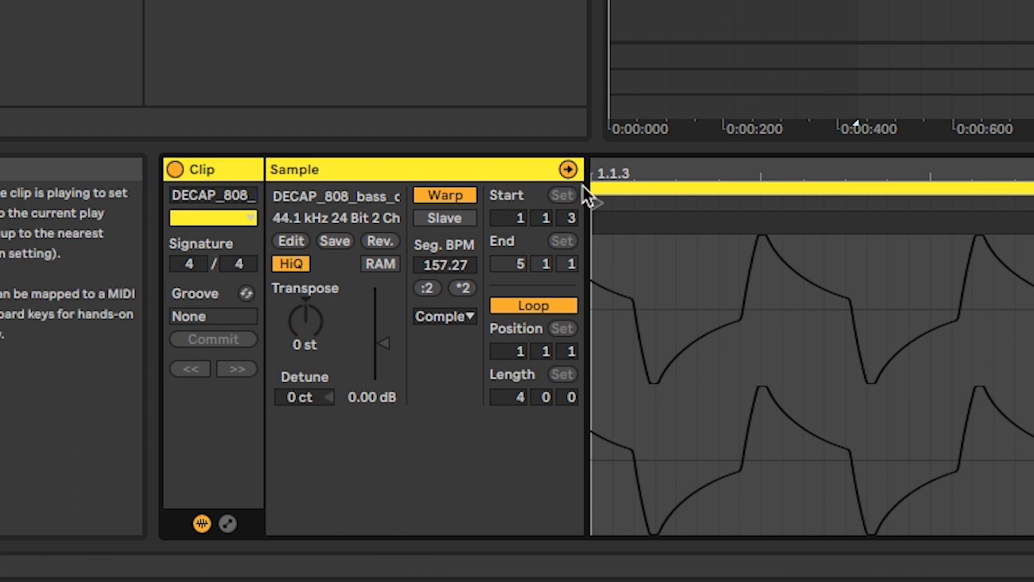
{"action": "left_click", "coordinate": [306, 322]}
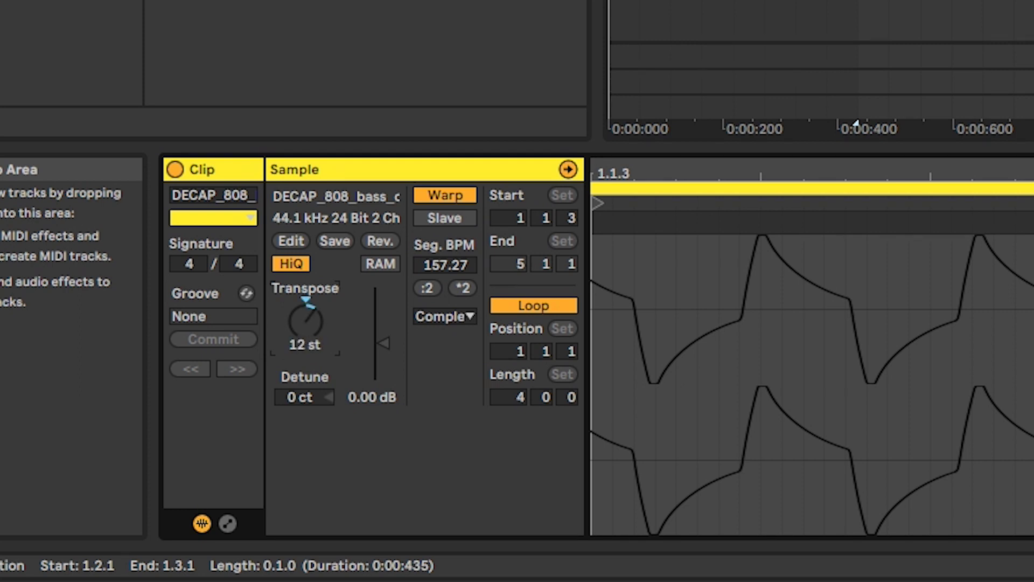
{"action": "key", "text": "Delete"}
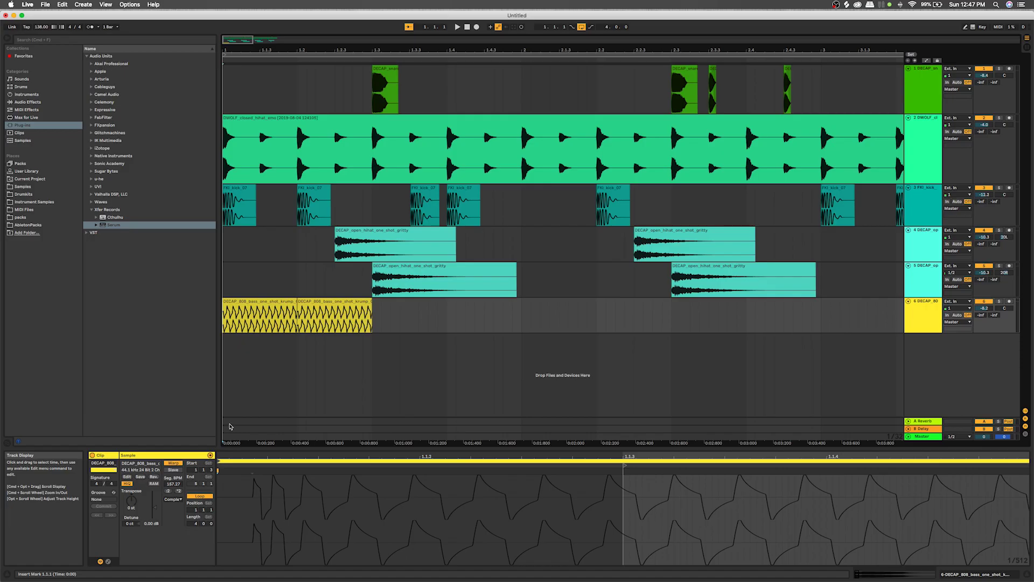
{"action": "key", "text": "space"}
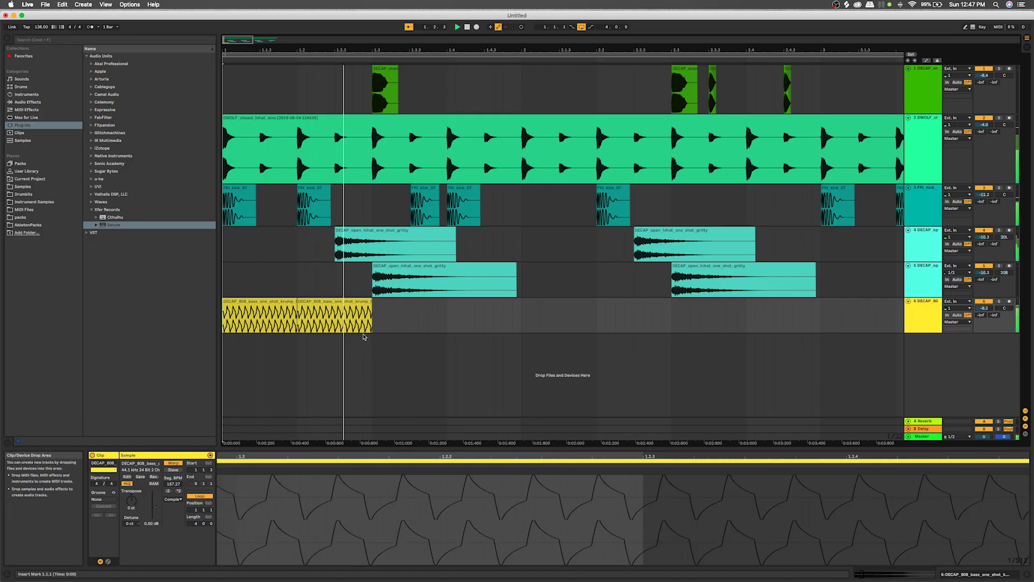
Step: Move the transposed 808 clip to 2.1.1 and duplicate the first 808 clip to 1.2.1
{"action": "left_click", "coordinate": [326, 308]}
{"action": "key", "text": "space"}
{"action": "left_click_drag", "start_coordinate": [326, 308], "coordinate": [550, 308]}
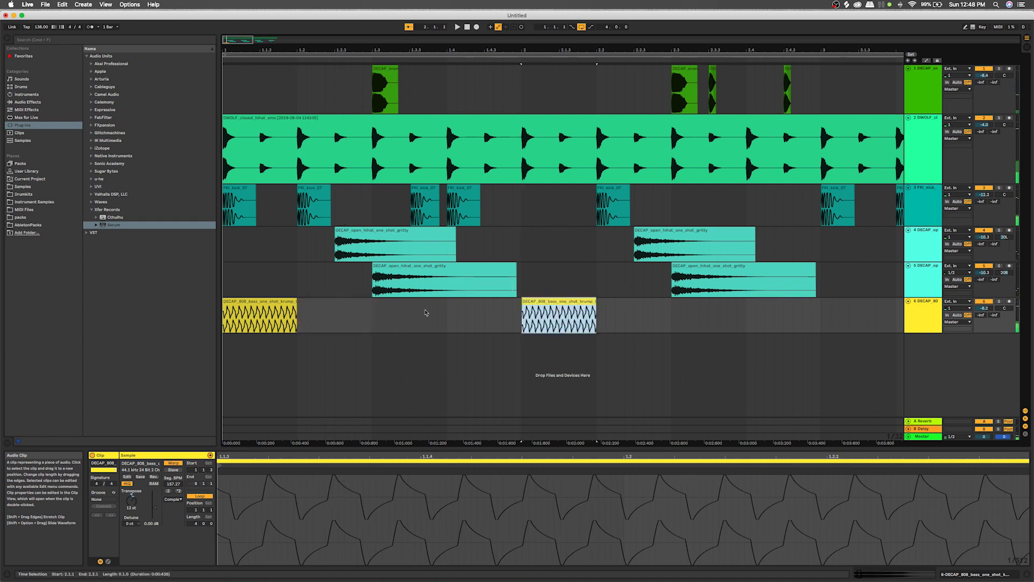
{"action": "left_click", "coordinate": [259, 315]}
{"action": "key", "text": "super+d"}
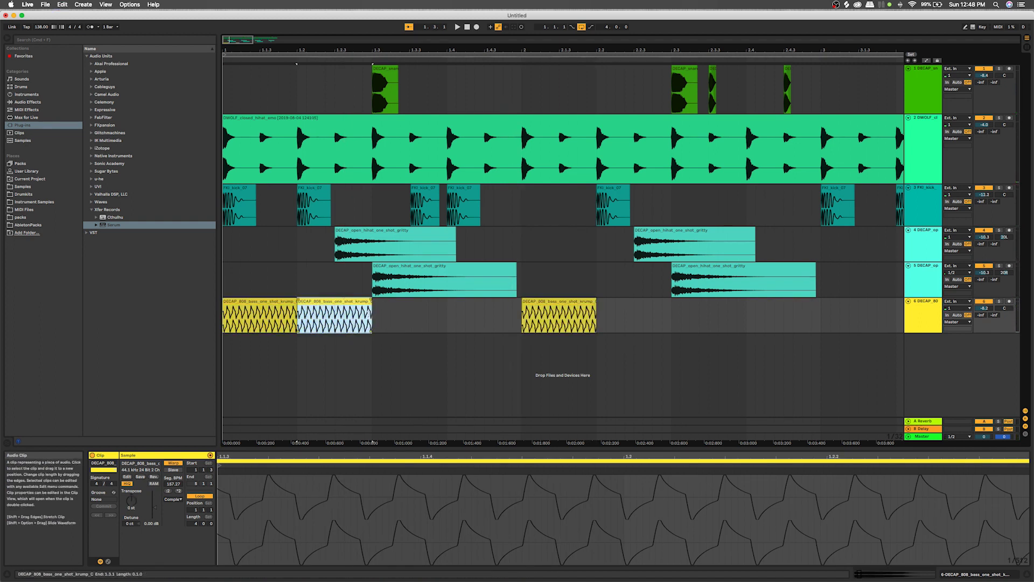
Step: Extend the 808 clip at 1.2.1 to 2.1.1, move the transposed clip just past 2.3 and play from the start
{"action": "left_click_drag", "start_coordinate": [369, 315], "coordinate": [705, 309]}
{"action": "left_click_drag", "start_coordinate": [501, 310], "coordinate": [521, 310]}
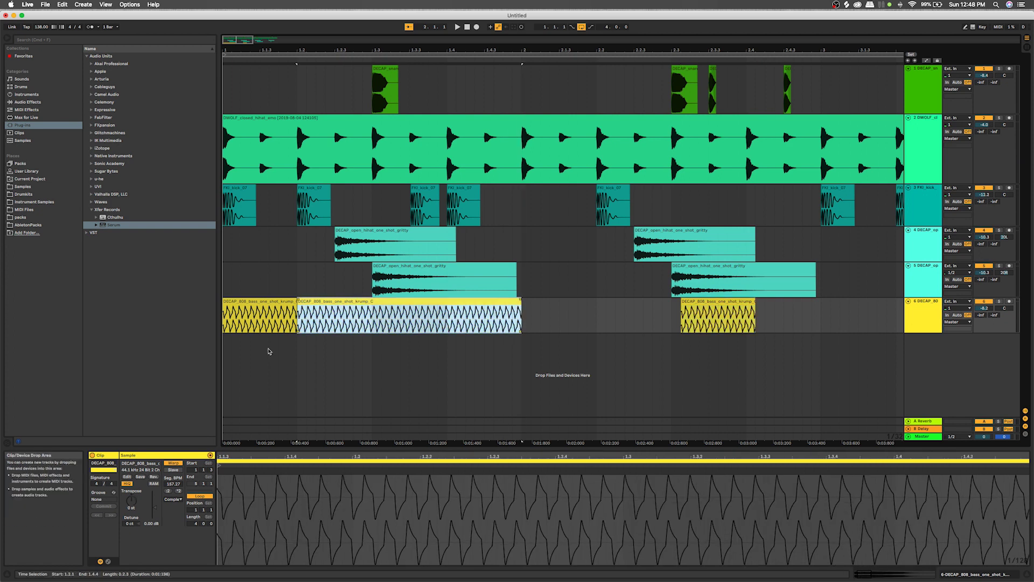
{"action": "left_click", "coordinate": [225, 352]}
{"action": "key", "text": "space"}
{"action": "key", "text": "ctrl+Up"}
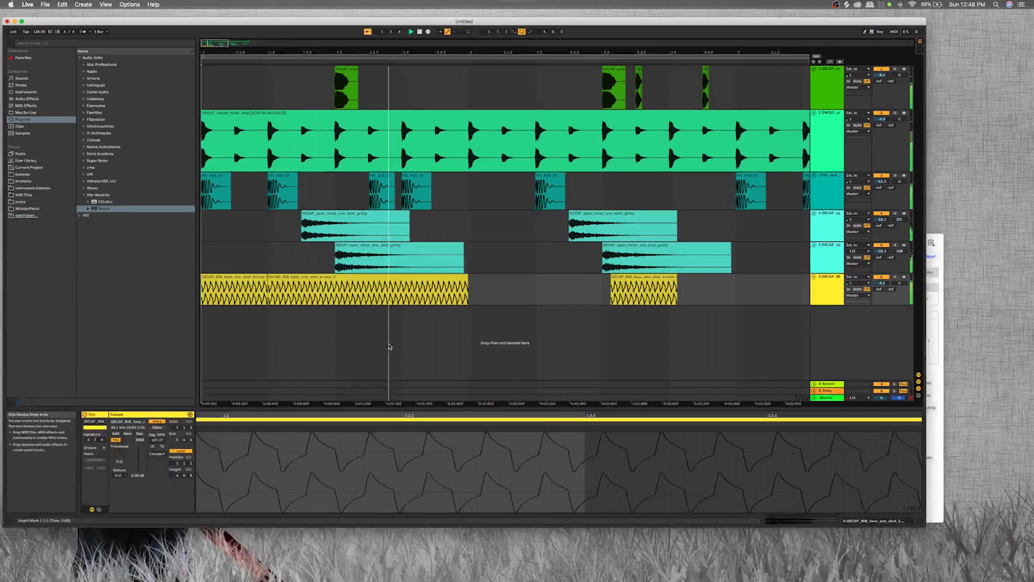
{"action": "left_click", "coordinate": [240, 359]}
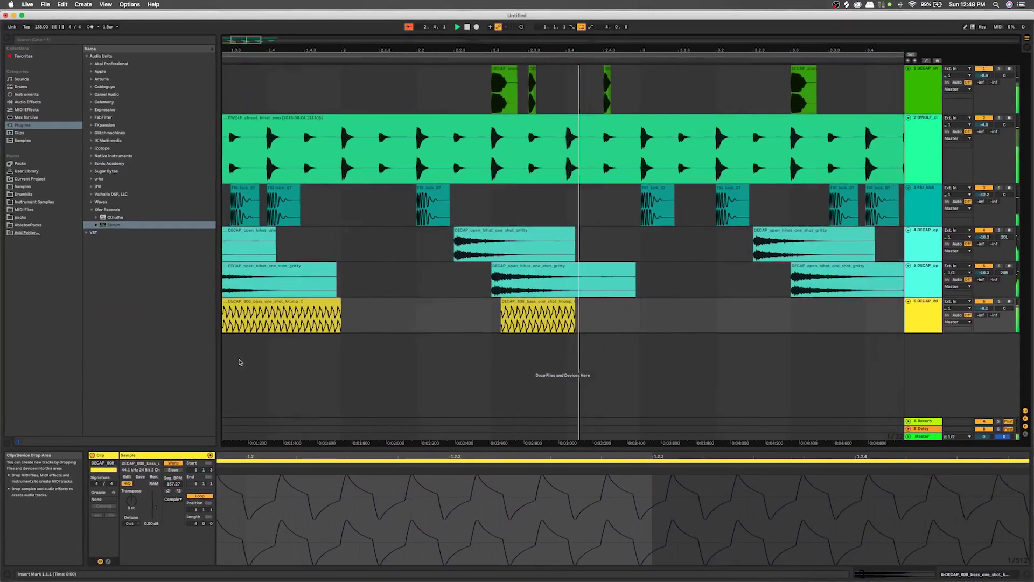
{"action": "key", "text": "space"}
{"action": "key", "text": "space"}
{"action": "key", "text": "space"}
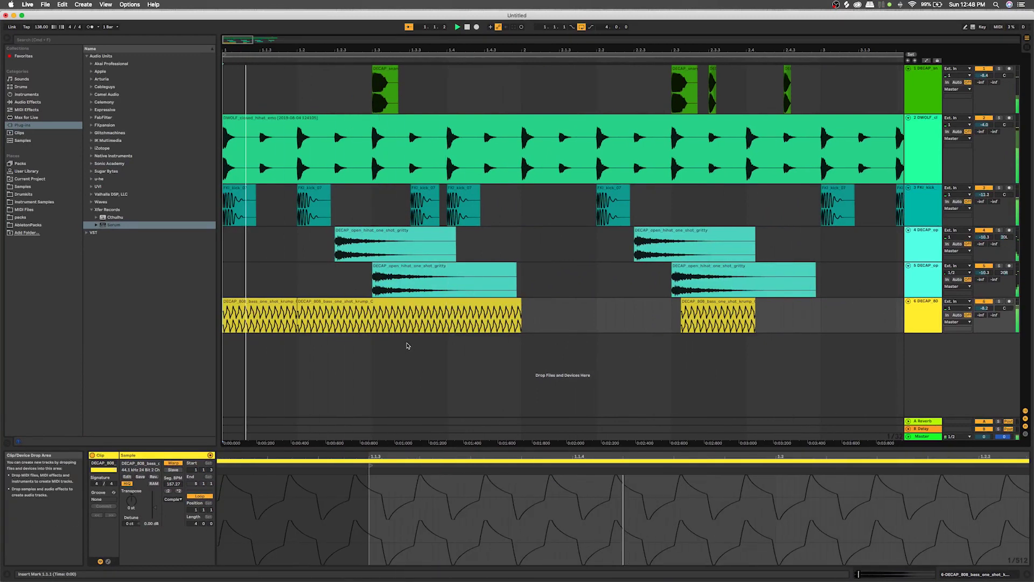
{"action": "key", "text": "space"}
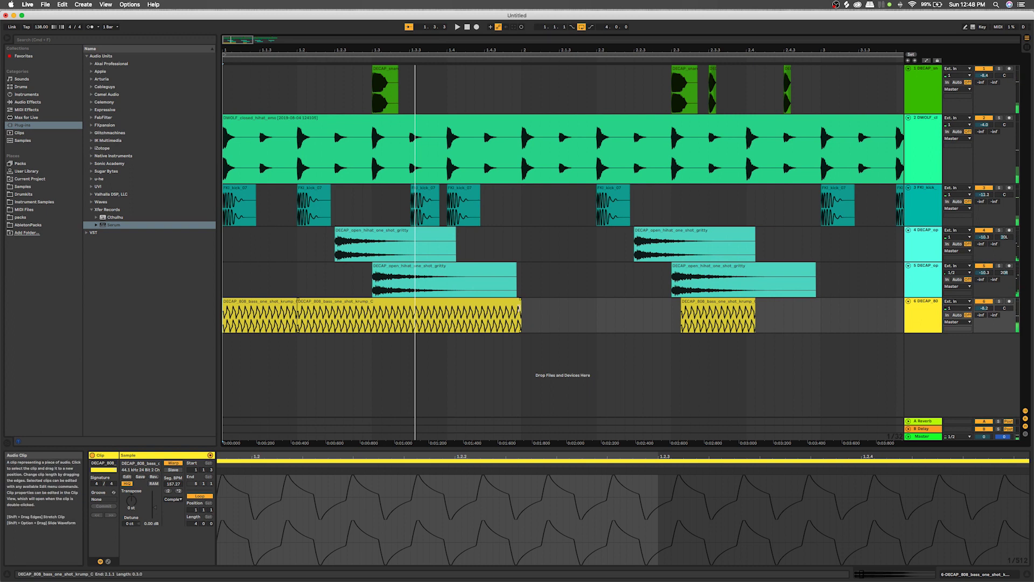
Step: Shorten the 808 clip at 1.2.1 to end at 1.3.3, place the transposed clip there and trim it to 1.4.1
{"action": "left_click_drag", "start_coordinate": [521, 316], "coordinate": [418, 315]}
{"action": "left_click_drag", "start_coordinate": [699, 297], "coordinate": [396, 308]}
{"action": "scroll", "coordinate": [412, 314], "scroll_direction": "up", "scroll_amount": 5}
{"action": "scroll", "coordinate": [401, 313], "scroll_direction": "up", "scroll_amount": 3}
{"action": "left_click_drag", "start_coordinate": [485, 313], "coordinate": [419, 306]}
{"action": "scroll", "coordinate": [418, 306], "scroll_direction": "down", "scroll_amount": 5}
{"action": "left_click_drag", "start_coordinate": [495, 315], "coordinate": [447, 315]}
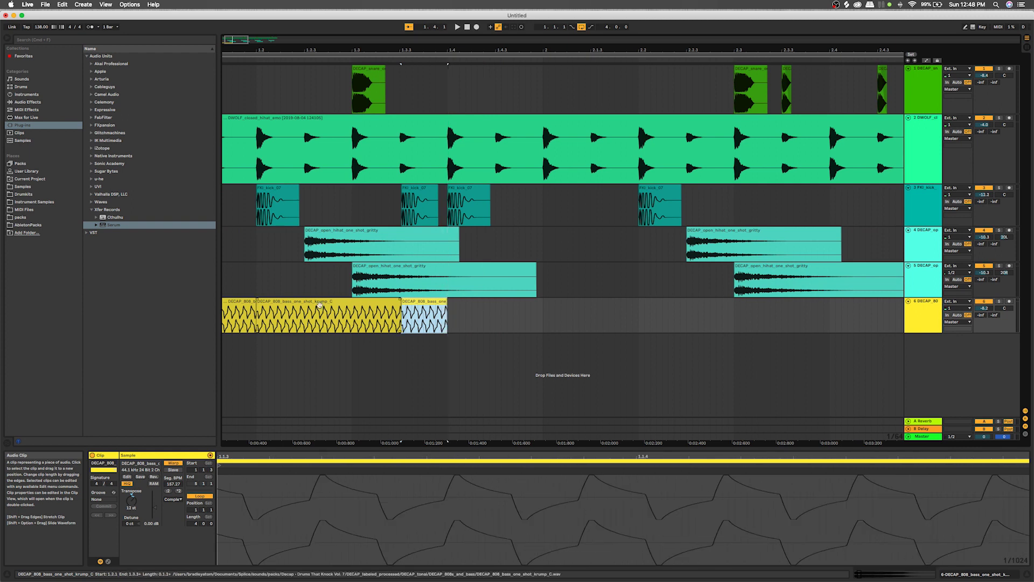
Step: Duplicate the 808 clip from 1.2.1 to the fourth kick at 1.4.1 and play from the start
{"action": "left_click_drag", "start_coordinate": [289, 304], "coordinate": [480, 309]}
{"action": "left_click", "coordinate": [225, 351]}
{"action": "scroll", "coordinate": [225, 352], "scroll_direction": "left", "scroll_amount": 3}
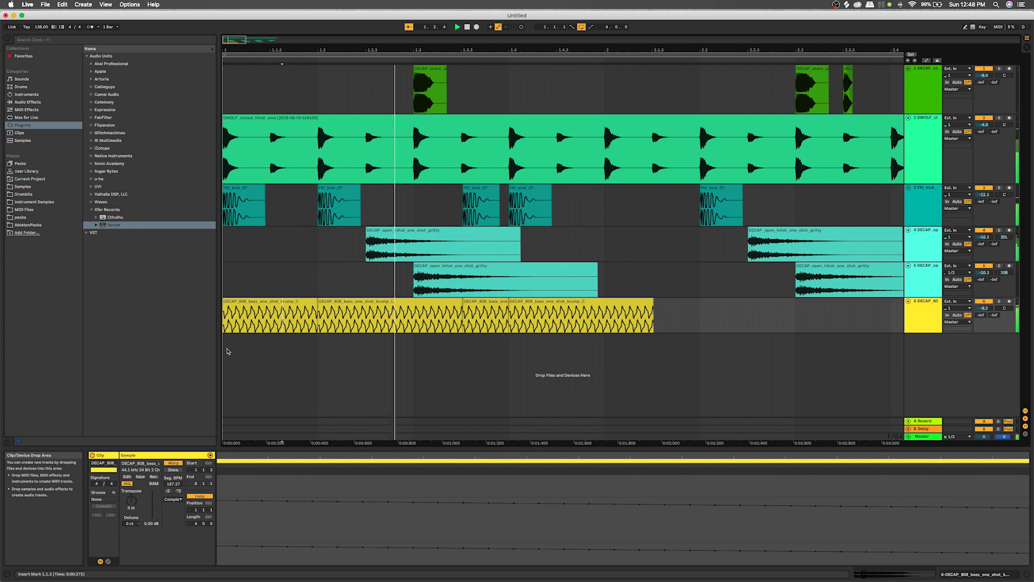
{"action": "key", "text": "space"}
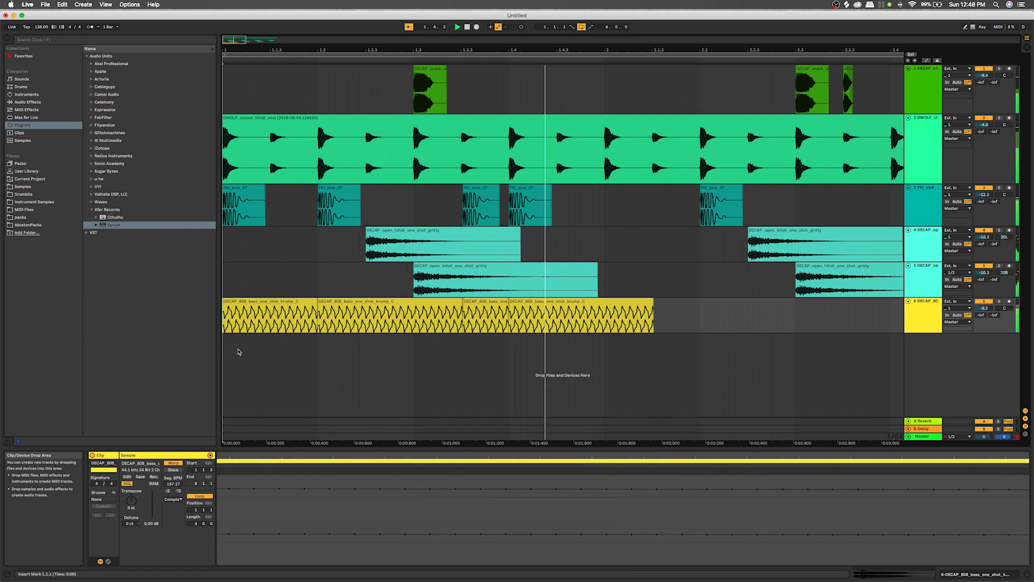
{"action": "key", "text": "space"}
Step: Extend the 808 clip at 1.4.1 to 2.2.1, duplicate it there, transpose the copy up 3 semitones and play the result
{"action": "left_click_drag", "start_coordinate": [499, 307], "coordinate": [547, 307]}
{"action": "key", "text": "super+d"}
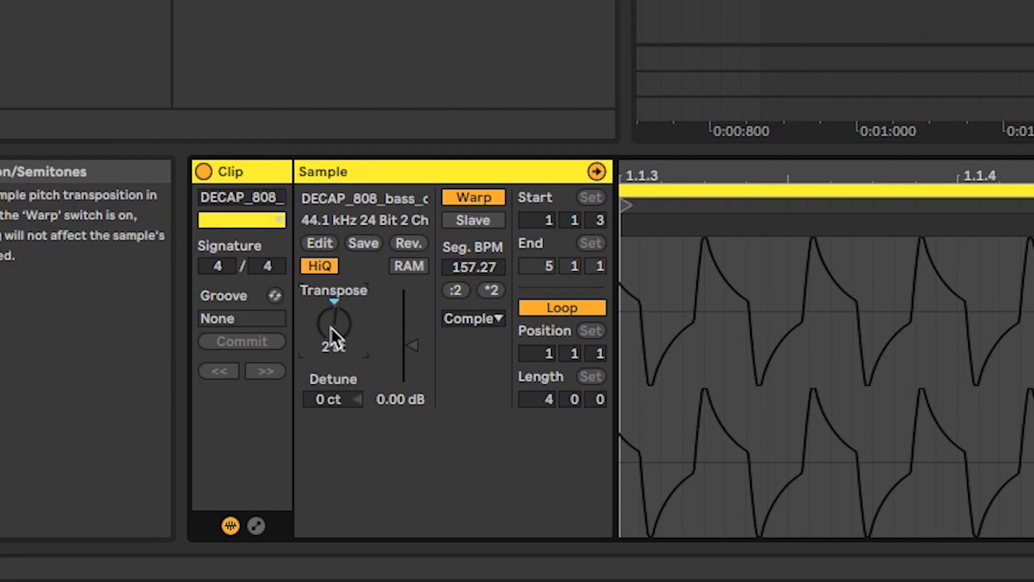
{"action": "key", "text": "Delete"}
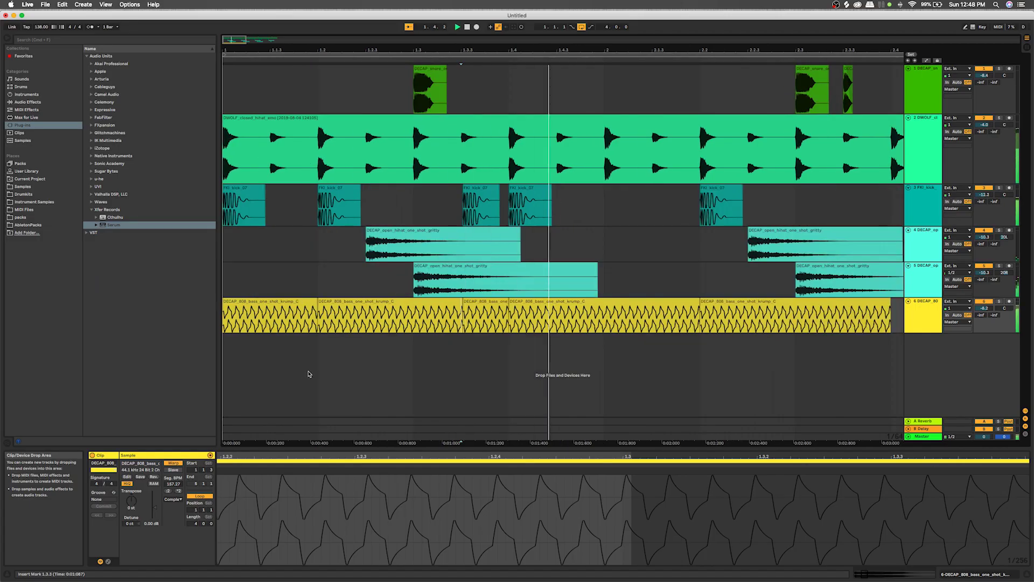
{"action": "left_click", "coordinate": [227, 355]}
{"action": "key", "text": "space"}
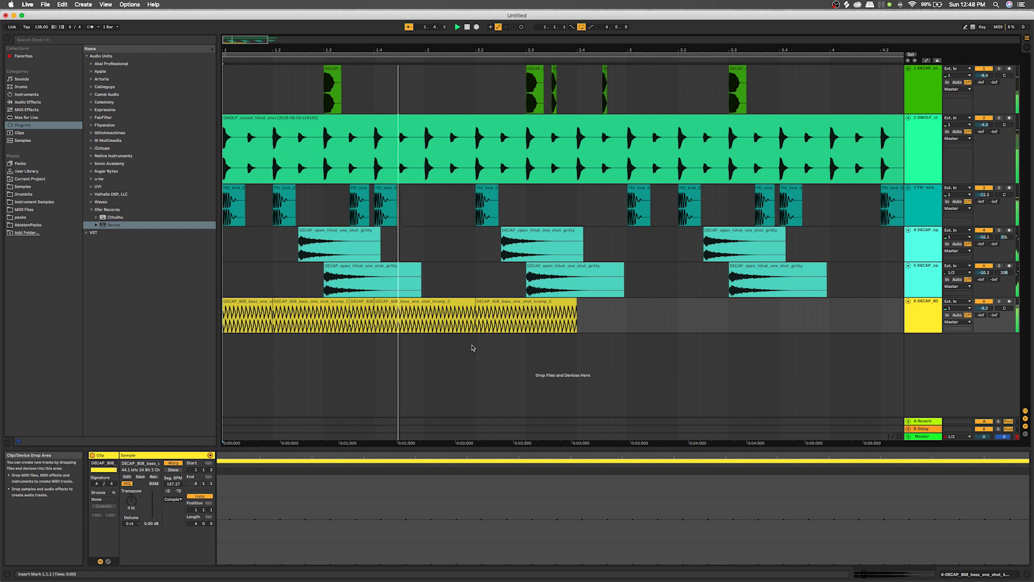
Step: Duplicate the 808 clip from 2.2.1 to 2.4.1, shorten the copy to end at 2.4.3 and transpose it to 12 semitones
{"action": "left_click", "coordinate": [499, 304]}
{"action": "mouse_move", "coordinate": [499, 305]}
{"action": "left_mouse_down"}
{"action": "mouse_move", "coordinate": [618, 307]}
{"action": "mouse_move", "coordinate": [497, 308]}
{"action": "left_mouse_up"}
{"action": "left_click", "coordinate": [393, 362]}
{"action": "key", "text": "space"}
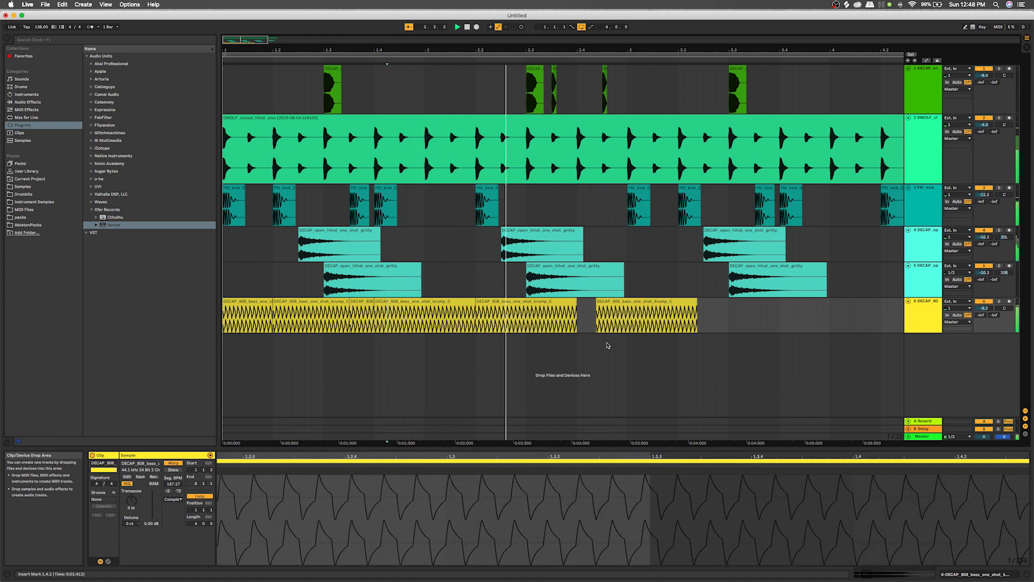
{"action": "left_click", "coordinate": [589, 312]}
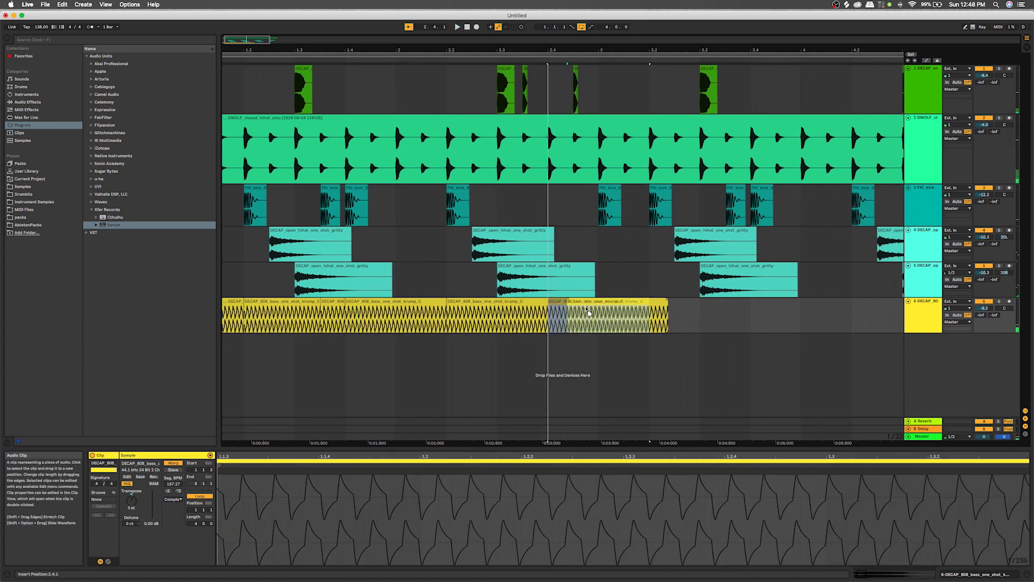
{"action": "key", "text": "plus"}
{"action": "left_click_drag", "start_coordinate": [709, 315], "coordinate": [593, 315]}
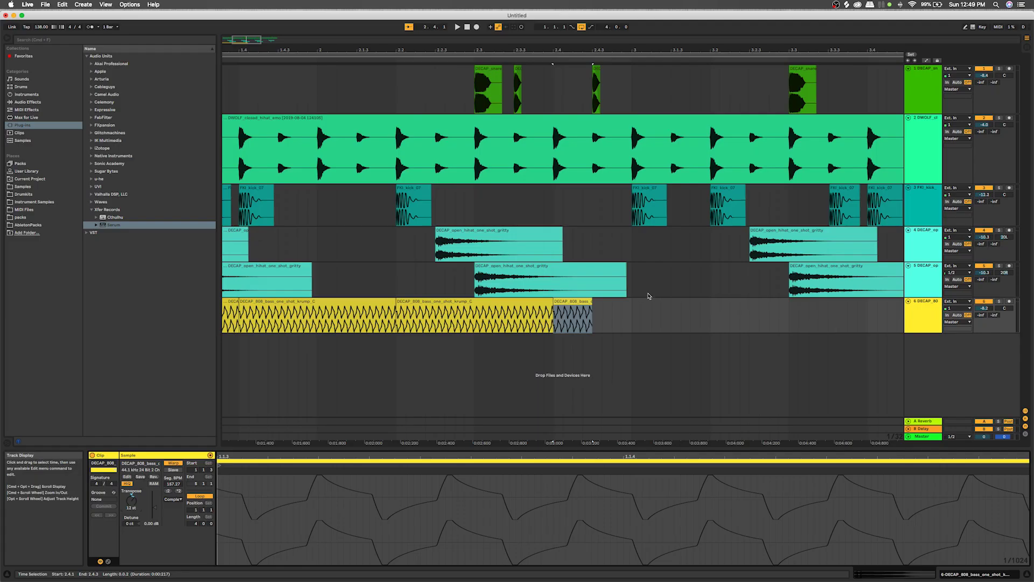
Step: Duplicate the short 808 clip to 2.4.3, set the copy's transpose to 24 semitones and play the bass line
{"action": "key", "text": "super+d"}
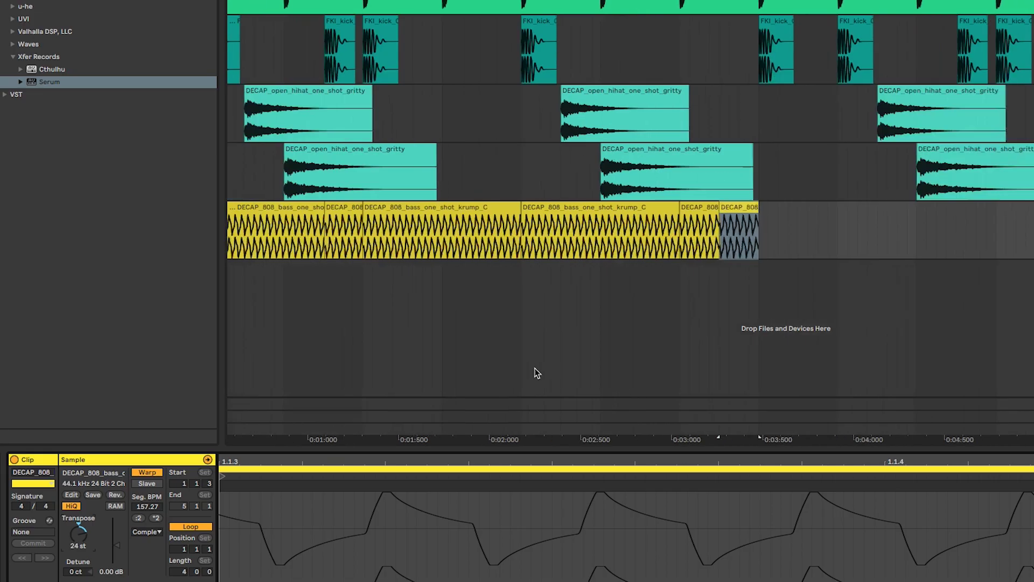
{"action": "key", "text": "minus"}
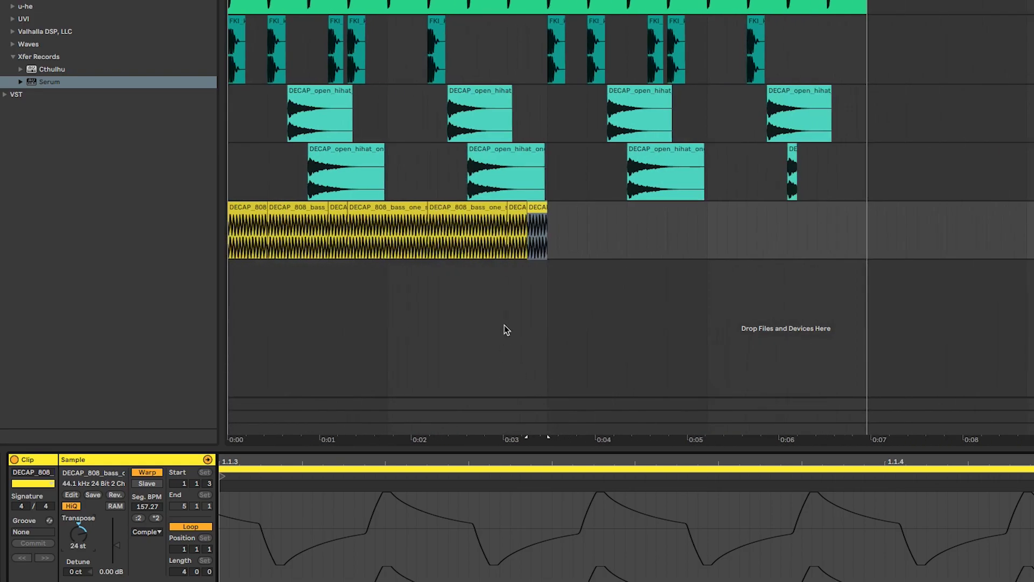
{"action": "left_click", "coordinate": [430, 295]}
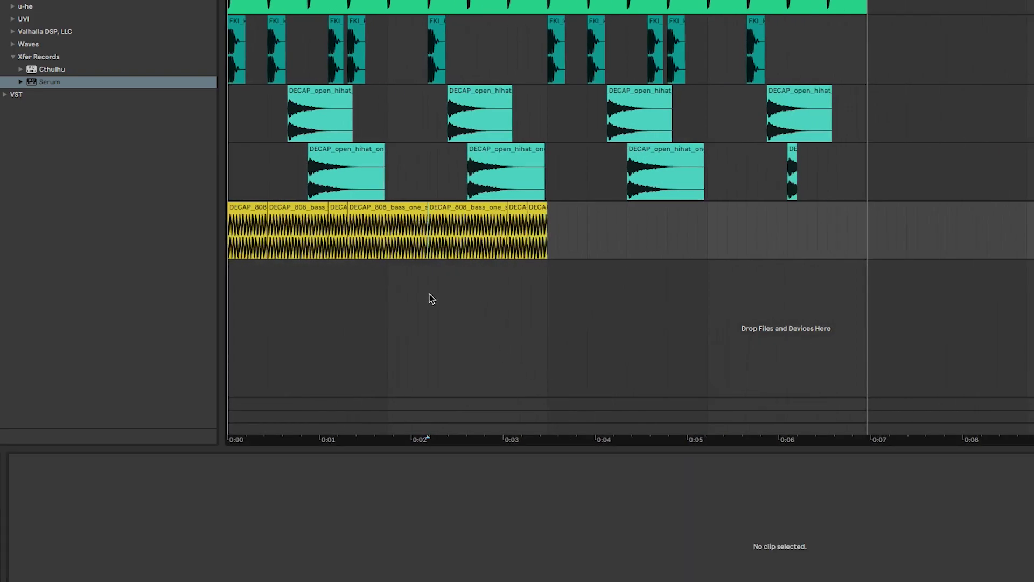
{"action": "left_click", "coordinate": [266, 282]}
{"action": "key", "text": "space"}
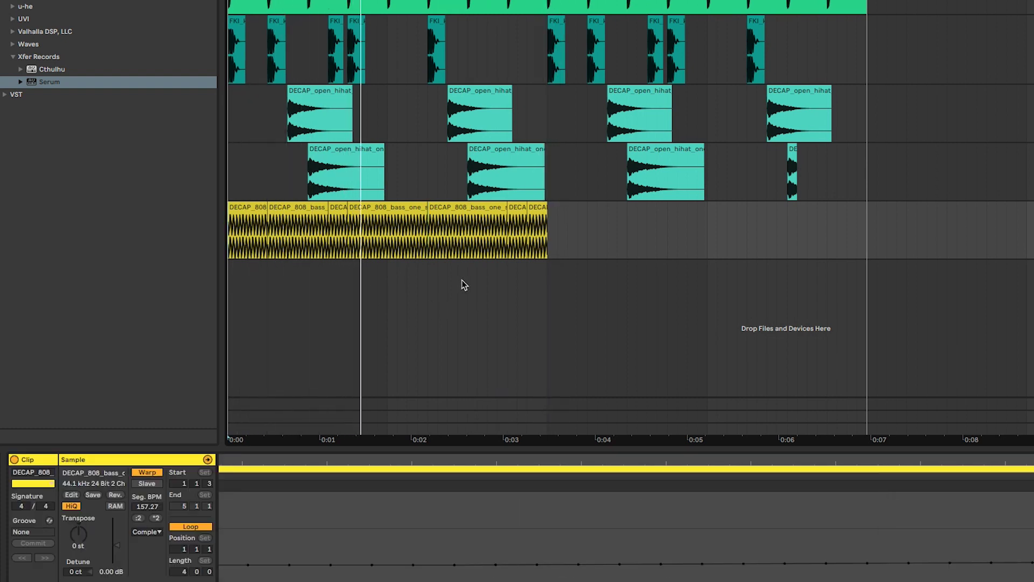
Step: Duplicate all the 808 clips of the first two bars into bars 3 and 4 and play from bar 3
{"action": "left_click", "coordinate": [545, 237]}
{"action": "key", "text": "super+a"}
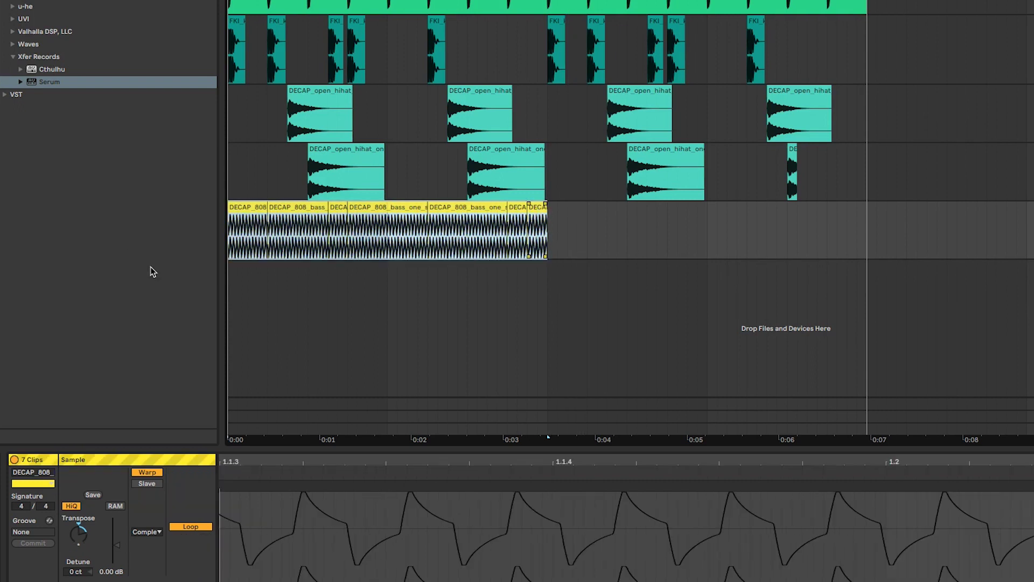
{"action": "key", "text": "super+d"}
{"action": "left_click", "coordinate": [557, 281]}
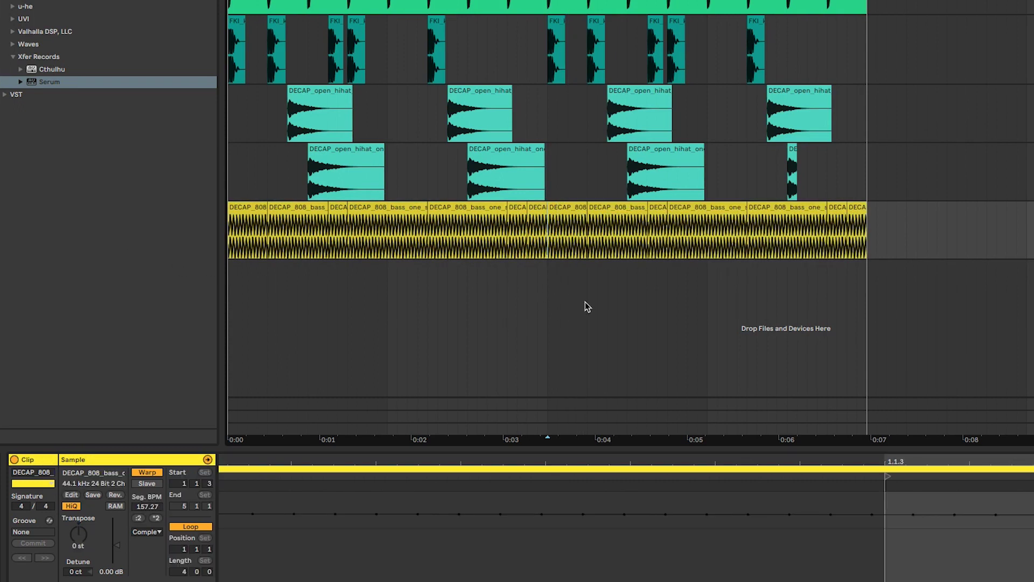
{"action": "key", "text": "space"}
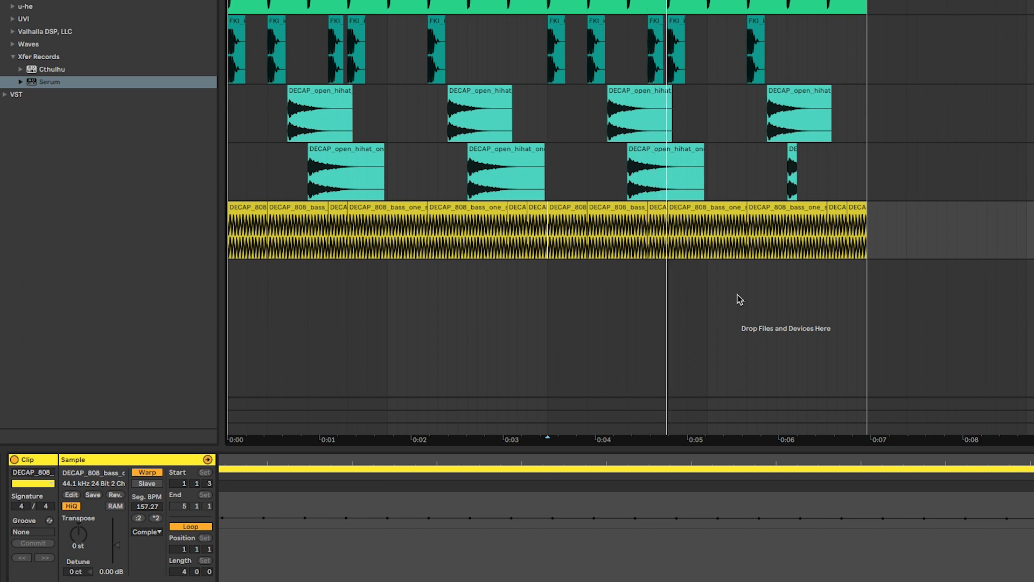
Step: Delete the last three 808 clips, from 4.2.1 to the end of bar 4
{"action": "left_click", "coordinate": [772, 210]}
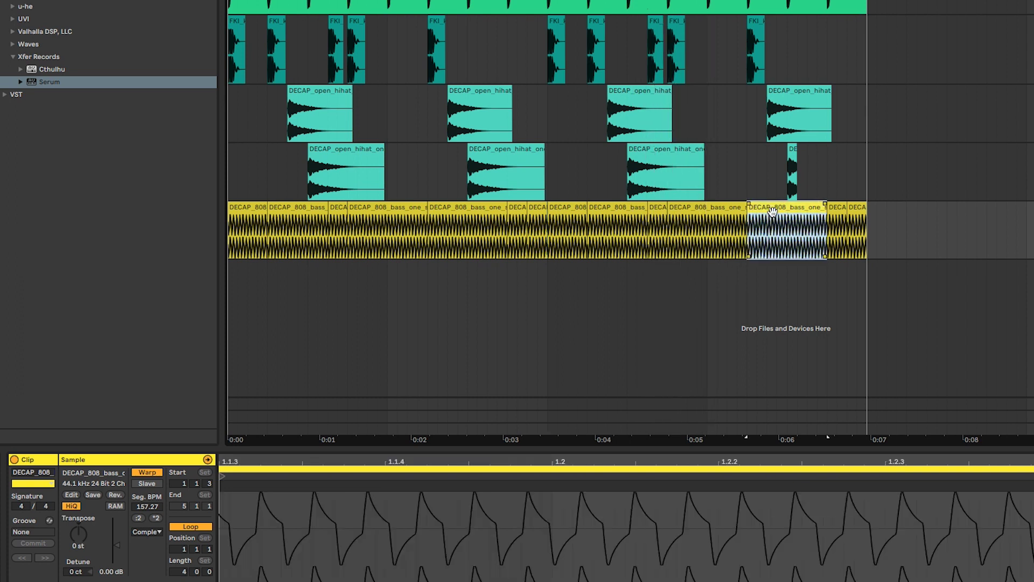
{"action": "key", "text": "Delete"}
{"action": "key", "text": "Right"}
{"action": "key", "text": "Delete"}
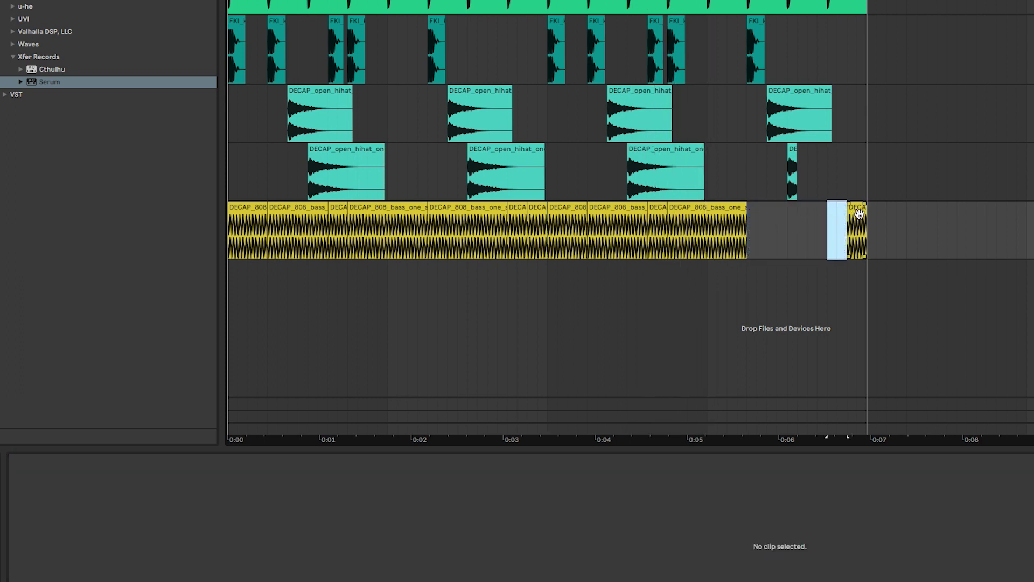
{"action": "key", "text": "Delete"}
Step: Duplicate the 808 clip from 3.4.1 to 4.2.1, transpose the copy to 5 semitones and play the section before it
{"action": "left_click", "coordinate": [735, 215]}
{"action": "key", "text": "ctrl+d"}
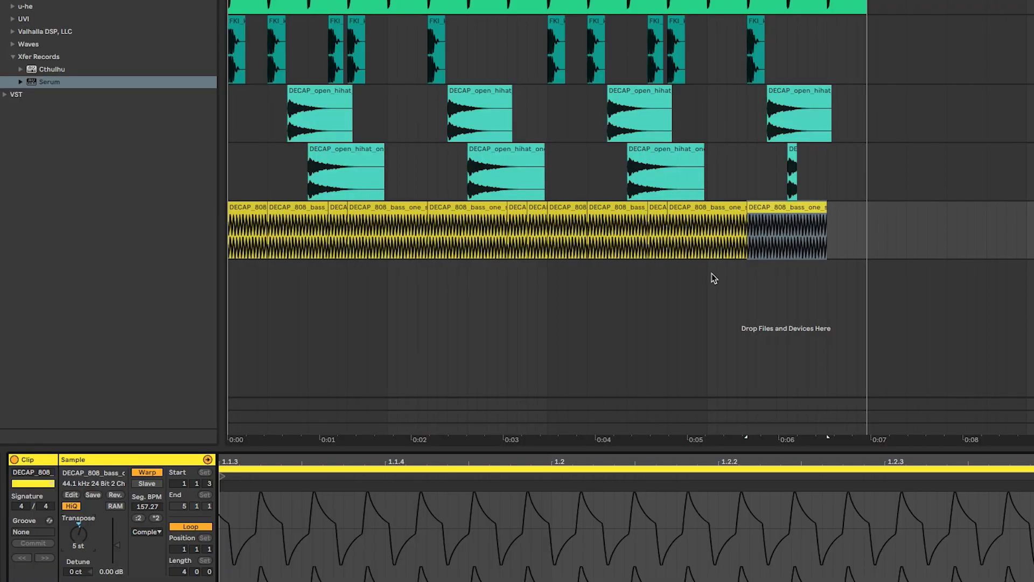
{"action": "left_click", "coordinate": [712, 274]}
{"action": "left_click", "coordinate": [645, 280]}
{"action": "key", "text": "space"}
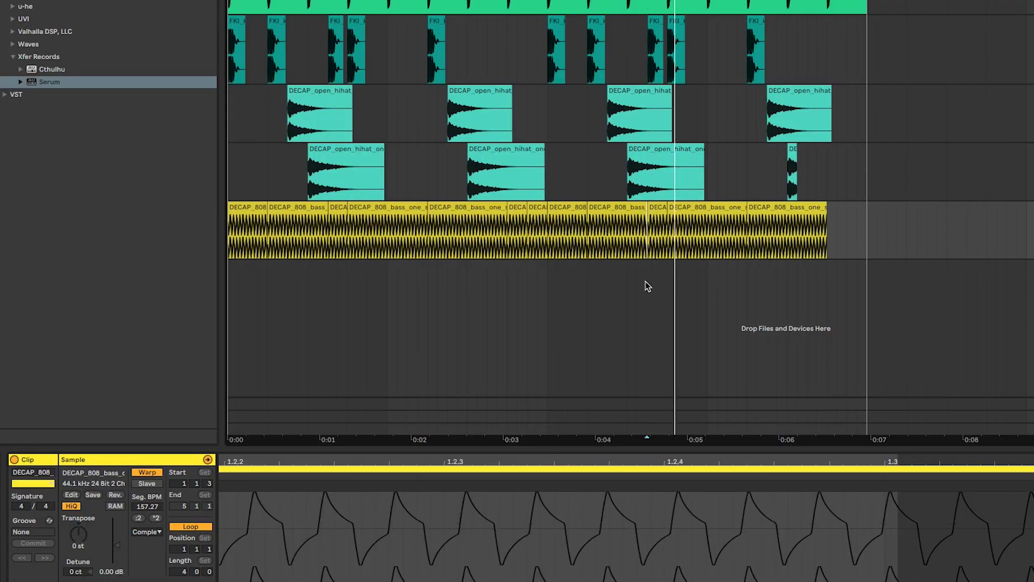
Step: Duplicate the last 808 clip to 4.4.1, shorten the copy to end at bar 5, set its transpose to 3 semitones and play
{"action": "scroll", "coordinate": [687, 283], "scroll_direction": "right", "scroll_amount": 2}
{"action": "key", "text": "space"}
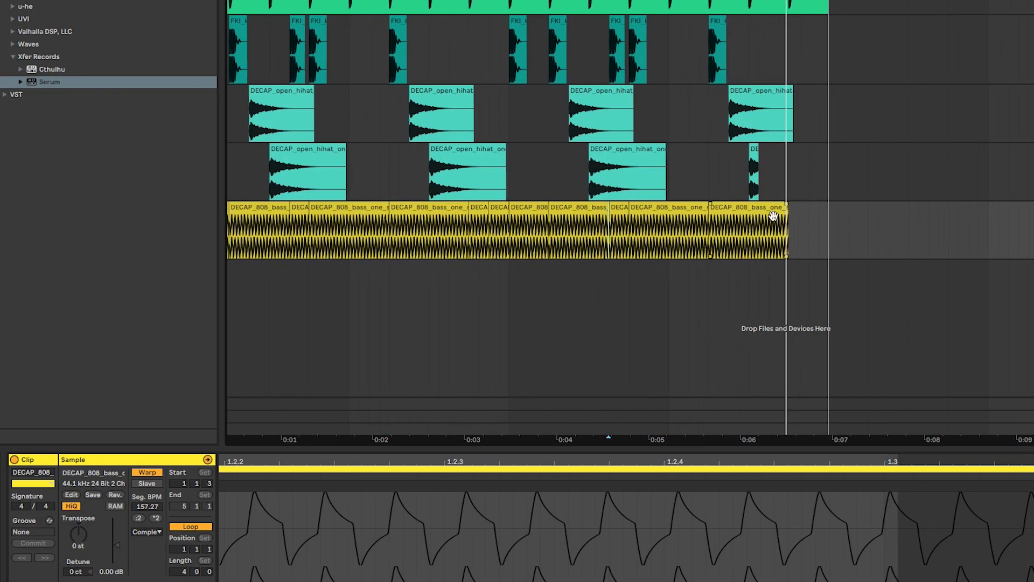
{"action": "key", "text": "ctrl+d"}
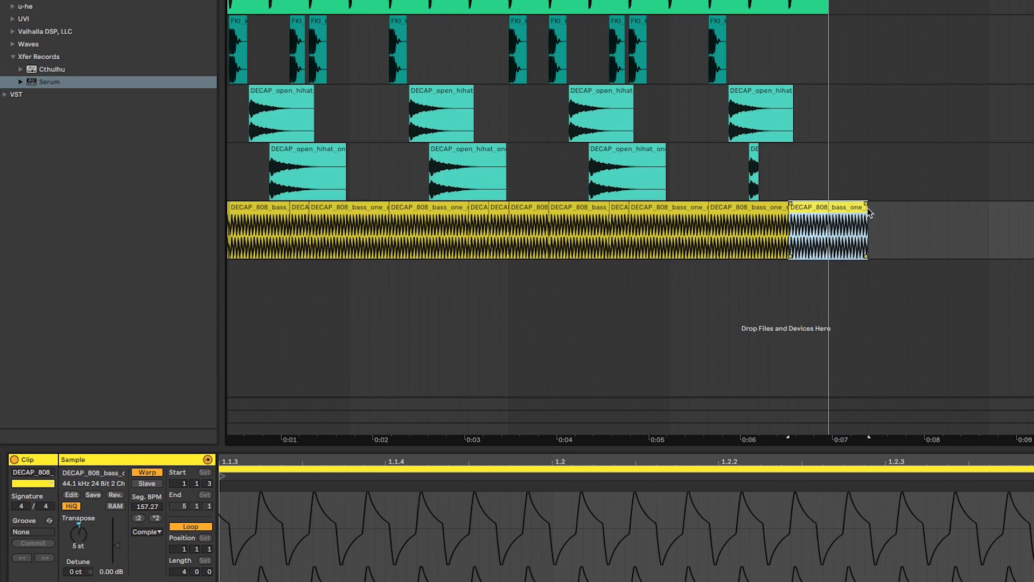
{"action": "left_click_drag", "start_coordinate": [868, 213], "coordinate": [827, 208]}
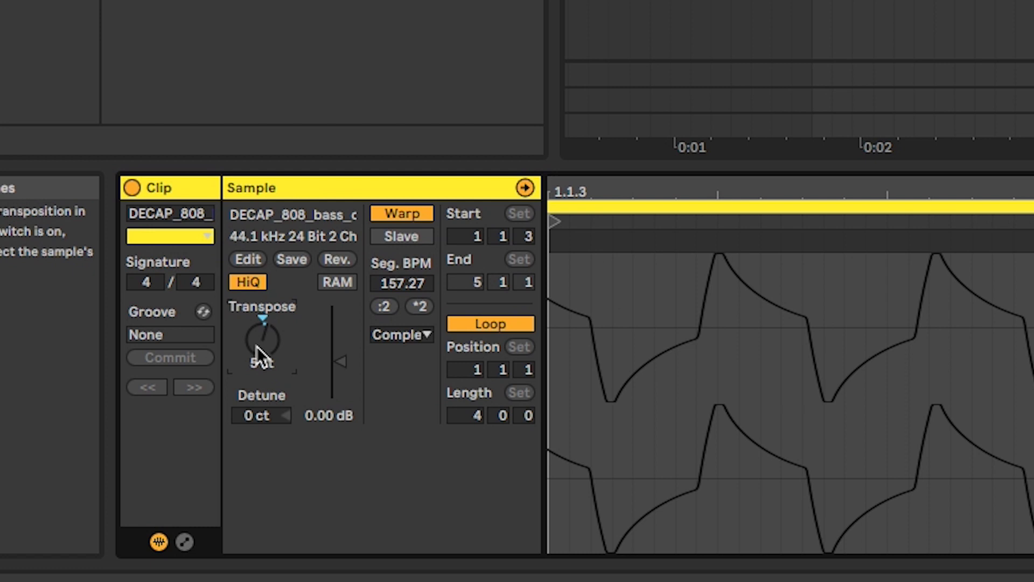
{"action": "left_click_drag", "start_coordinate": [74, 540], "coordinate": [74, 545]}
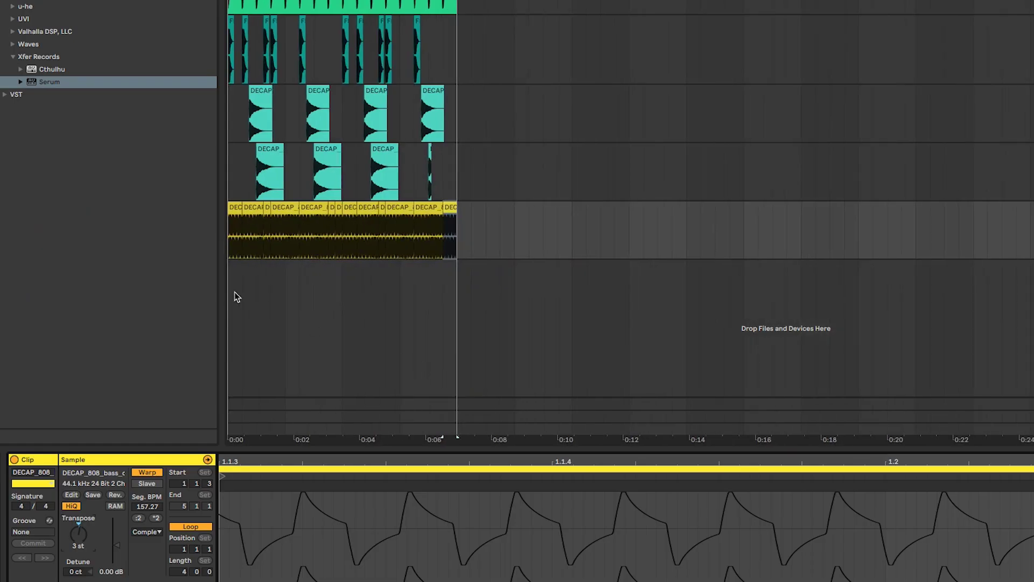
{"action": "key", "text": "Home"}
{"action": "key", "text": "space"}
{"action": "key", "text": "plus"}
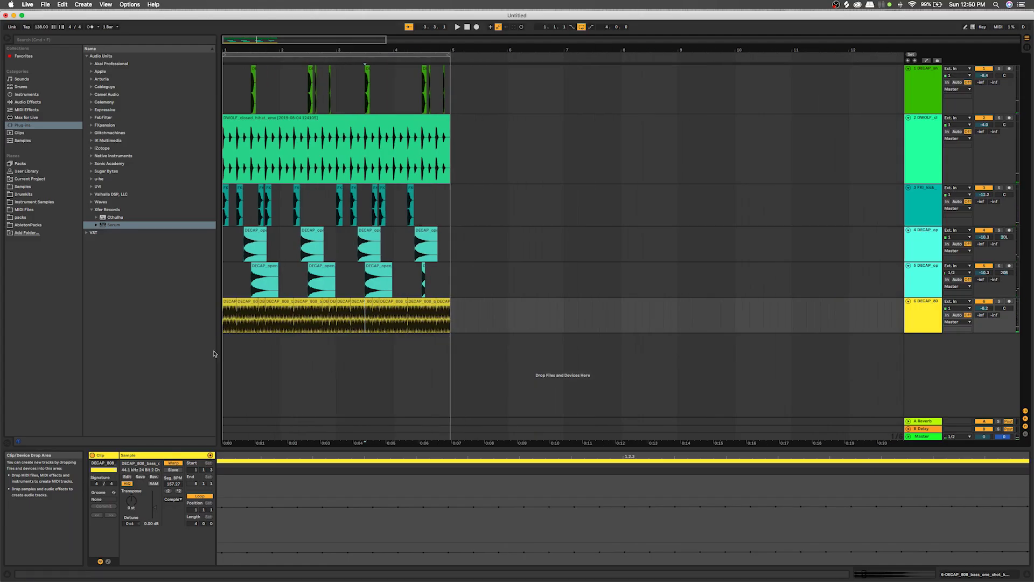
Step: Lower the volume of all six tracks together, bringing the snare track to -10.7 dB, and play from the start
{"action": "left_click", "coordinate": [225, 351]}
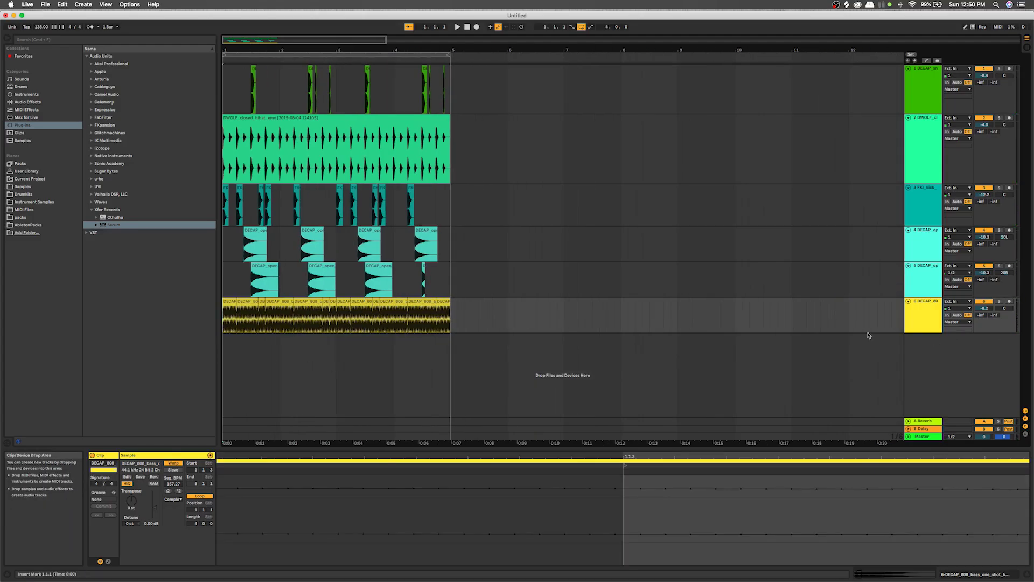
{"action": "left_click", "coordinate": [918, 105], "text": "shift"}
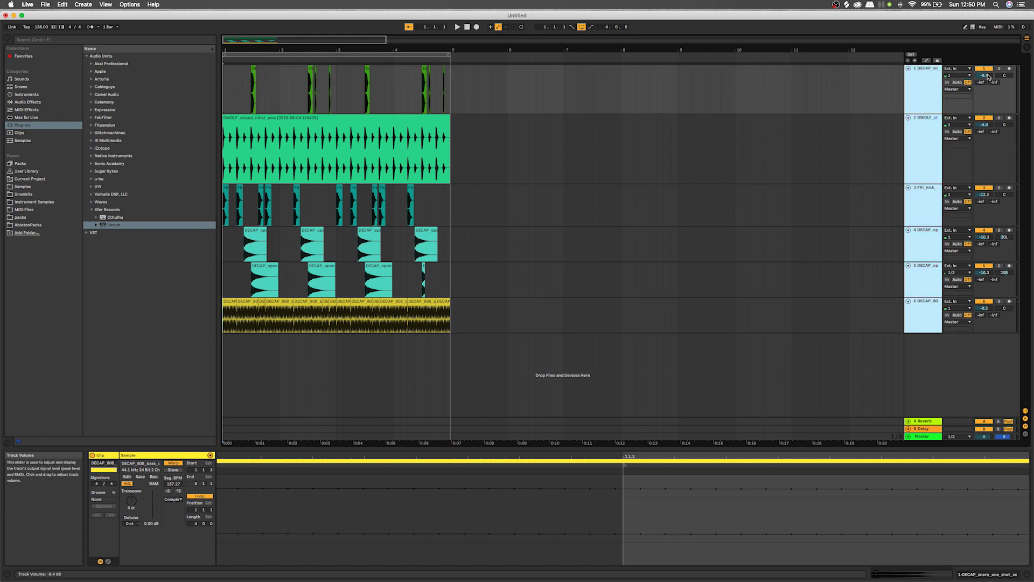
{"action": "left_click_drag", "start_coordinate": [986, 76], "coordinate": [986, 79]}
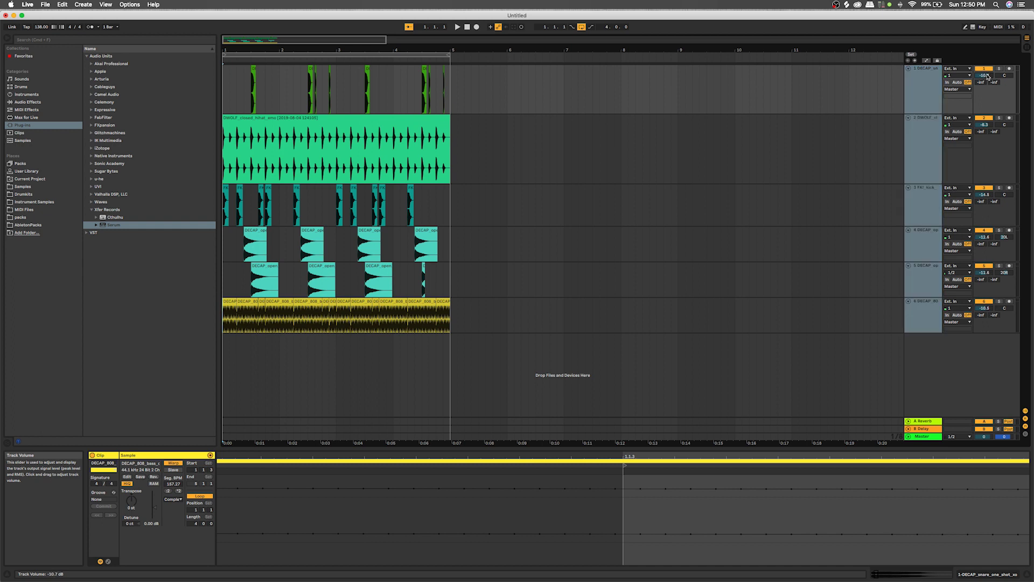
{"action": "key", "text": "space"}
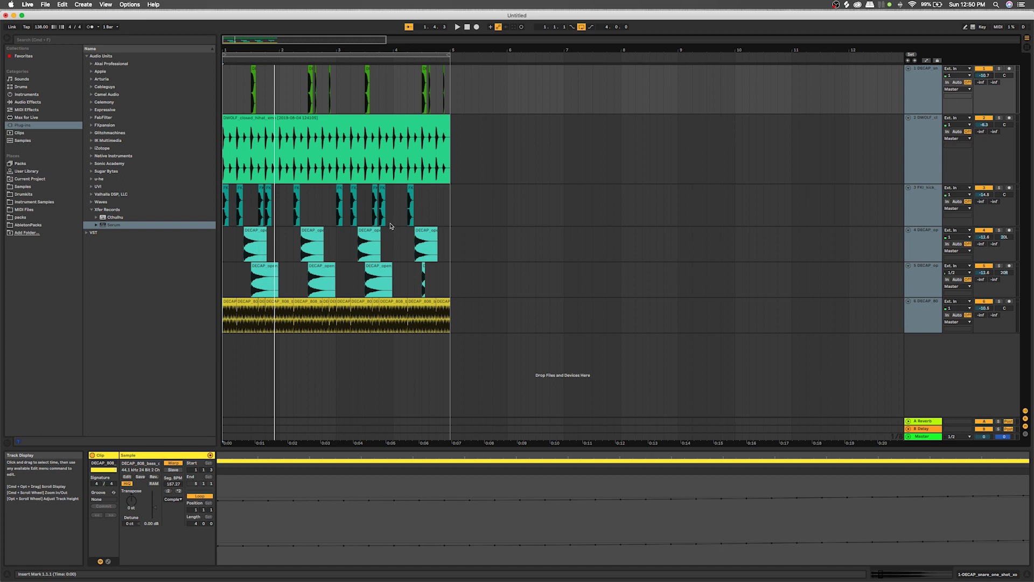
{"action": "left_click", "coordinate": [515, 251]}
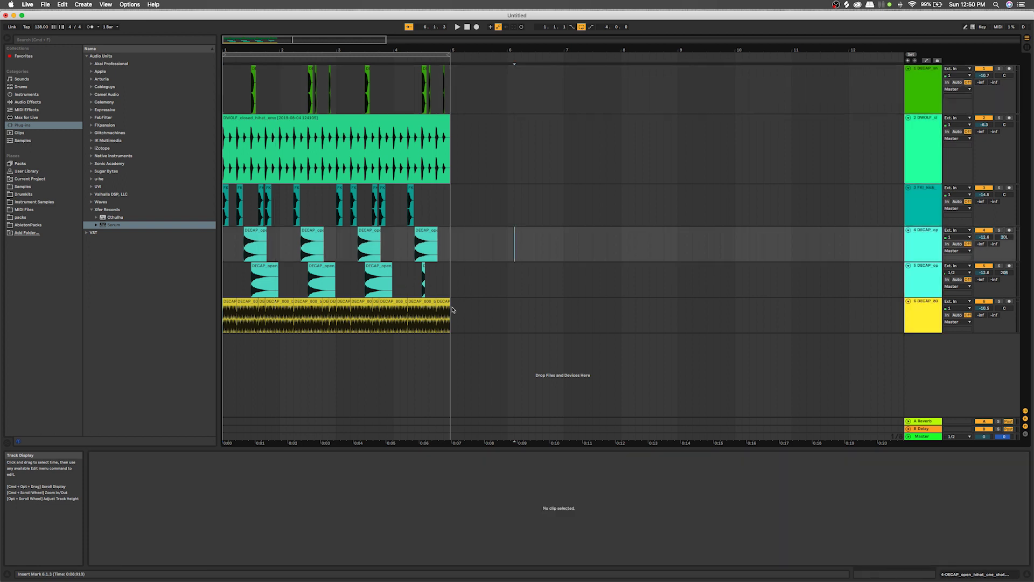
Step: Move the snare track below the closed hi-hat track in the arrangement
{"action": "left_click", "coordinate": [447, 315]}
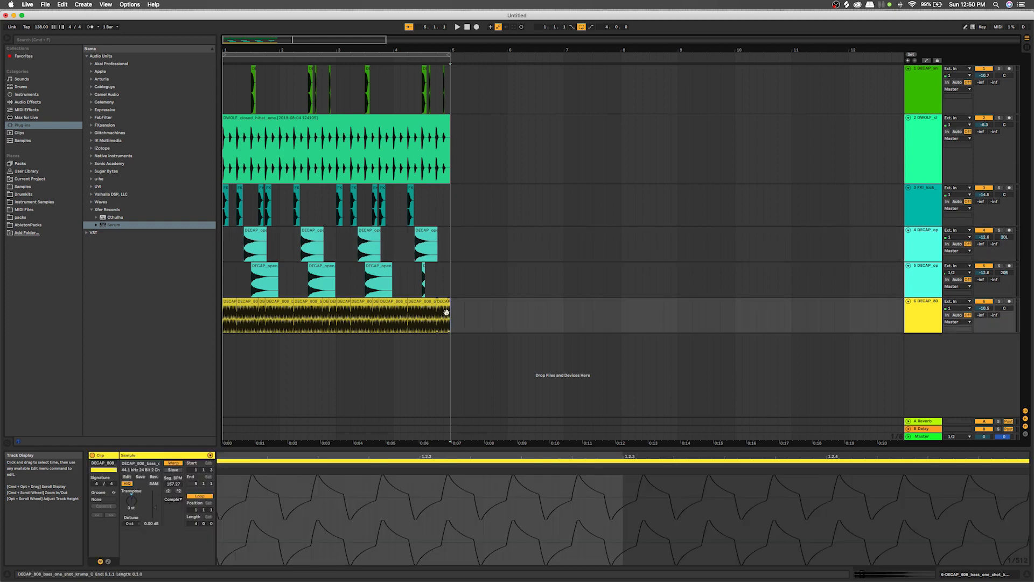
{"action": "left_click", "coordinate": [424, 280]}
{"action": "left_click", "coordinate": [600, 139]}
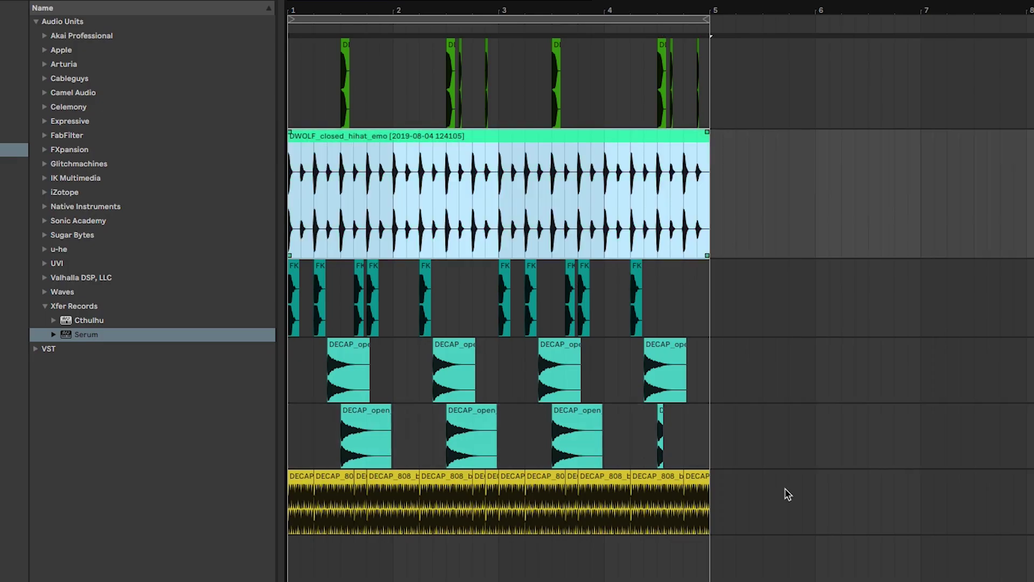
{"action": "left_click", "coordinate": [789, 501]}
{"action": "left_click_drag", "start_coordinate": [1031, 81], "coordinate": [1023, 253]}
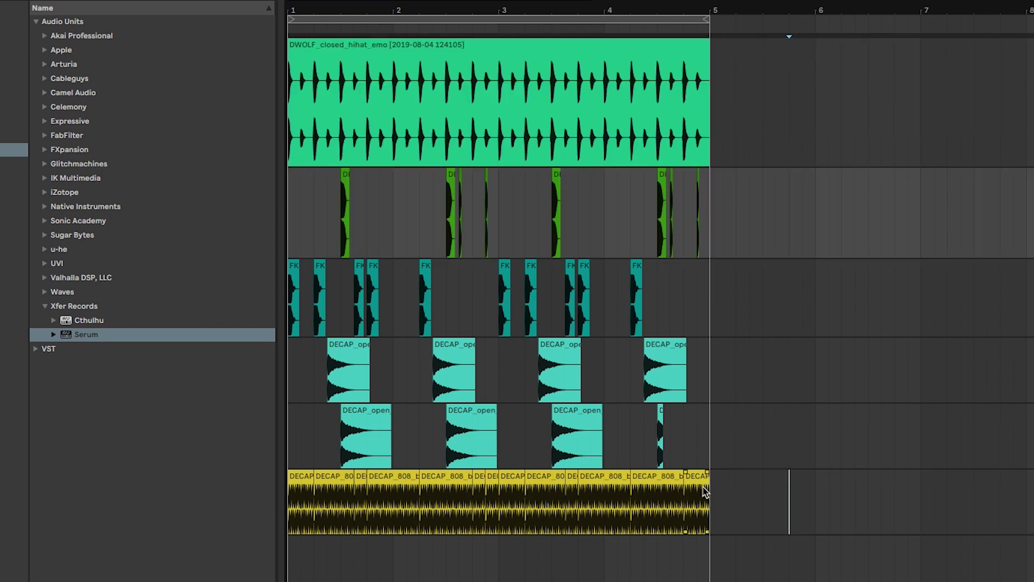
Step: Consolidate bars 1 to 4 of the snare, kick, both open hi-hat and 808 tracks into one clip per track
{"action": "mouse_move", "coordinate": [712, 495]}
{"action": "left_mouse_down"}
{"action": "mouse_move", "coordinate": [309, 246]}
{"action": "mouse_move", "coordinate": [259, 251]}
{"action": "left_mouse_up"}
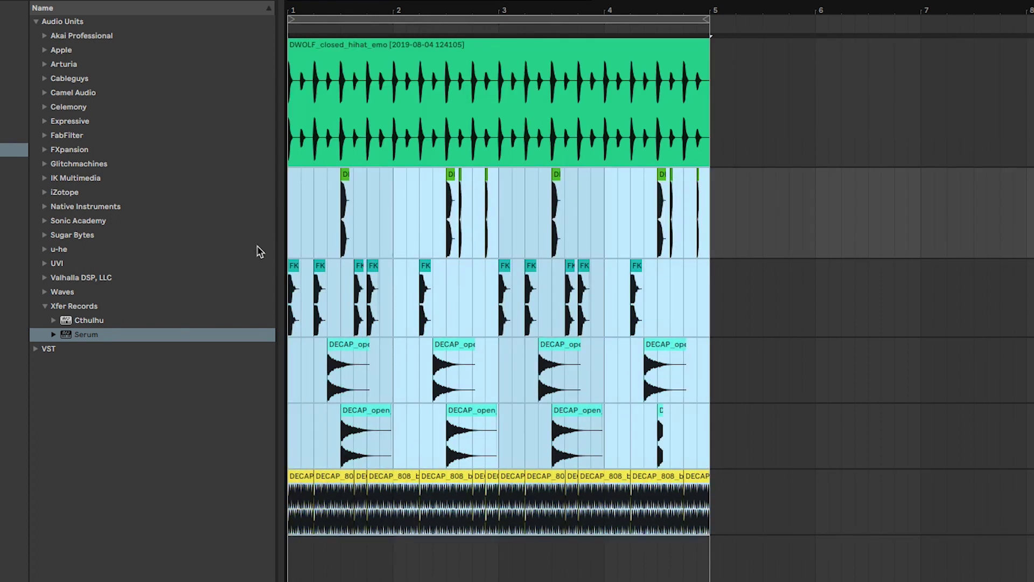
{"action": "key", "text": "super+j"}
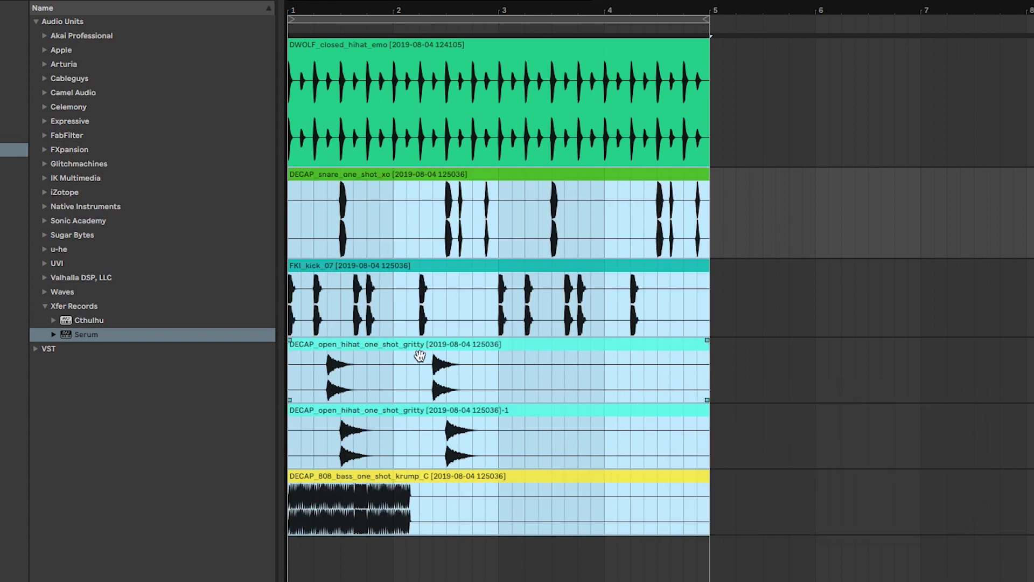
{"action": "left_click", "coordinate": [426, 509]}
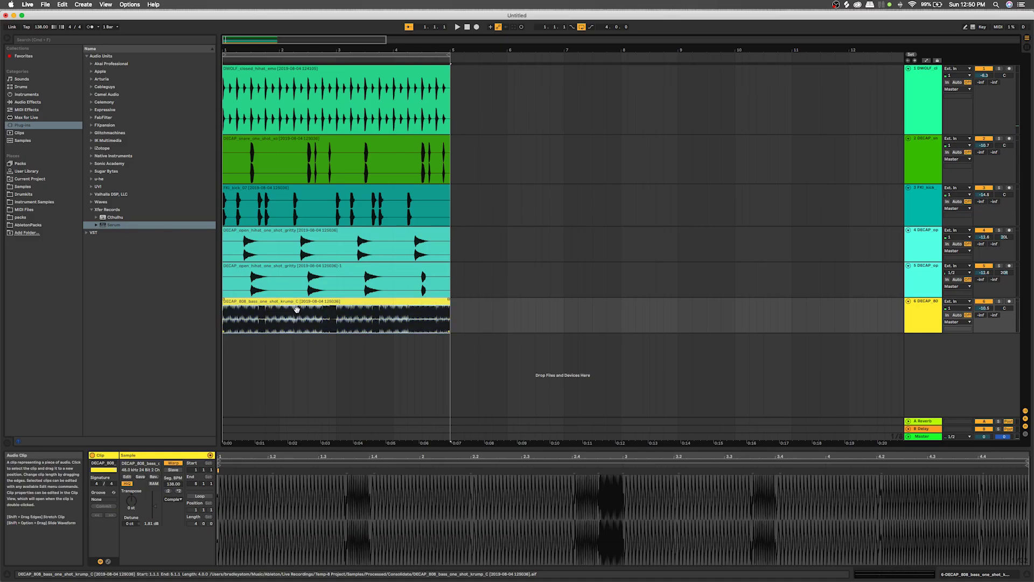
{"action": "key", "text": "super+d"}
{"action": "left_click", "coordinate": [317, 280], "text": "shift"}
{"action": "key", "text": "super+d"}
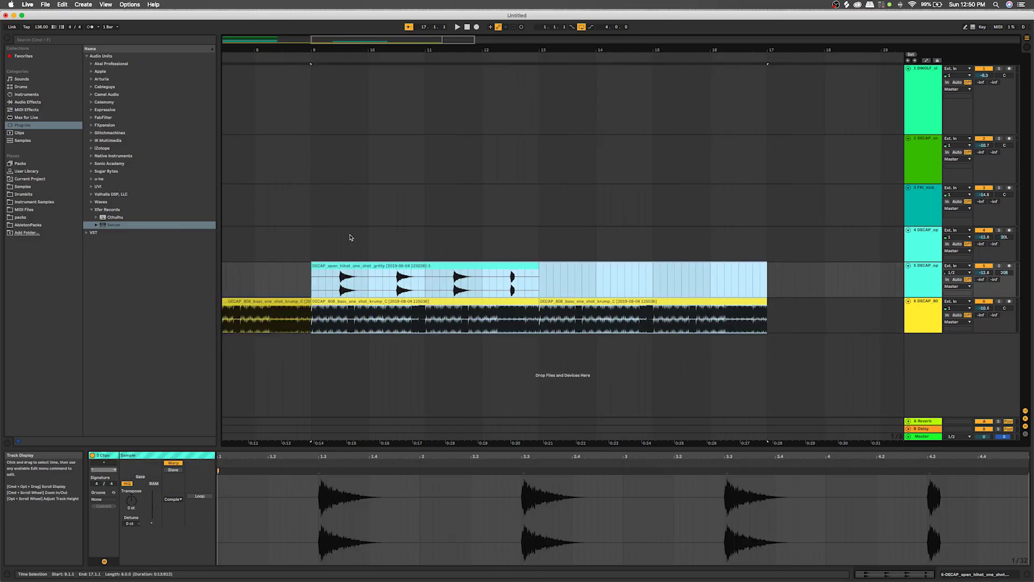
{"action": "key", "text": "super+z"}
{"action": "key", "text": "super+z"}
Step: Play the consolidated four-bar loop from the start
{"action": "key", "text": "w"}
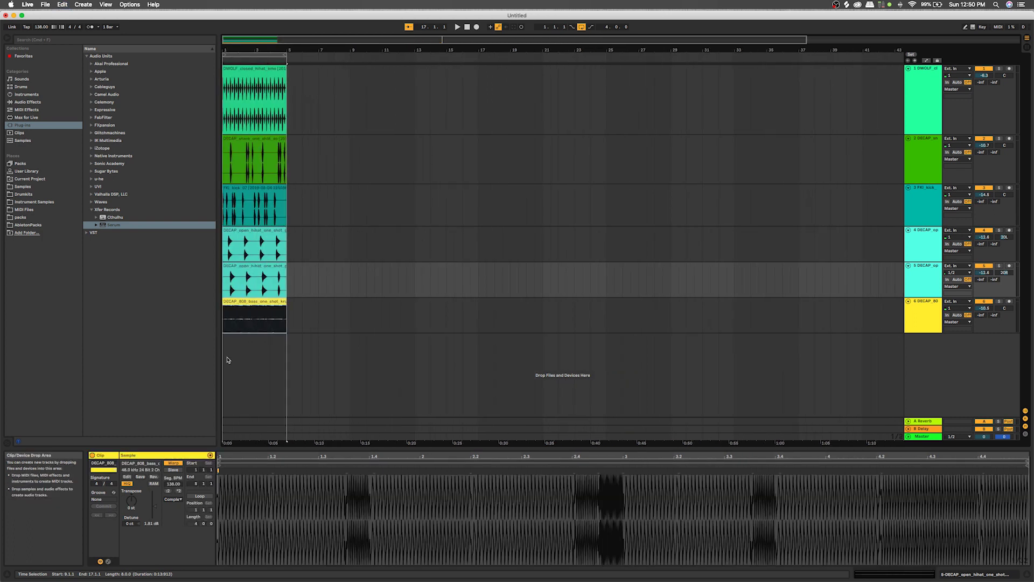
{"action": "left_click", "coordinate": [225, 358]}
{"action": "key", "text": "space"}
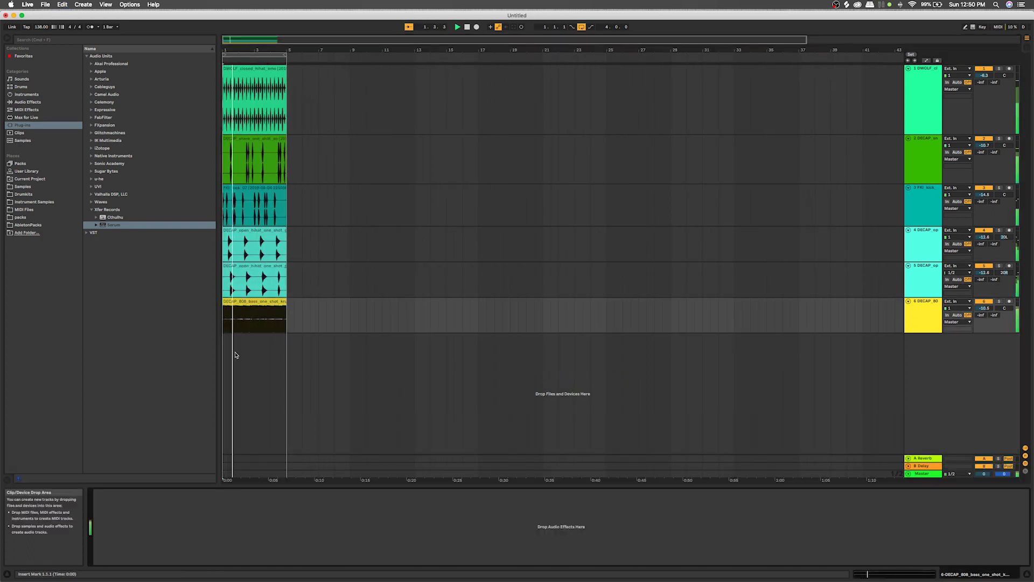
{"action": "key", "text": "plus"}
{"action": "key", "text": "plus"}
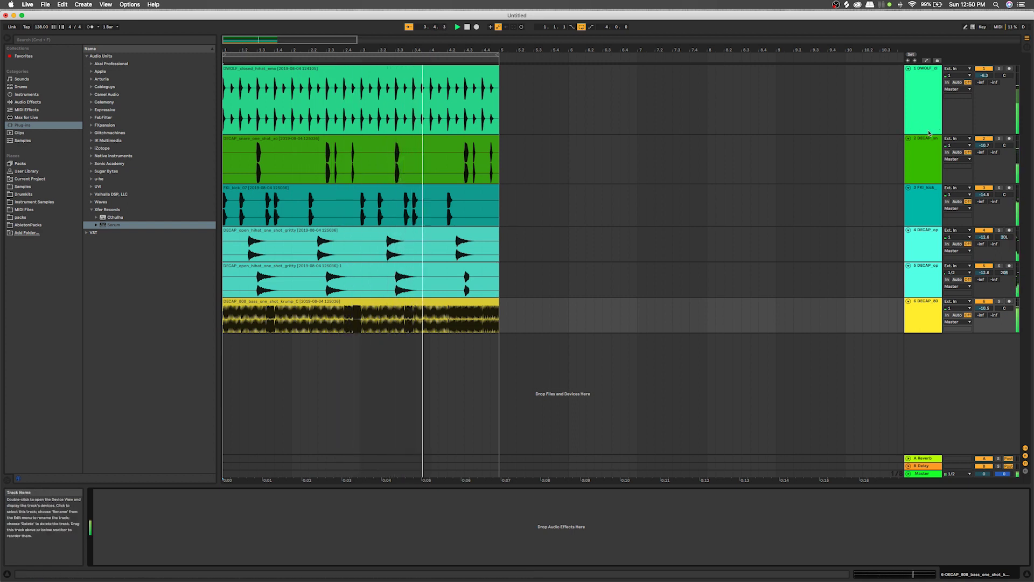
{"action": "key", "text": "space"}
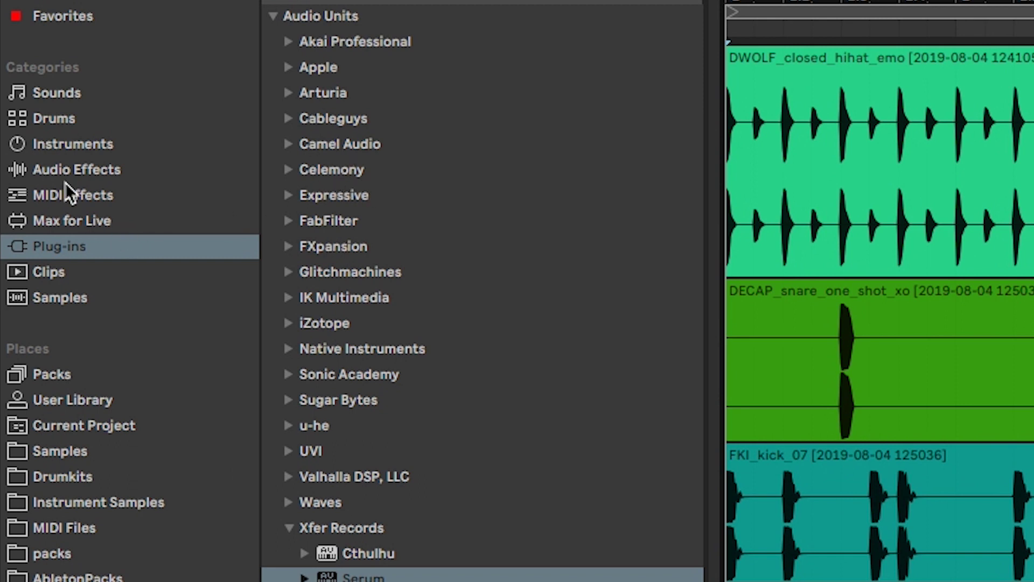
Step: Add a Compressor audio effect to the 808 track and rename the FKI_kick track as Kick
{"action": "left_click", "coordinate": [77, 172]}
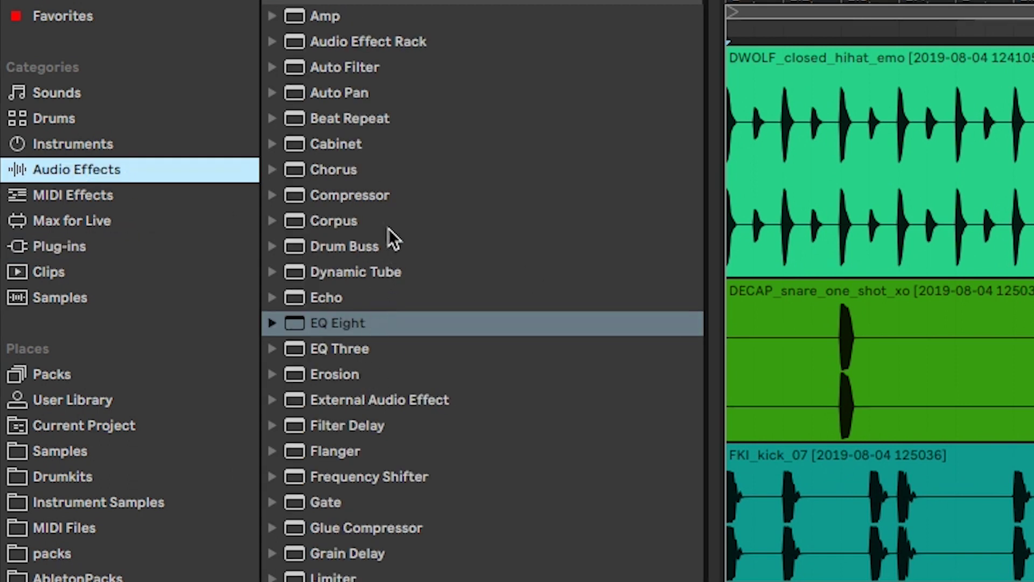
{"action": "double_click", "coordinate": [375, 197]}
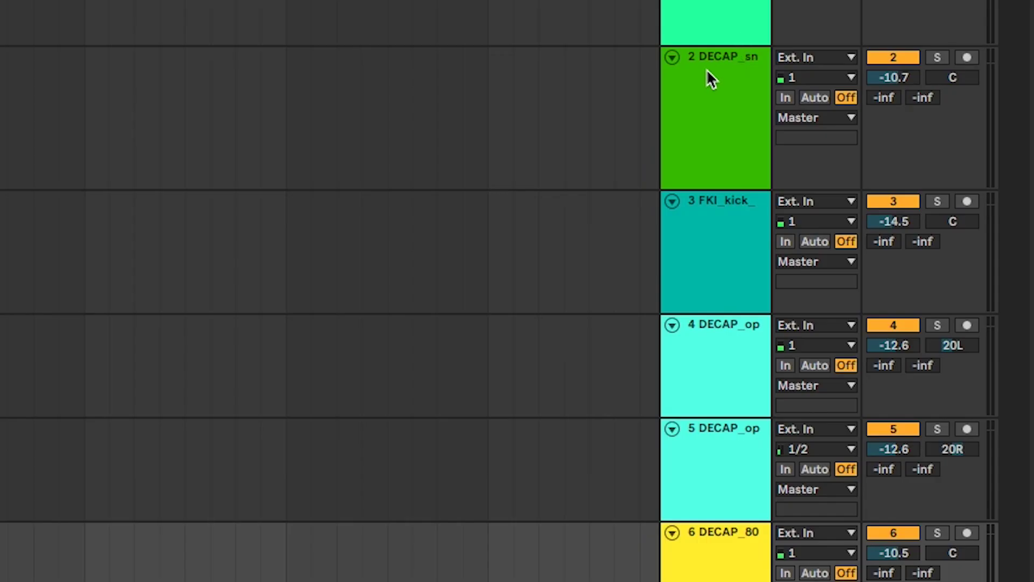
{"action": "left_click", "coordinate": [723, 208]}
{"action": "key", "text": "ctrl+r"}
{"action": "type", "text": "Kick"}
Step: Enable the sidechain in the 808 track's Compressor and set its audio source to the Kick track
{"action": "left_click", "coordinate": [358, 351]}
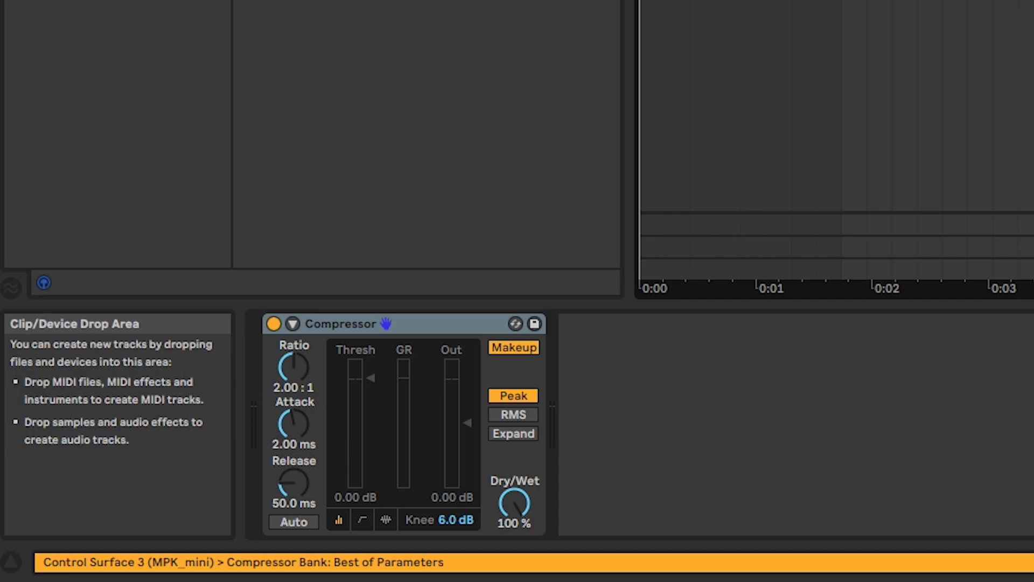
{"action": "left_click", "coordinate": [293, 323]}
{"action": "left_click", "coordinate": [338, 351]}
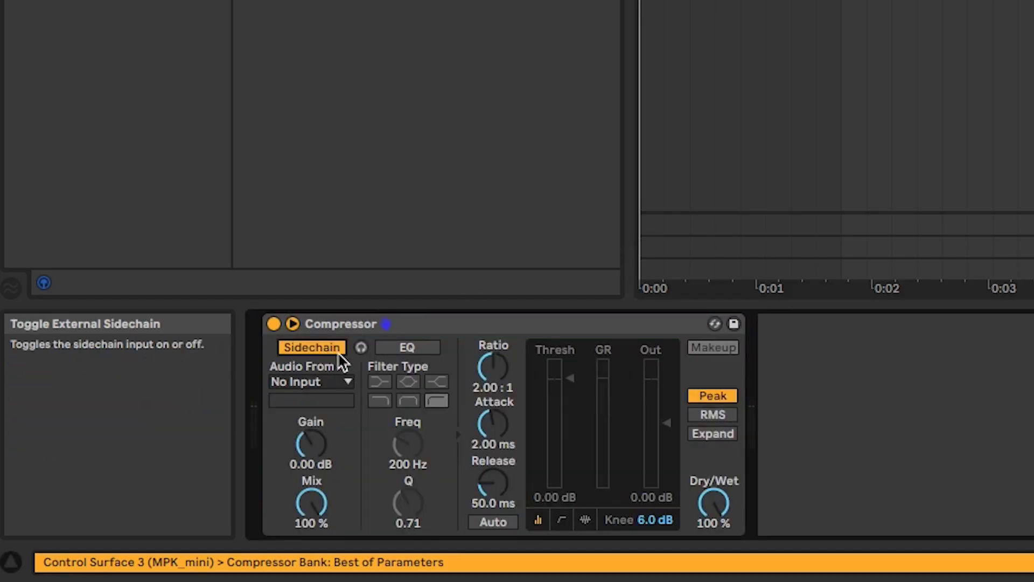
{"action": "left_click", "coordinate": [311, 383]}
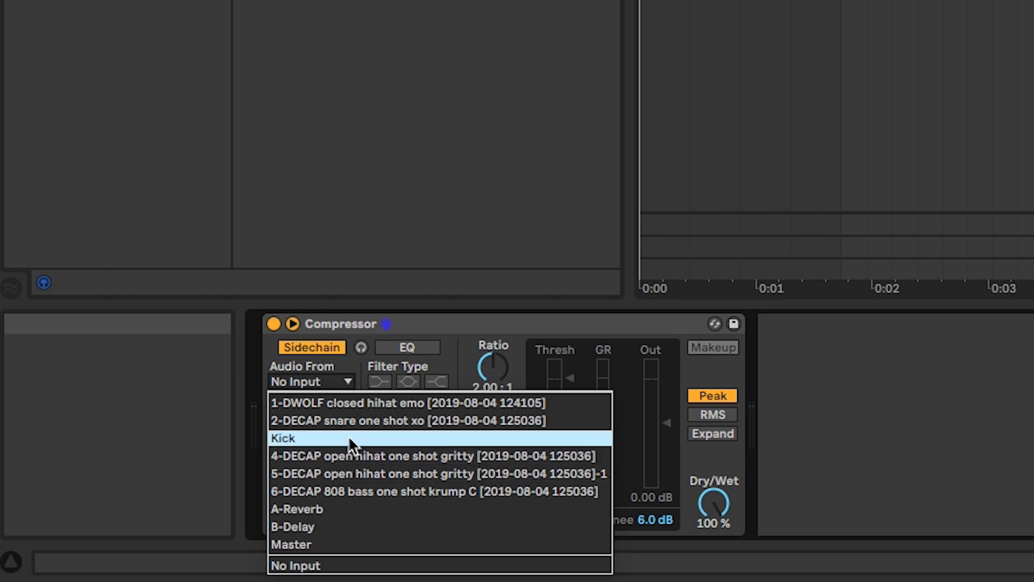
{"action": "left_click", "coordinate": [348, 438]}
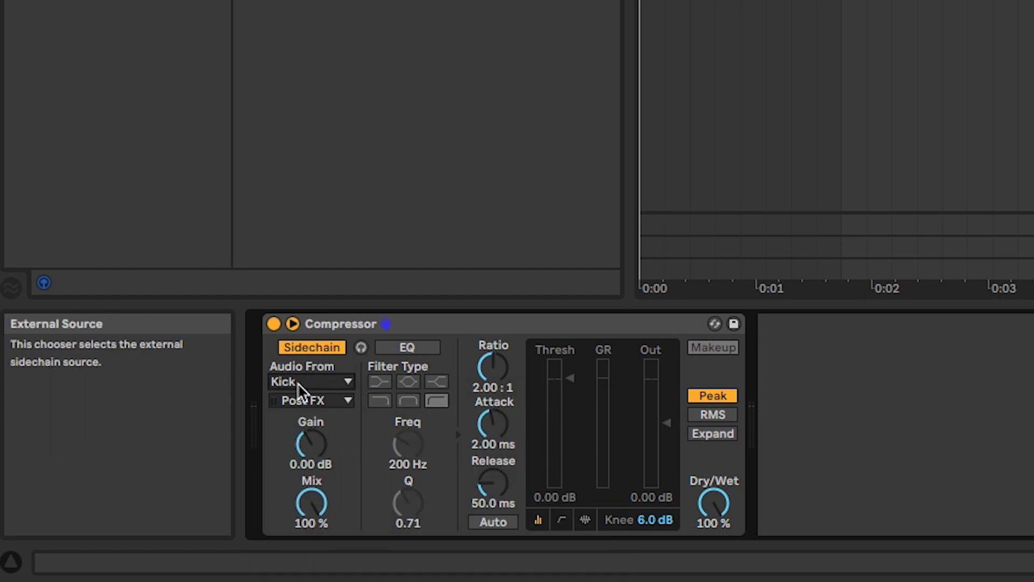
Step: Lower the sidechained Compressor's threshold to -24.7 dB and play the 808 both soloed and with the full beat
{"action": "left_click_drag", "start_coordinate": [570, 379], "coordinate": [570, 405]}
{"action": "left_click_drag", "start_coordinate": [572, 445], "coordinate": [570, 451]}
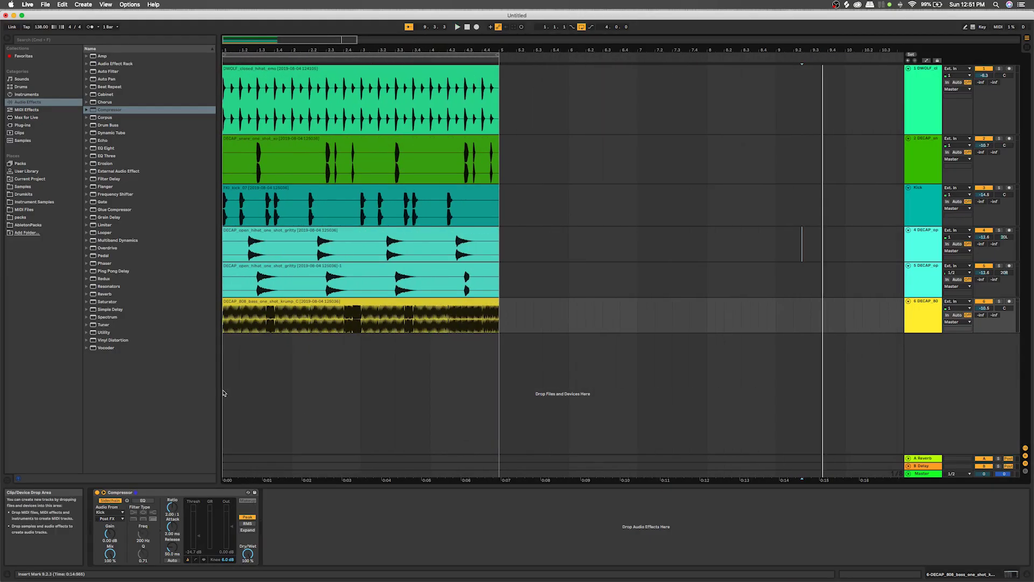
{"action": "left_click", "coordinate": [1000, 302]}
{"action": "key", "text": "space"}
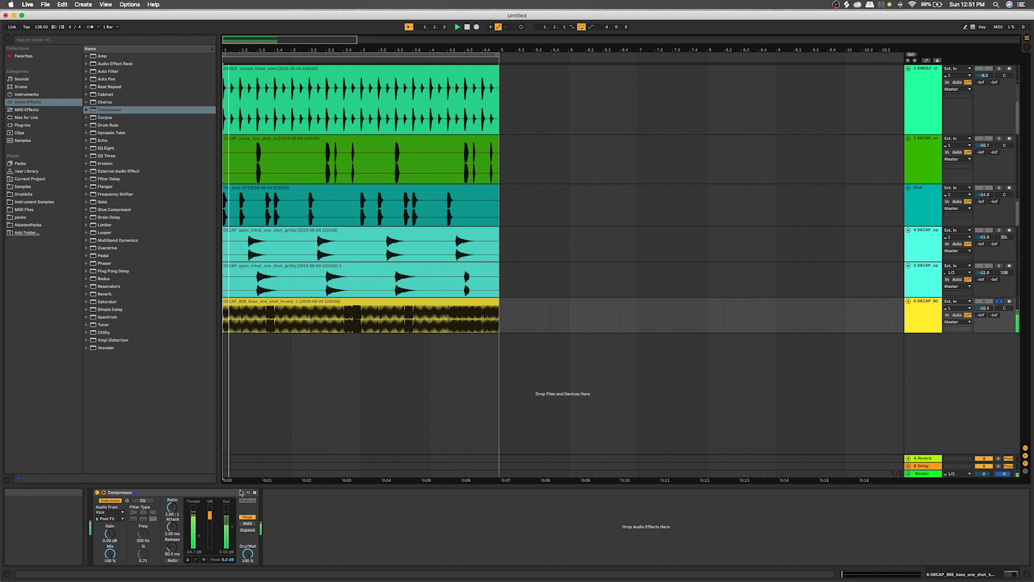
{"action": "left_click", "coordinate": [999, 301]}
{"action": "key", "text": "space"}
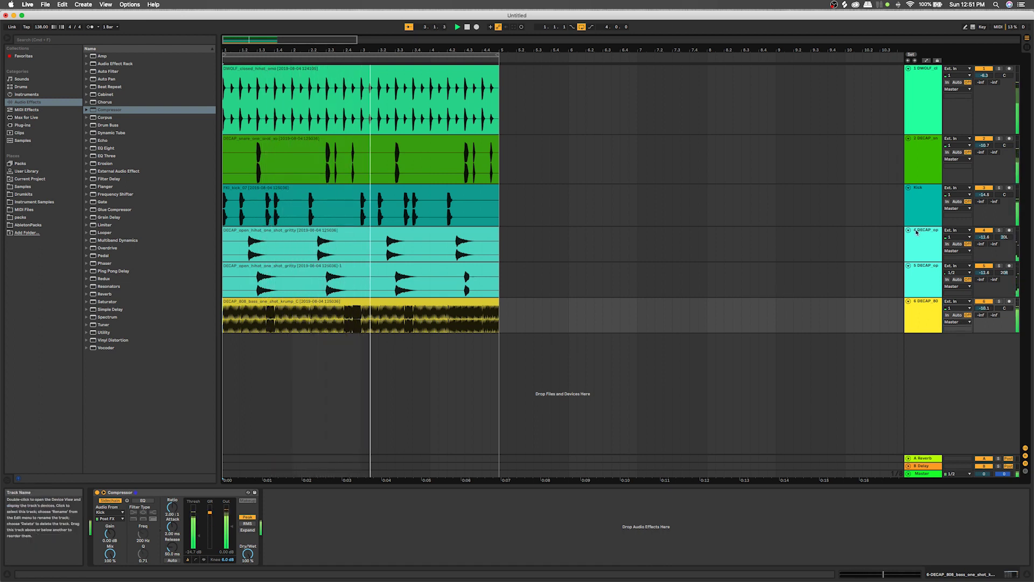
Step: Add a Saturator to the snare track, raise its drive and turn on Soft Clip
{"action": "left_click", "coordinate": [915, 176]}
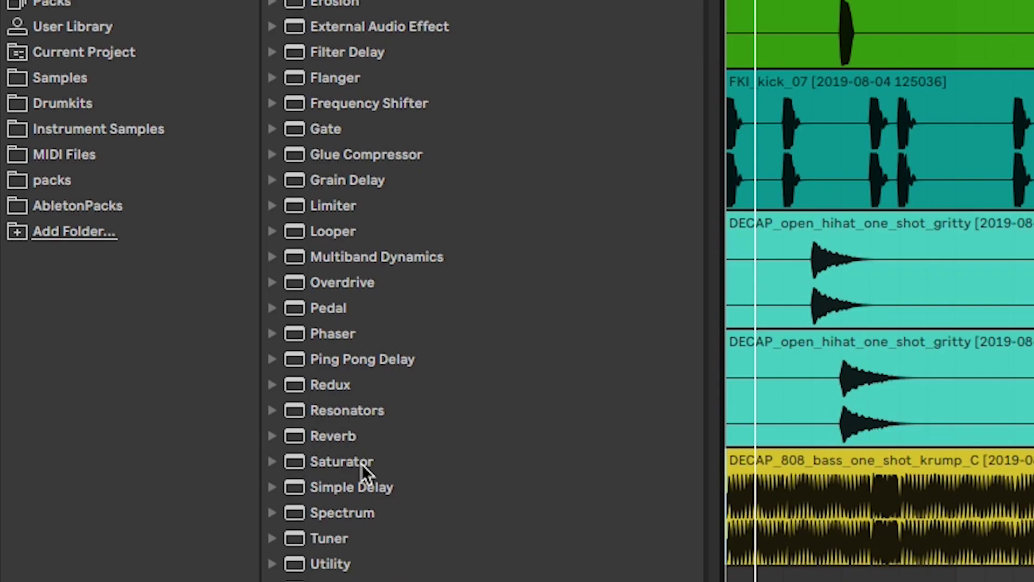
{"action": "left_click_drag", "start_coordinate": [362, 465], "coordinate": [405, 453]}
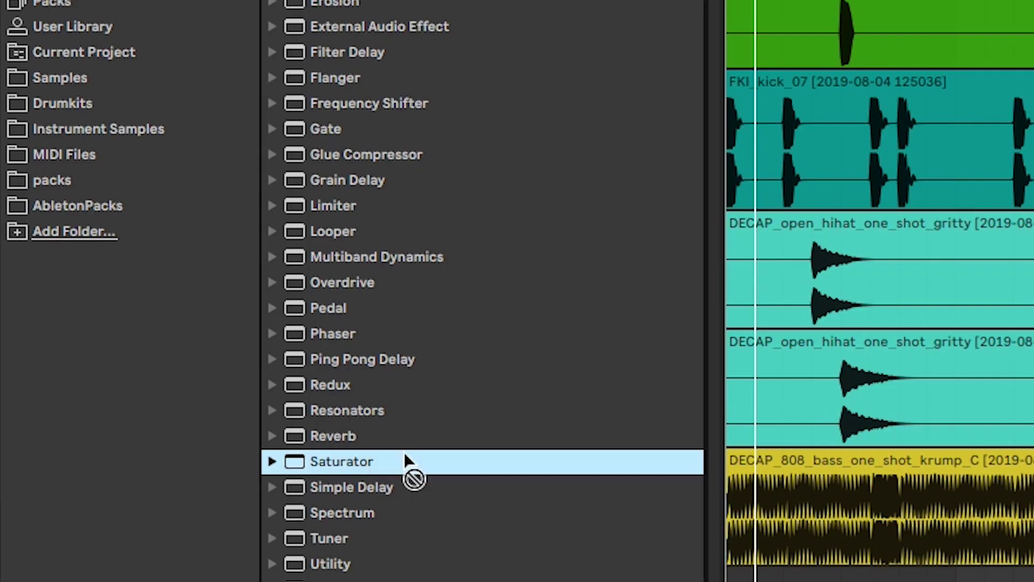
{"action": "left_click_drag", "start_coordinate": [734, 206], "coordinate": [935, 129]}
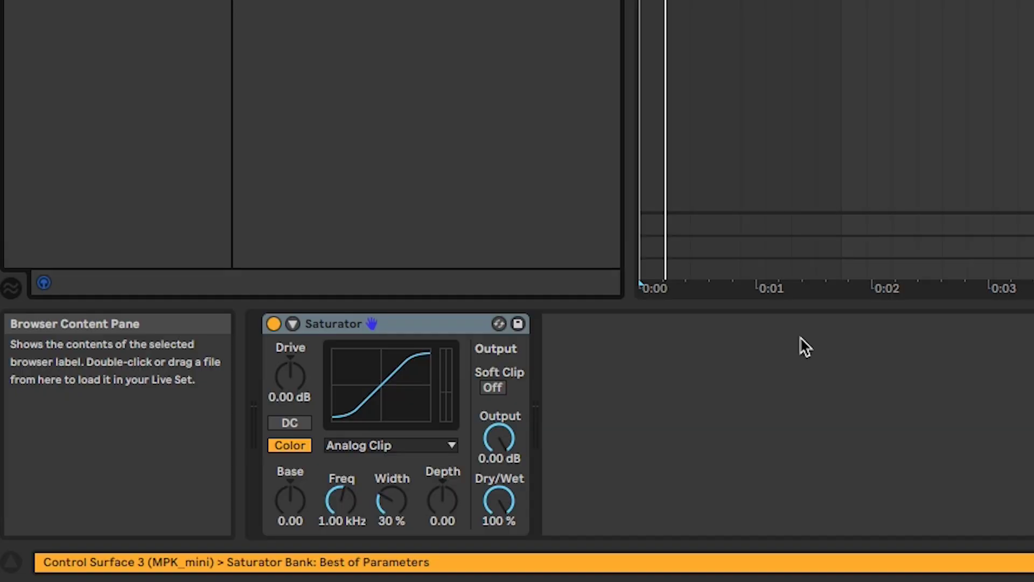
{"action": "mouse_move", "coordinate": [287, 385]}
{"action": "left_mouse_down"}
{"action": "mouse_move", "coordinate": [283, 340]}
{"action": "mouse_move", "coordinate": [289, 373]}
{"action": "left_mouse_up"}
{"action": "left_click", "coordinate": [492, 388]}
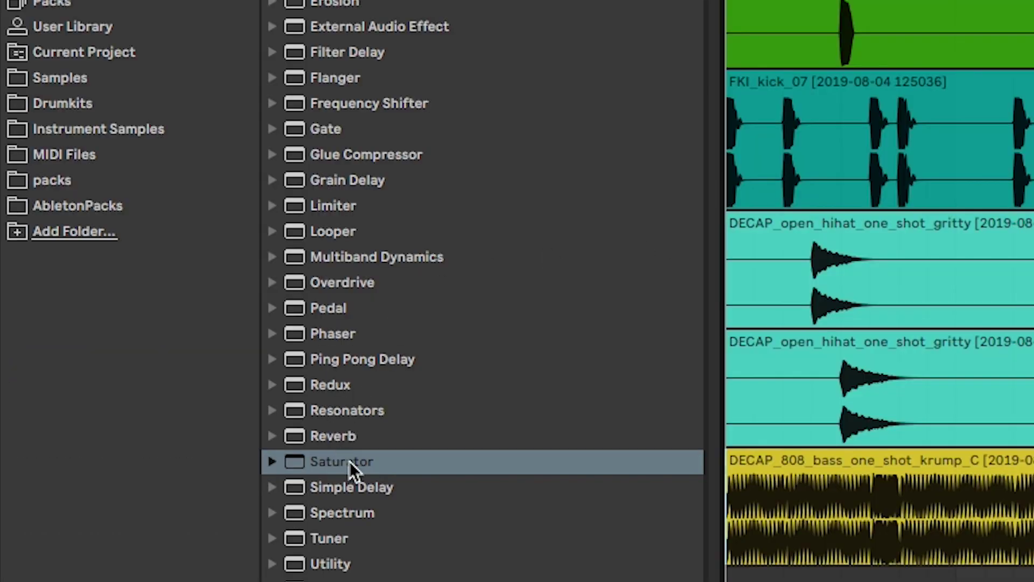
Step: Add a Saturator to the Kick track with about 6.9 dB of drive and Soft Clip on
{"action": "left_click_drag", "start_coordinate": [350, 462], "coordinate": [743, 284]}
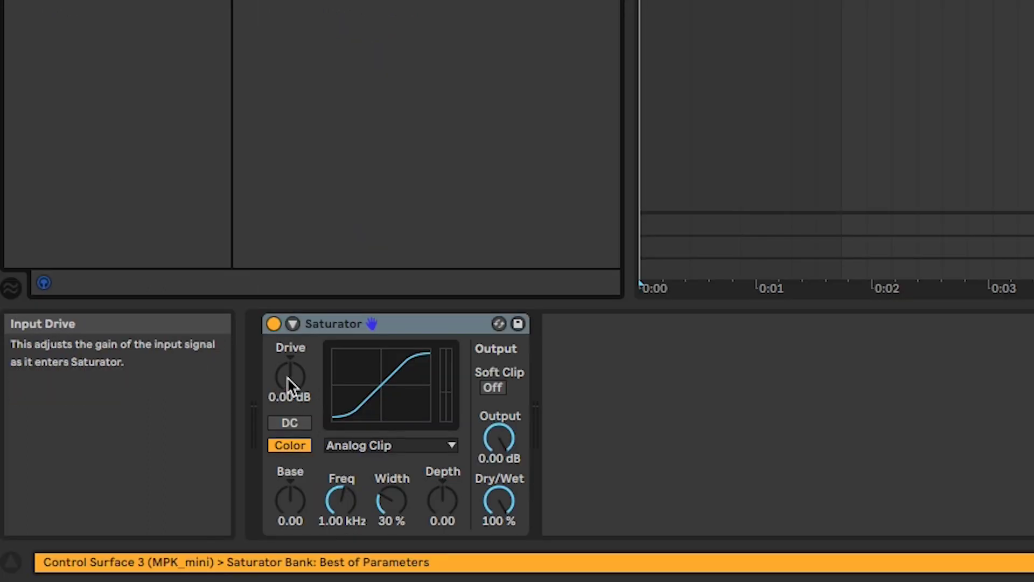
{"action": "key", "text": "space"}
{"action": "mouse_move", "coordinate": [287, 376]}
{"action": "left_mouse_down"}
{"action": "mouse_move", "coordinate": [288, 345]}
{"action": "mouse_move", "coordinate": [290, 398]}
{"action": "mouse_move", "coordinate": [290, 383]}
{"action": "left_mouse_up"}
{"action": "left_click", "coordinate": [493, 388]}
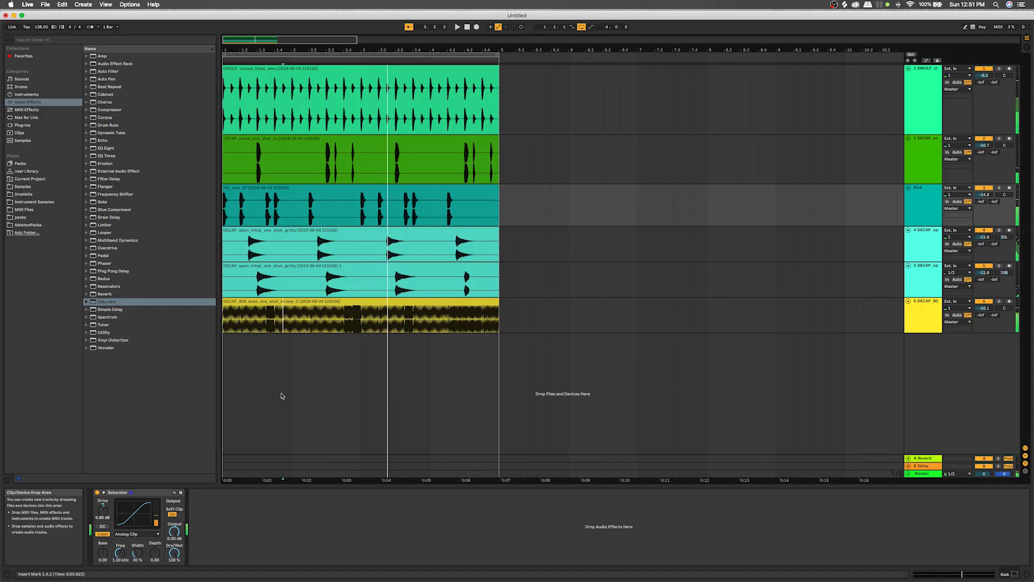
Step: Add EQ Eight and a Saturator to the 808 track and move its Compressor to the end of the device chain
{"action": "key", "text": "minus"}
{"action": "key", "text": "minus"}
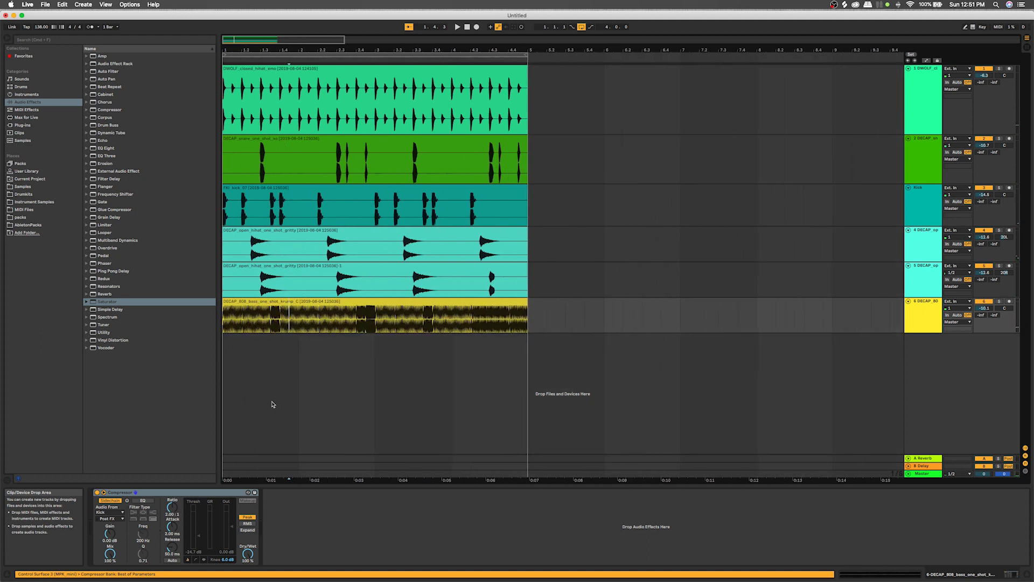
{"action": "left_click", "coordinate": [225, 359]}
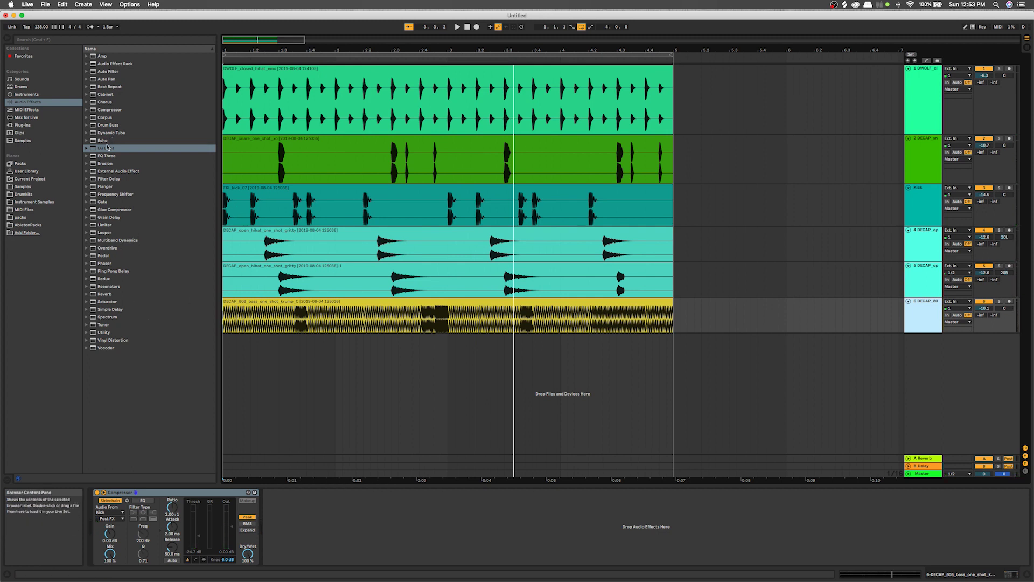
{"action": "left_click_drag", "start_coordinate": [108, 146], "coordinate": [339, 271]}
{"action": "left_click_drag", "start_coordinate": [342, 314], "coordinate": [342, 316]}
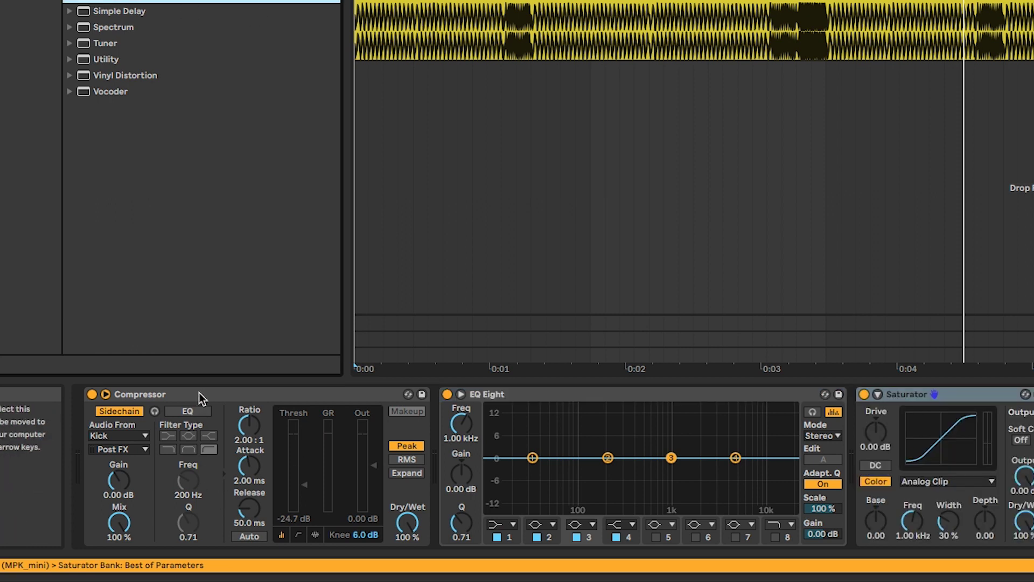
{"action": "left_click_drag", "start_coordinate": [202, 396], "coordinate": [1023, 436]}
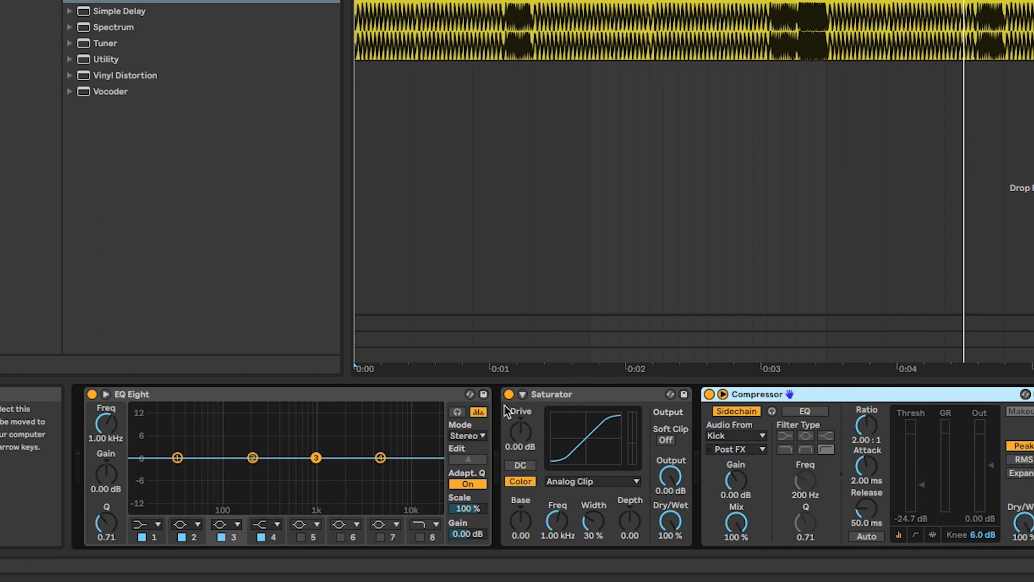
Step: Turn on Soft Clip in the 808 track's Saturator and set its drive to 8.57 dB during playback
{"action": "left_click", "coordinate": [667, 440]}
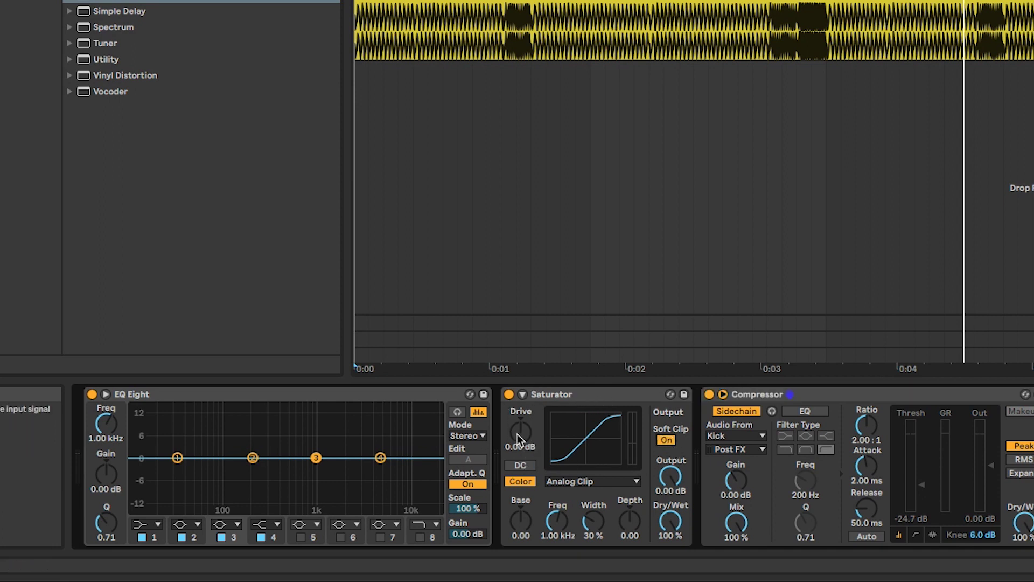
{"action": "left_click_drag", "start_coordinate": [521, 437], "coordinate": [521, 409]}
{"action": "key", "text": "space"}
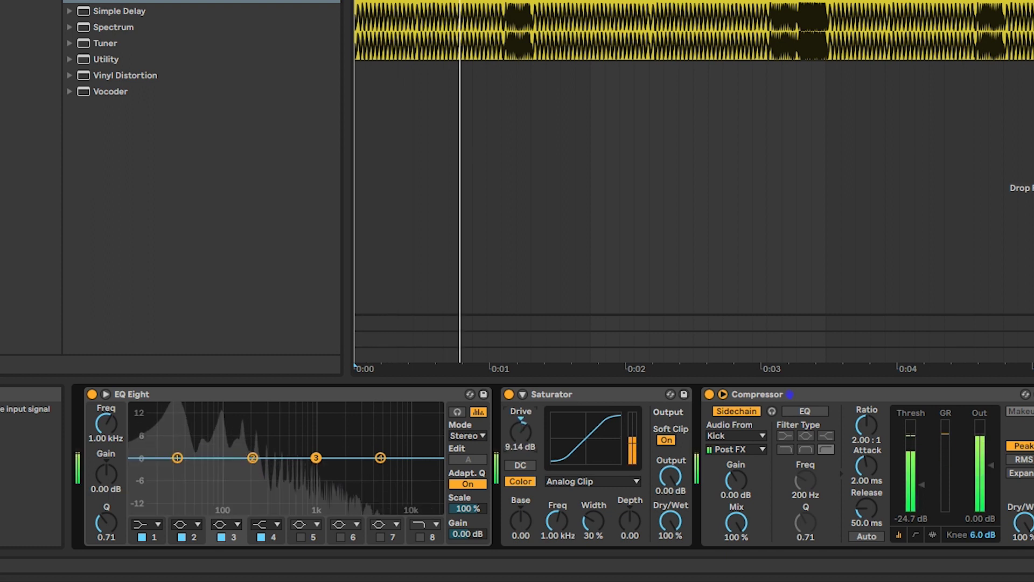
{"action": "left_click_drag", "start_coordinate": [521, 431], "coordinate": [521, 447]}
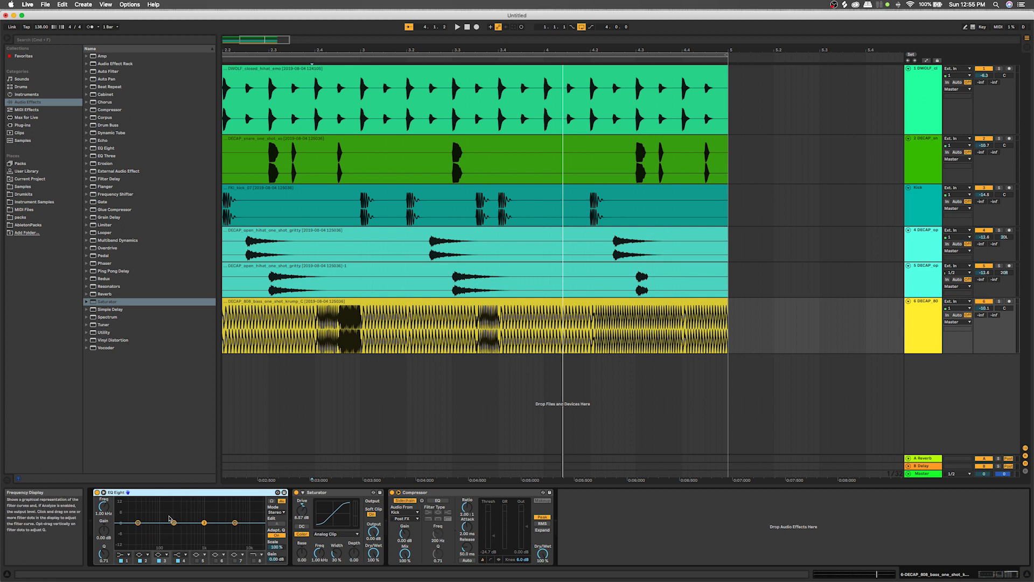
Step: Boost band 2 of the 808 track's EQ Eight by 4.59 dB at 297 Hz and play the result
{"action": "left_click_drag", "start_coordinate": [174, 525], "coordinate": [180, 514]}
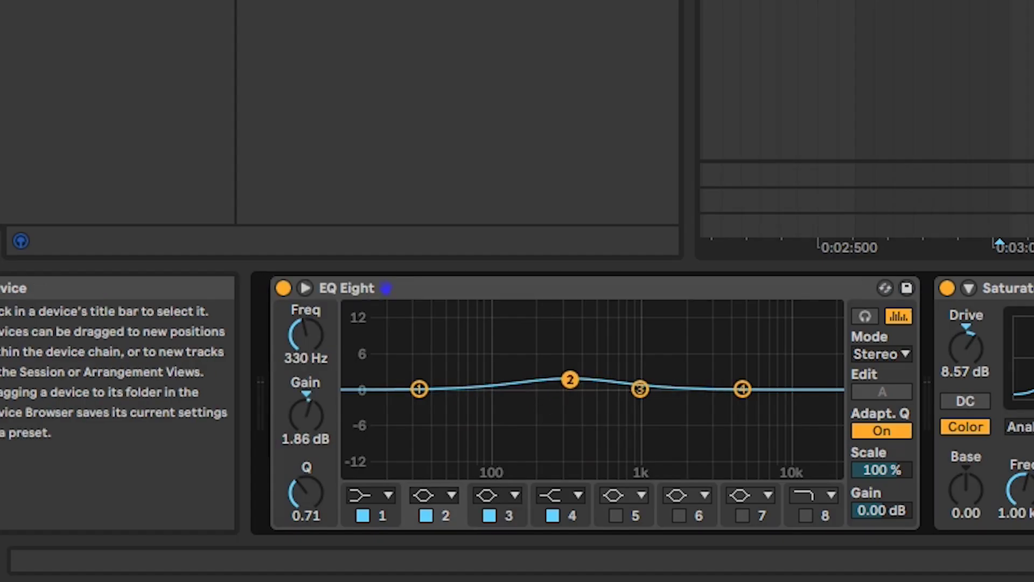
{"action": "mouse_move", "coordinate": [558, 360]}
{"action": "left_mouse_down"}
{"action": "mouse_move", "coordinate": [490, 389]}
{"action": "mouse_move", "coordinate": [561, 390]}
{"action": "mouse_move", "coordinate": [499, 387]}
{"action": "mouse_move", "coordinate": [494, 358]}
{"action": "mouse_move", "coordinate": [508, 385]}
{"action": "mouse_move", "coordinate": [492, 388]}
{"action": "mouse_move", "coordinate": [503, 385]}
{"action": "mouse_move", "coordinate": [494, 367]}
{"action": "mouse_move", "coordinate": [551, 386]}
{"action": "mouse_move", "coordinate": [562, 367]}
{"action": "left_mouse_up"}
{"action": "key", "text": "space"}
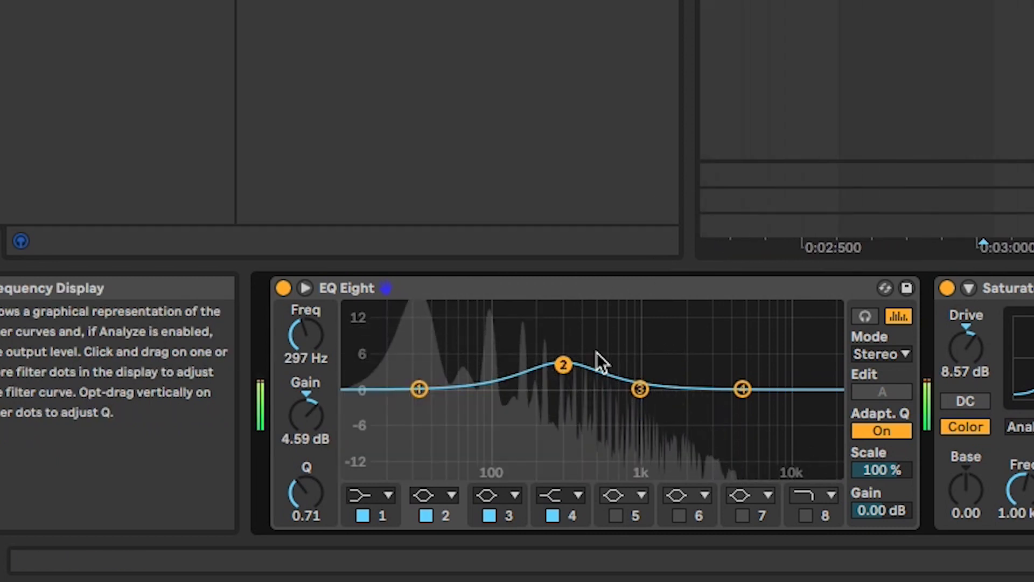
Step: Set band 2 of the 808 track's EQ Eight to 323 Hz with 4.34 dB of gain and a Q of 1.09
{"action": "left_click_drag", "start_coordinate": [564, 366], "coordinate": [569, 367]}
{"action": "mouse_move", "coordinate": [306, 487]}
{"action": "left_mouse_down"}
{"action": "mouse_move", "coordinate": [306, 506]}
{"action": "mouse_move", "coordinate": [306, 474]}
{"action": "left_mouse_up"}
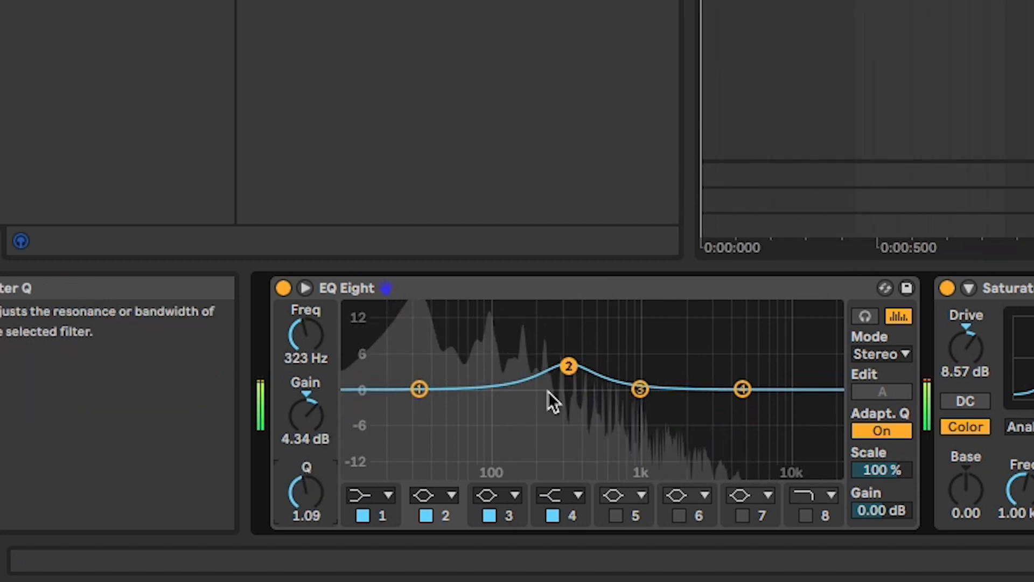
Step: Cut the 808's lowest frequencies with EQ Eight's band 1 low shelf and move band 3 down to just below 60 Hz during playback
{"action": "left_click_drag", "start_coordinate": [424, 393], "coordinate": [427, 428]}
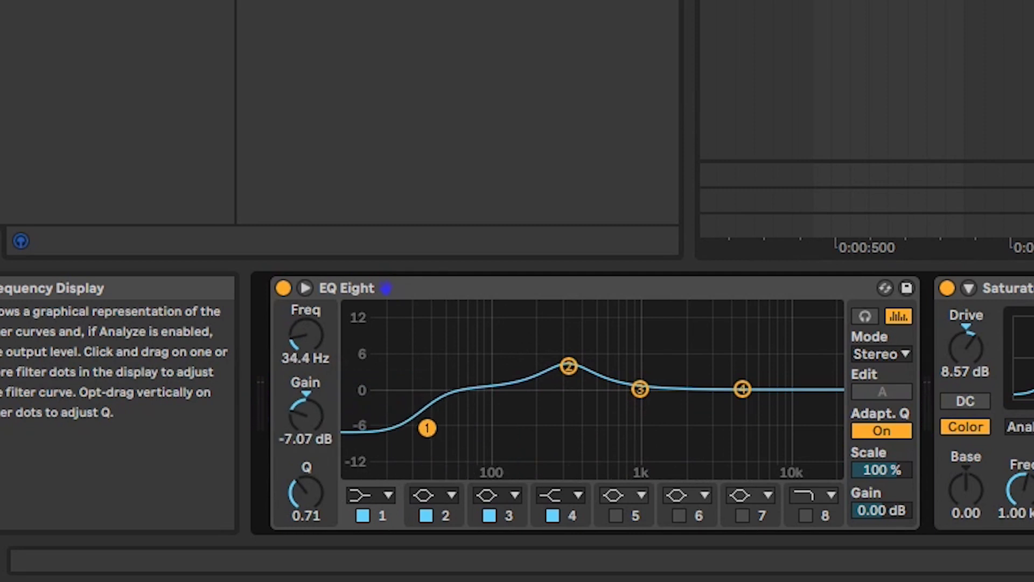
{"action": "key", "text": "space"}
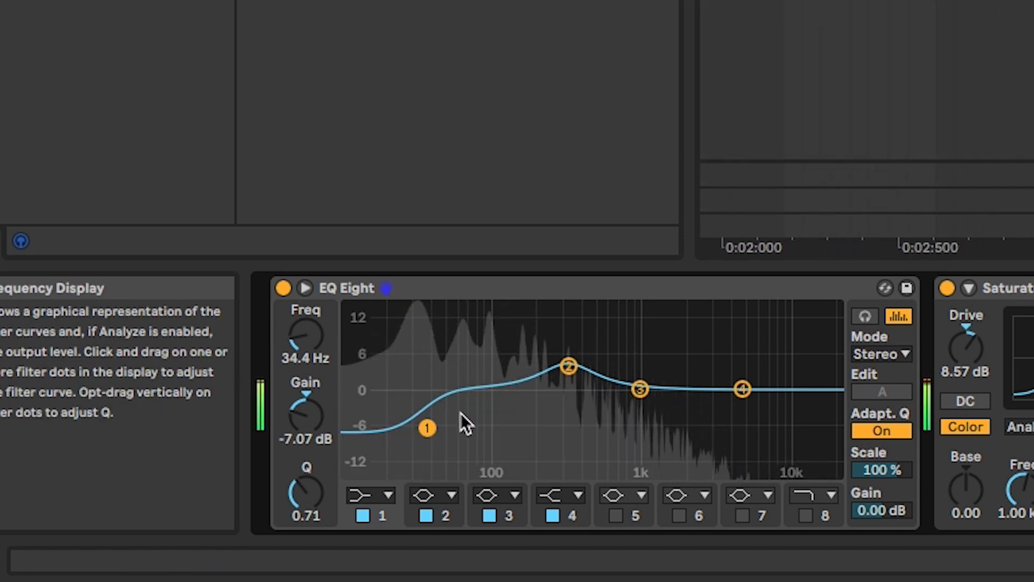
{"action": "left_click_drag", "start_coordinate": [427, 428], "coordinate": [430, 422]}
{"action": "left_click_drag", "start_coordinate": [640, 390], "coordinate": [462, 387]}
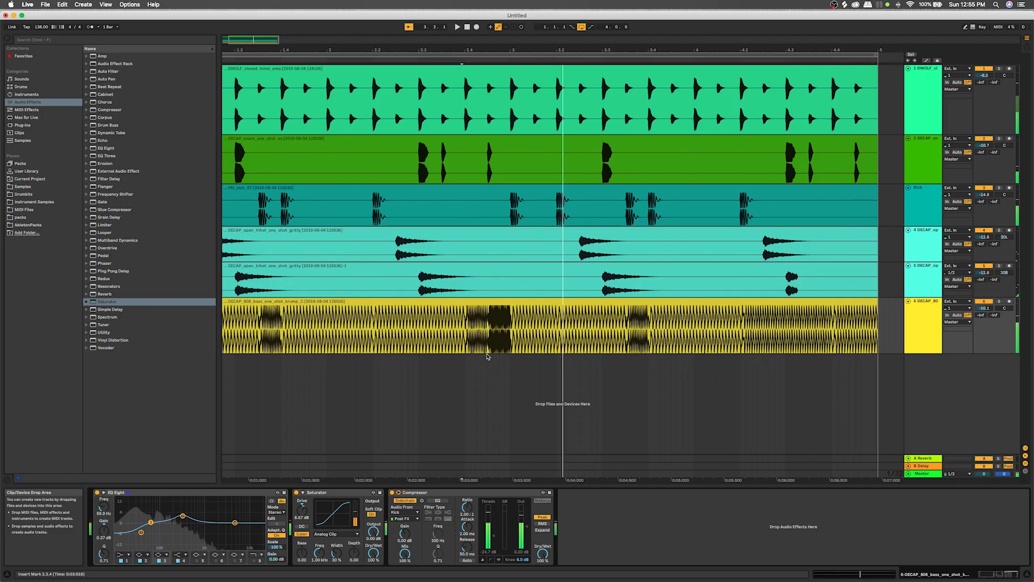
Step: Add EQ Eight after the Kick track's Saturator, boosting band 2 by 5.33 dB at 80.8 Hz and cutting band 3 by 3.35 dB at 261 Hz
{"action": "scroll", "coordinate": [765, 267], "scroll_direction": "down", "scroll_amount": 3}
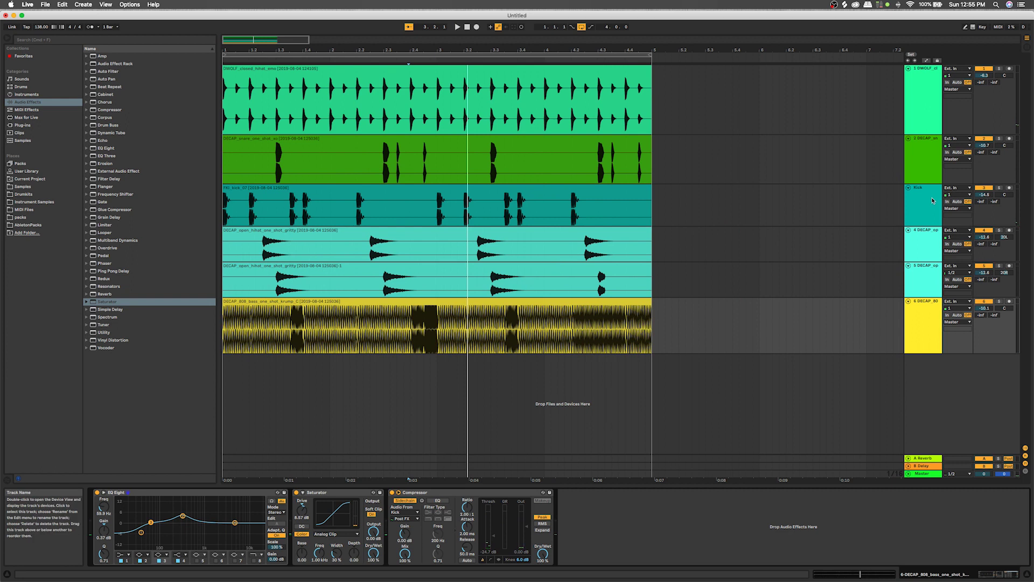
{"action": "left_click", "coordinate": [898, 210]}
{"action": "left_click_drag", "start_coordinate": [107, 150], "coordinate": [213, 518]}
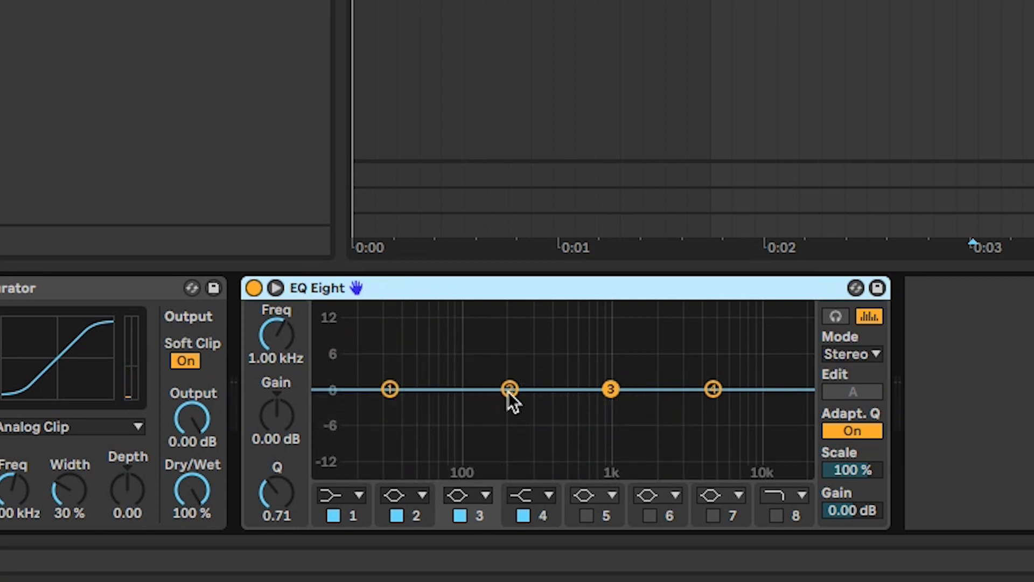
{"action": "left_click_drag", "start_coordinate": [509, 390], "coordinate": [458, 362]}
{"action": "left_click_drag", "start_coordinate": [608, 388], "coordinate": [519, 392]}
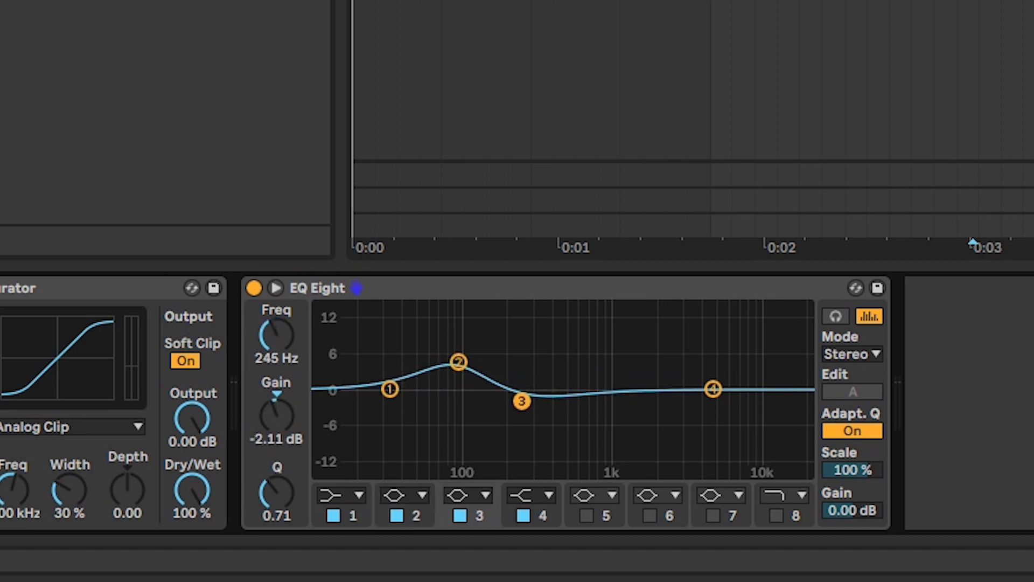
{"action": "mouse_move", "coordinate": [524, 409]}
{"action": "left_mouse_down"}
{"action": "mouse_move", "coordinate": [526, 400]}
{"action": "mouse_move", "coordinate": [525, 410]}
{"action": "left_mouse_up"}
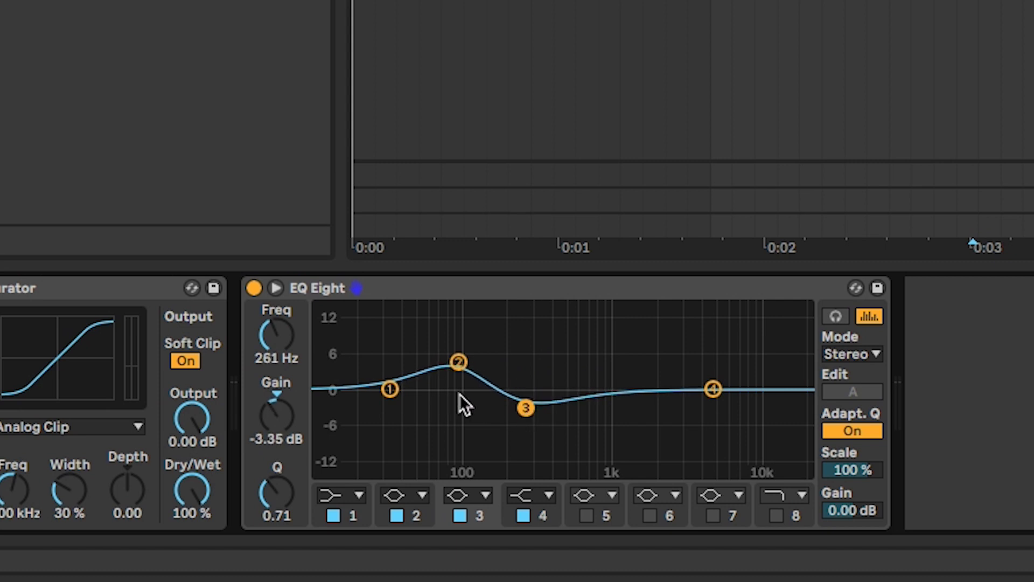
{"action": "mouse_move", "coordinate": [461, 362]}
{"action": "left_mouse_down"}
{"action": "mouse_move", "coordinate": [460, 345]}
{"action": "mouse_move", "coordinate": [425, 333]}
{"action": "mouse_move", "coordinate": [454, 346]}
{"action": "mouse_move", "coordinate": [451, 361]}
{"action": "left_mouse_up"}
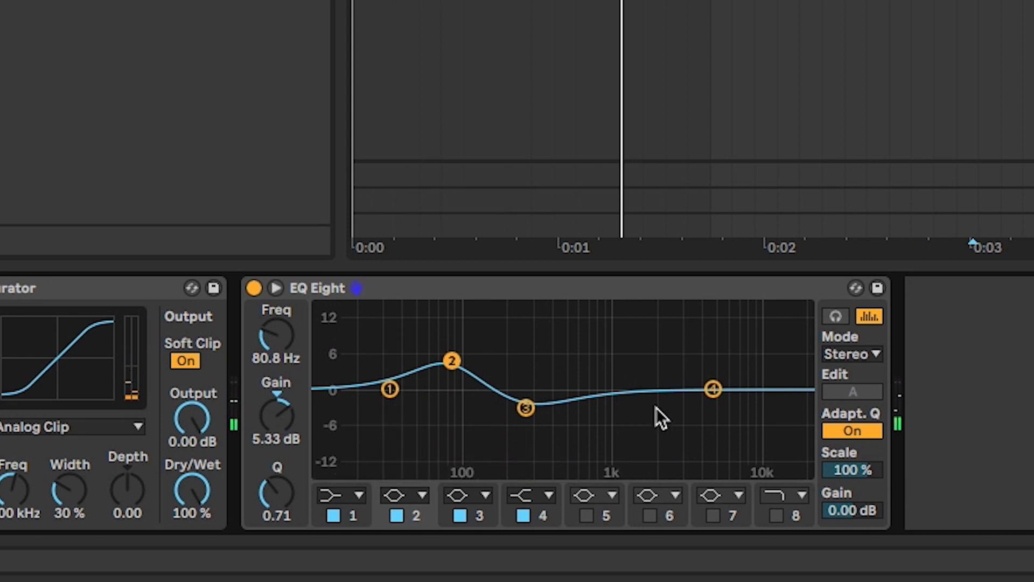
Step: Turn on band 5 of the Kick track's EQ Eight, give it a slight boost just above 1 kHz and stop playback
{"action": "left_click", "coordinate": [587, 515]}
{"action": "left_click_drag", "start_coordinate": [465, 388], "coordinate": [625, 382]}
{"action": "key", "text": "space"}
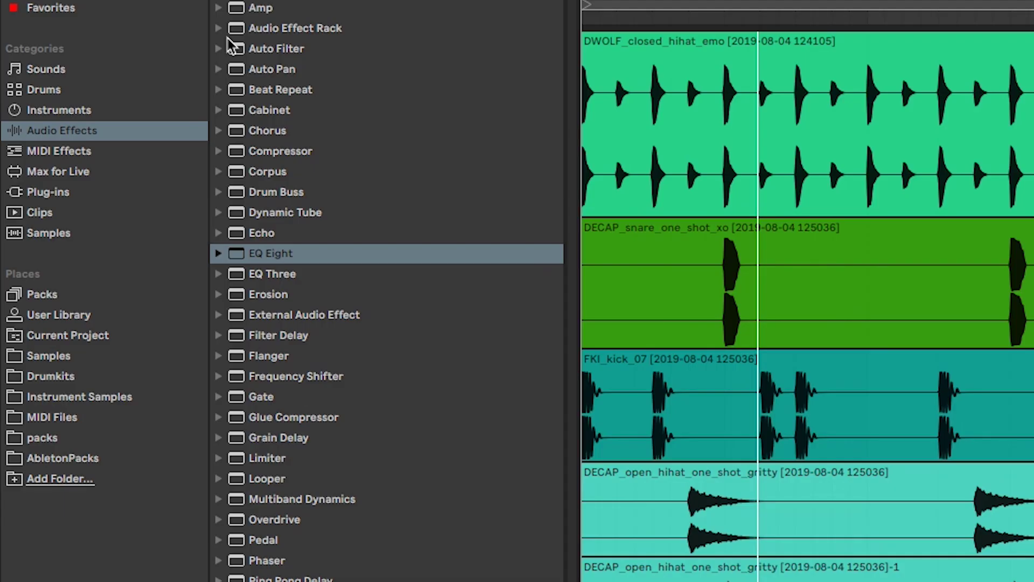
Step: Add the Meaty Analogue Master rack from Mixing & Mastering to the Master track and compare the beat with it off and on
{"action": "left_click", "coordinate": [86, 64]}
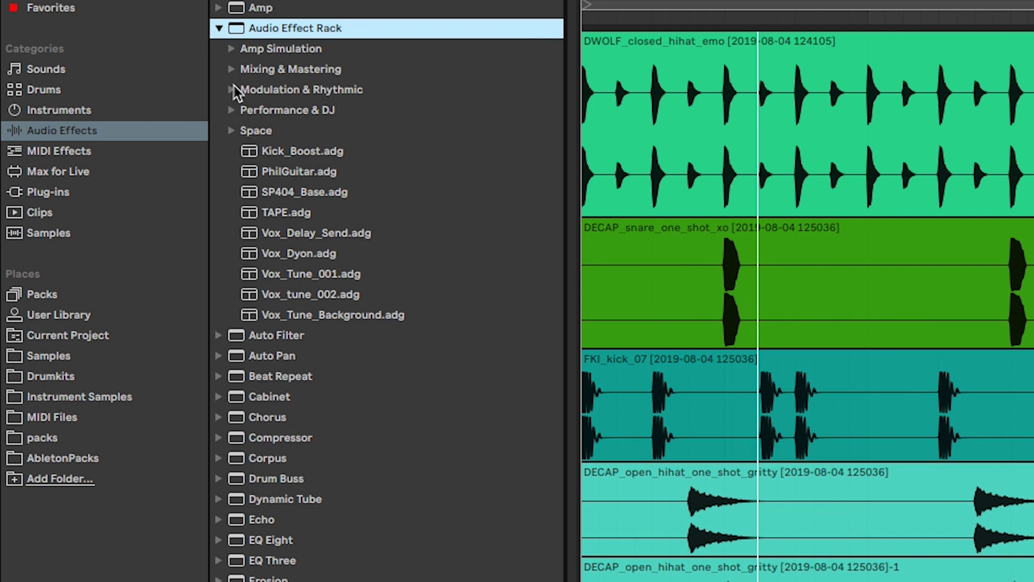
{"action": "left_click", "coordinate": [232, 71]}
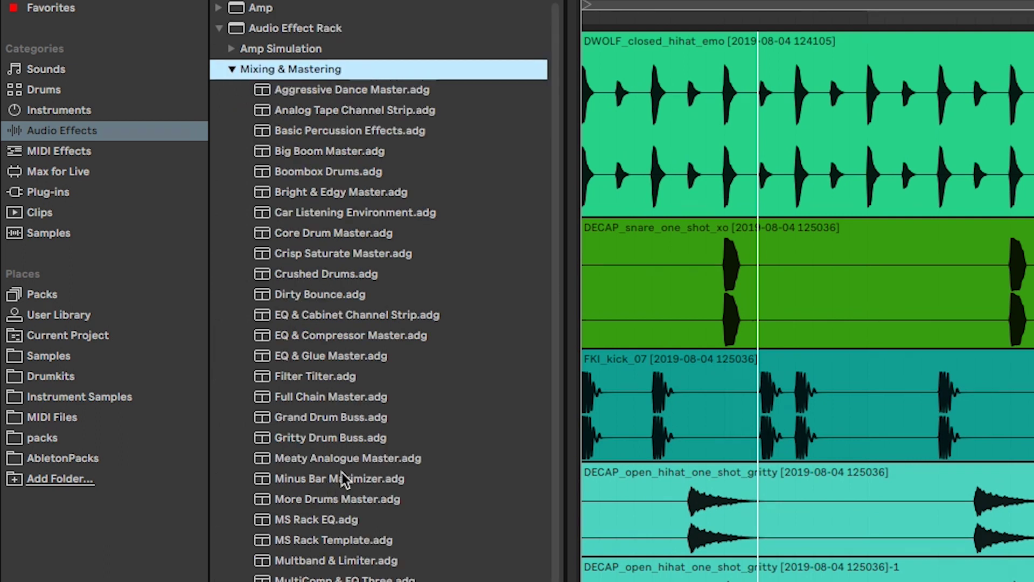
{"action": "left_click", "coordinate": [360, 463]}
{"action": "left_click_drag", "start_coordinate": [348, 458], "coordinate": [753, 297]}
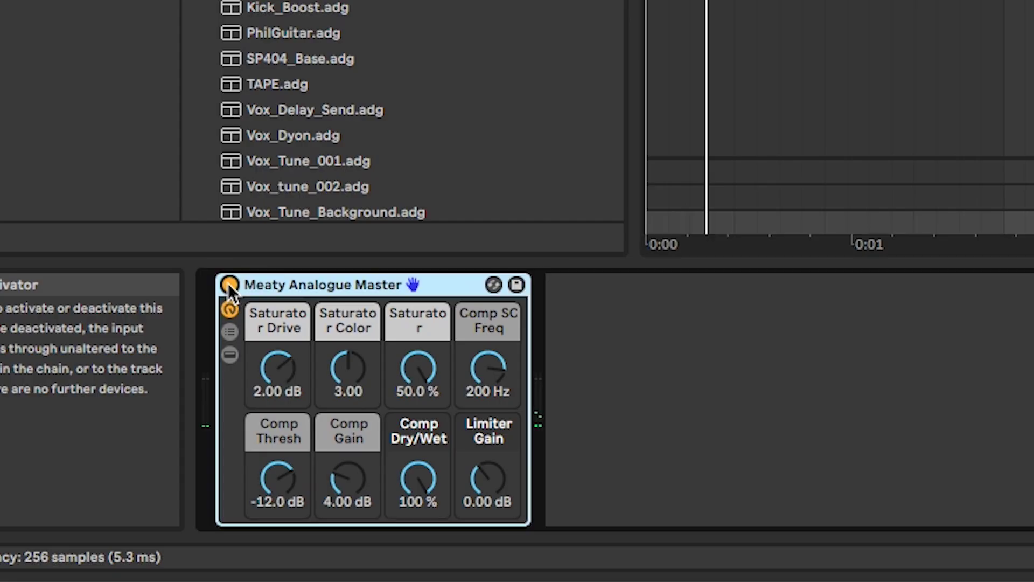
{"action": "left_click", "coordinate": [98, 493]}
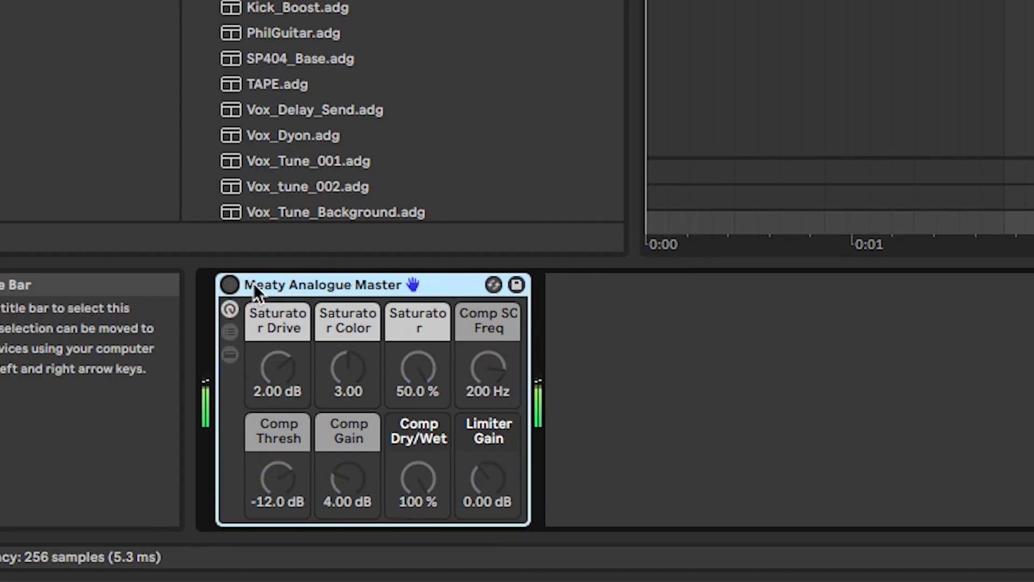
{"action": "left_click", "coordinate": [230, 285]}
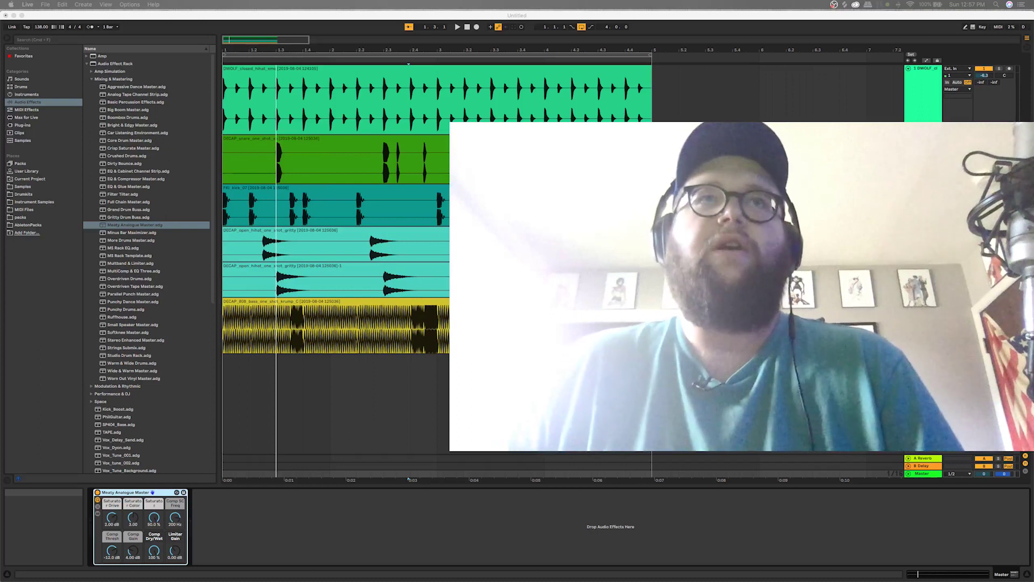
{"action": "left_click", "coordinate": [225, 383]}
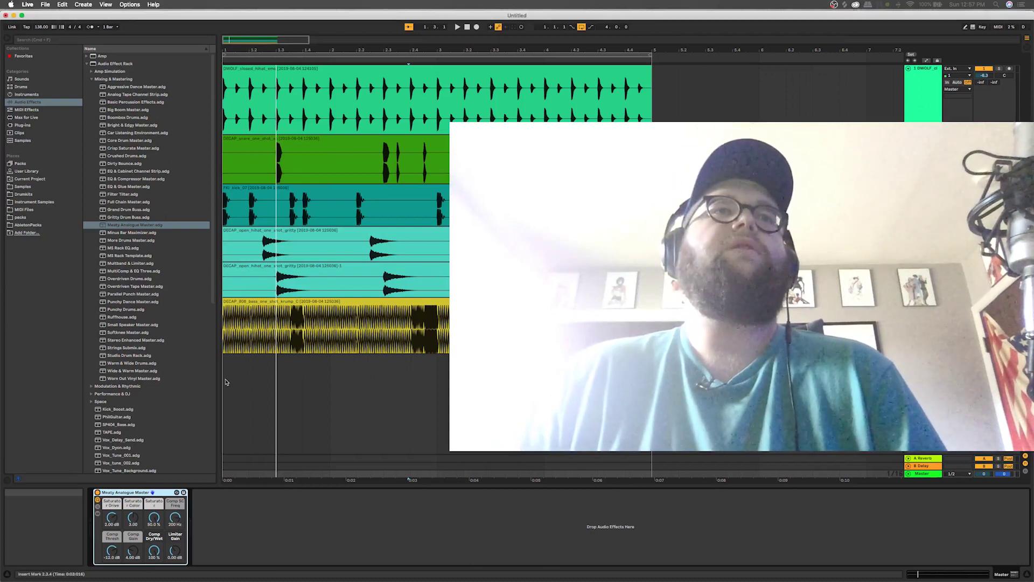
{"action": "key", "text": "super+shift+g"}
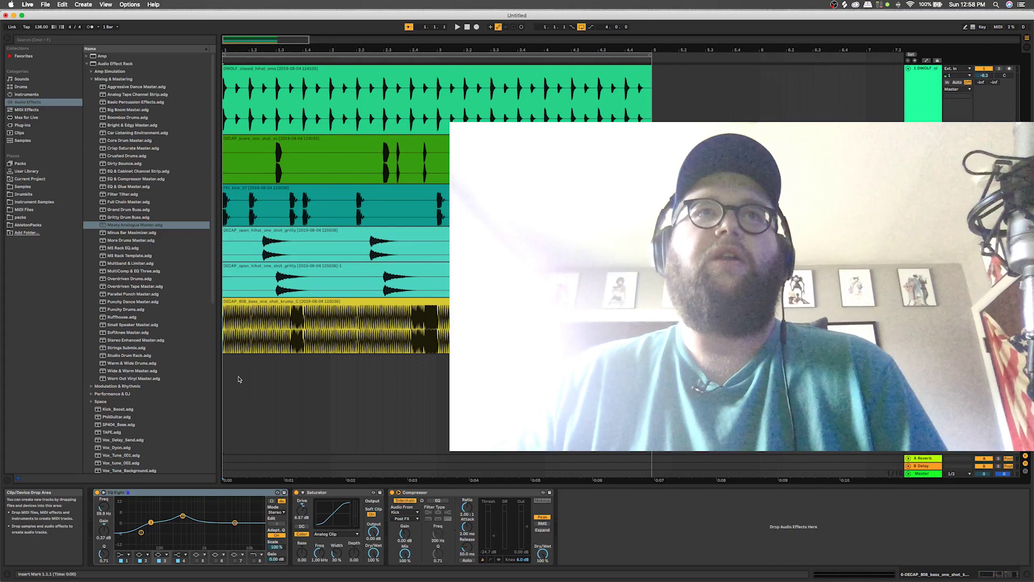
{"action": "scroll", "coordinate": [239, 379], "scroll_direction": "down", "scroll_amount": 3}
{"action": "scroll", "coordinate": [239, 379], "scroll_direction": "up", "scroll_amount": 1}
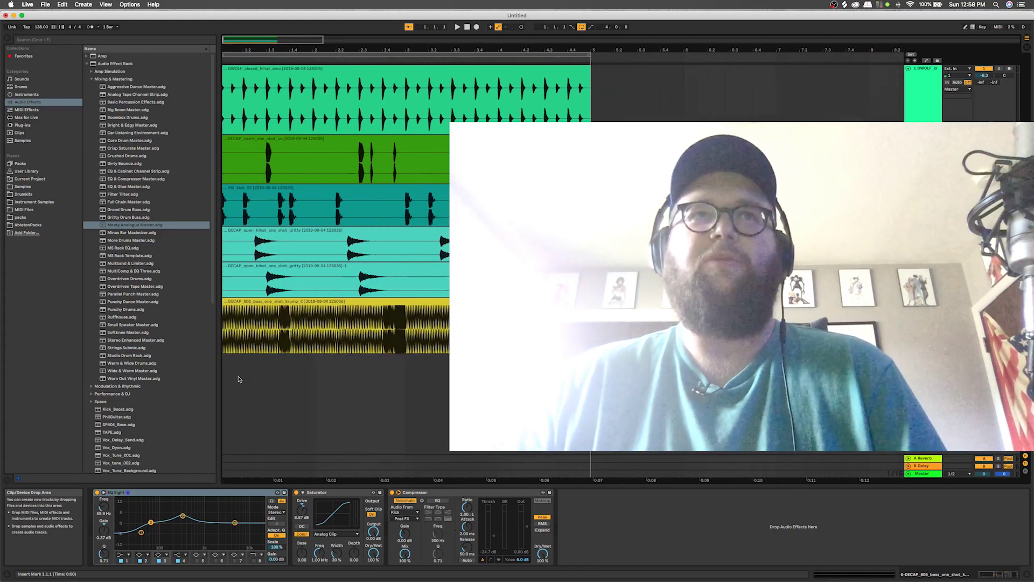
{"action": "scroll", "coordinate": [239, 379], "scroll_direction": "down", "scroll_amount": 3}
{"action": "scroll", "coordinate": [227, 380], "scroll_direction": "up", "scroll_amount": 4}
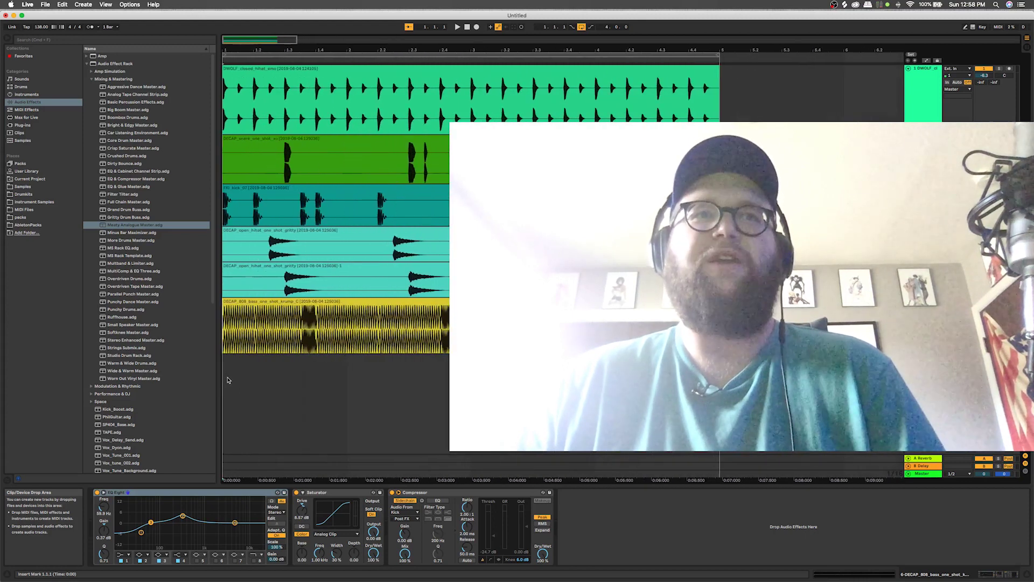
{"action": "scroll", "coordinate": [224, 379], "scroll_direction": "down", "scroll_amount": 2}
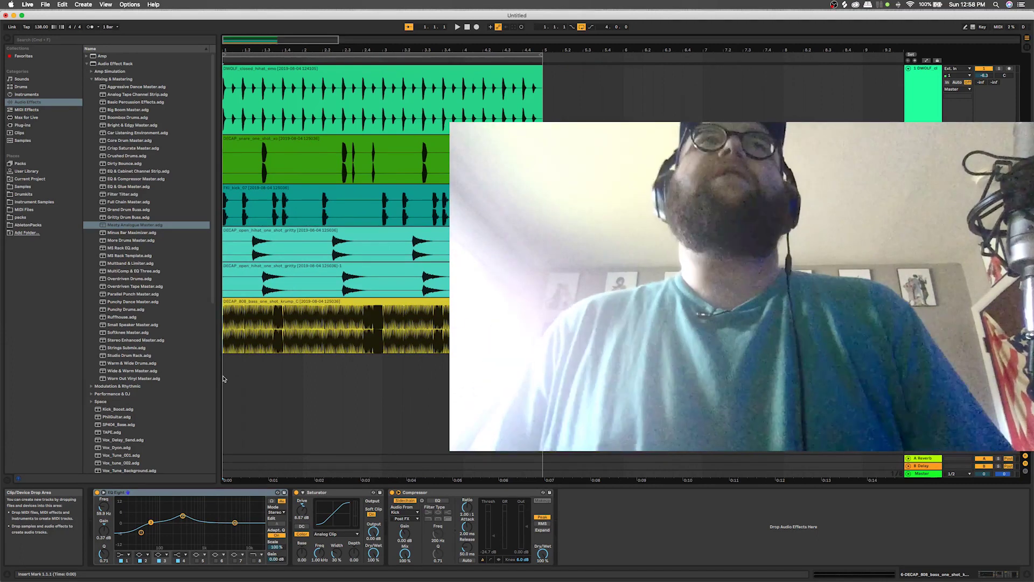
{"action": "scroll", "coordinate": [224, 377], "scroll_direction": "down", "scroll_amount": 1}
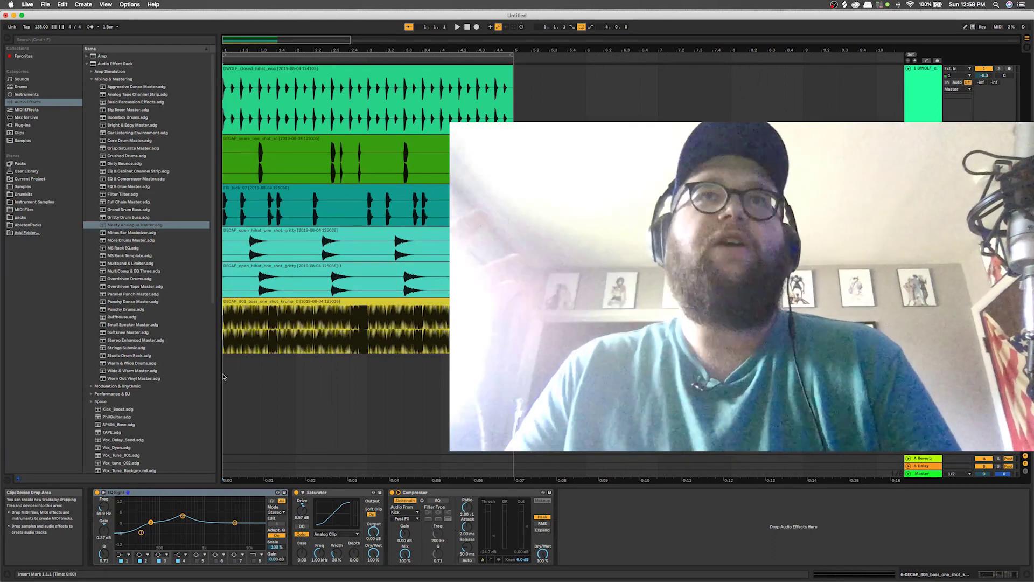